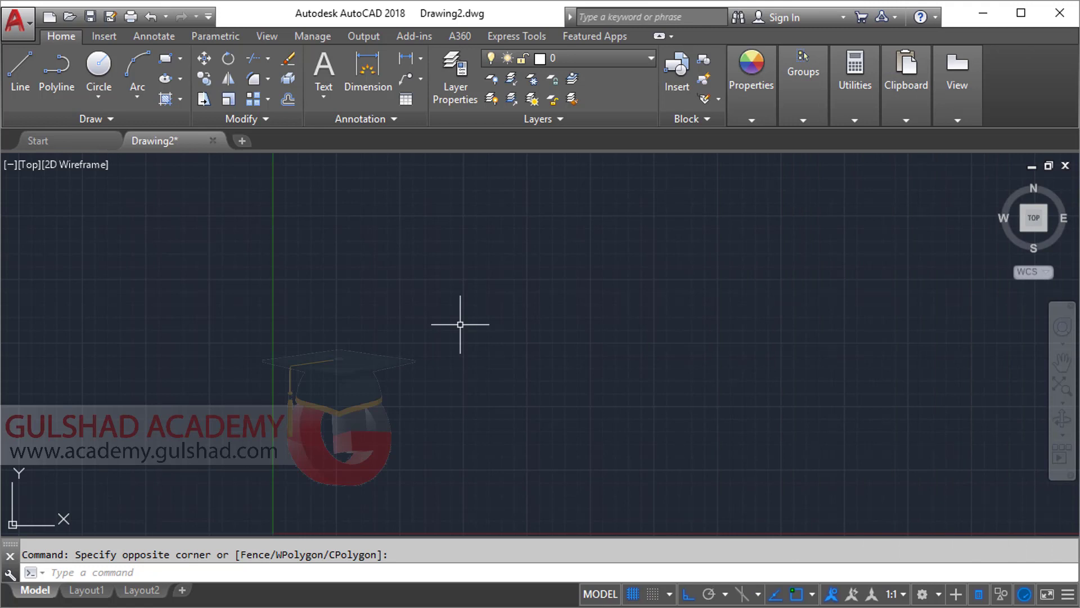
Step: Check the length, angle and insertion scale settings in Drawing Units, and zoom to the drawing's extents
text(U)
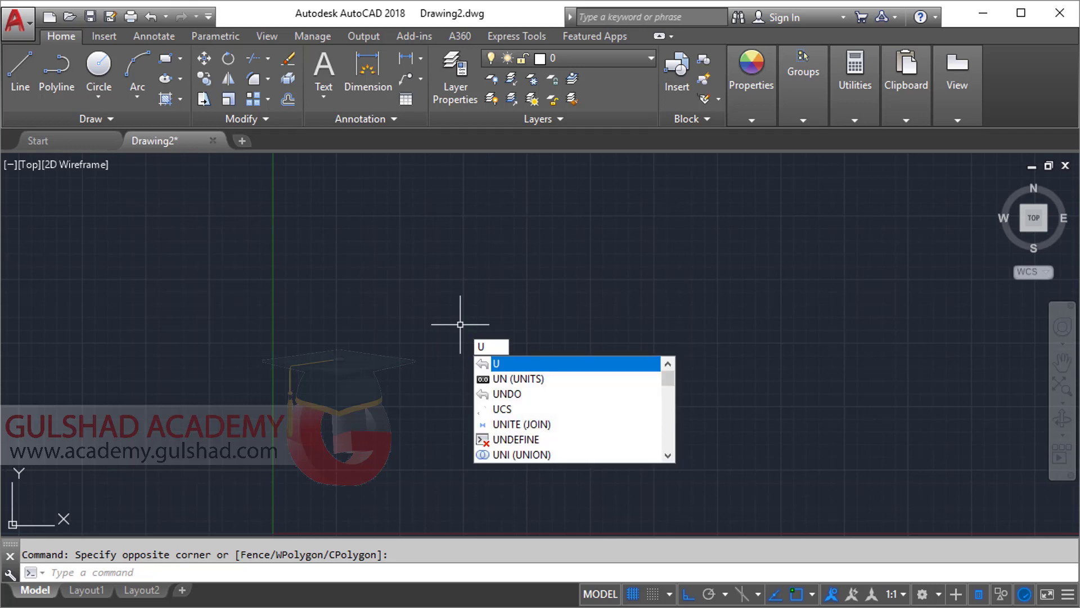
text(N)
key(Return)
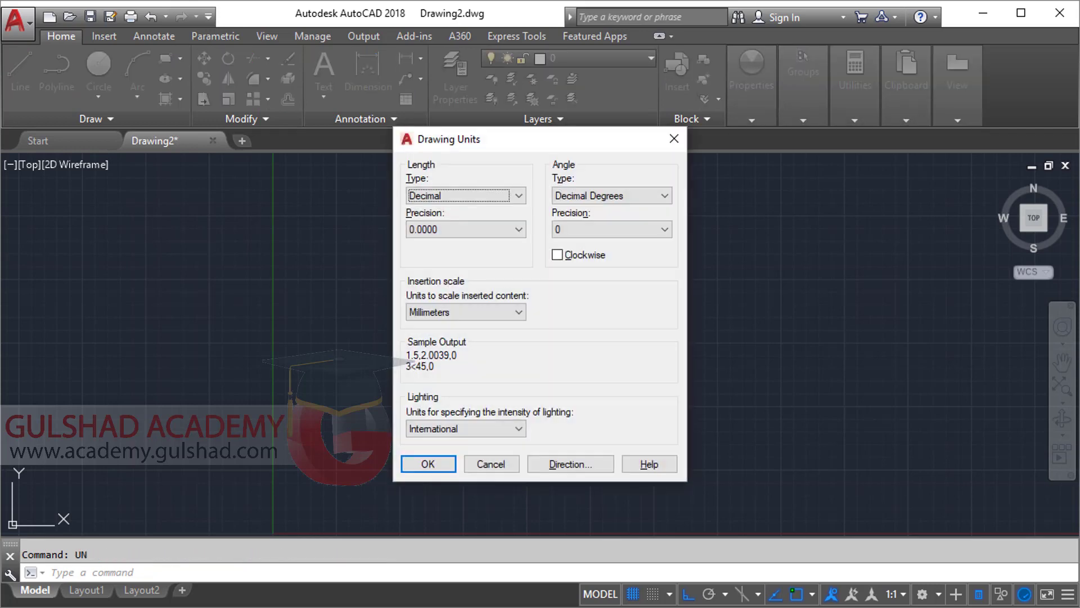
key(Escape)
text(r)
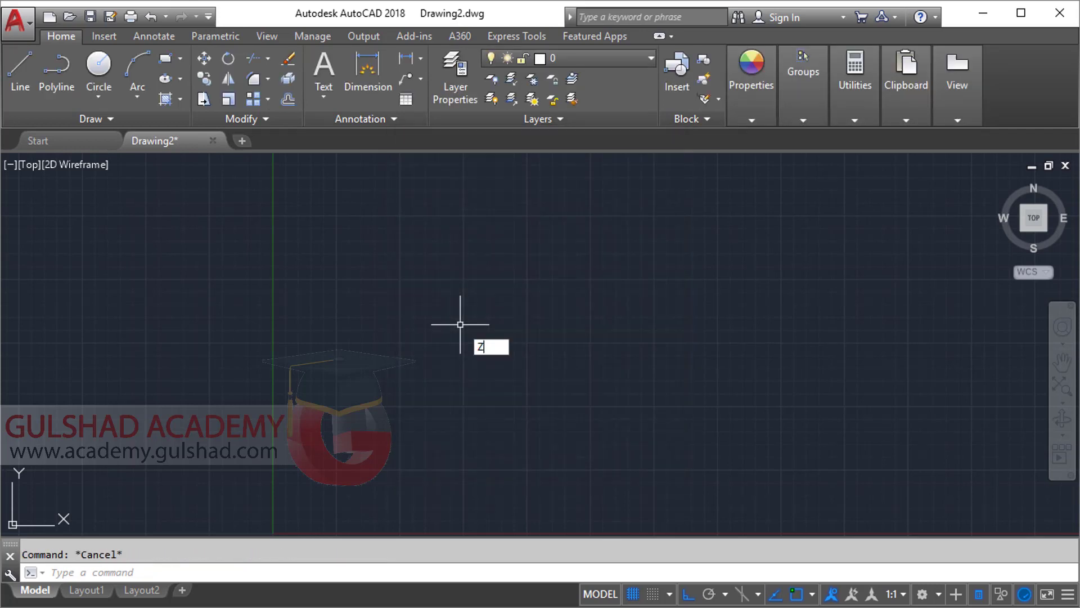
text(e)
key(Return)
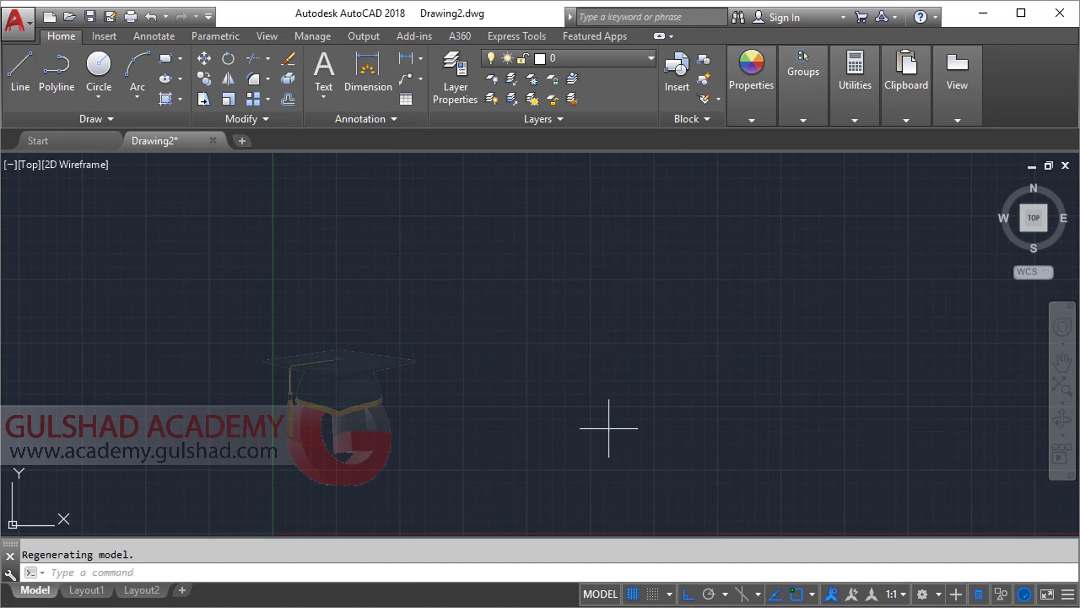
click(473, 342)
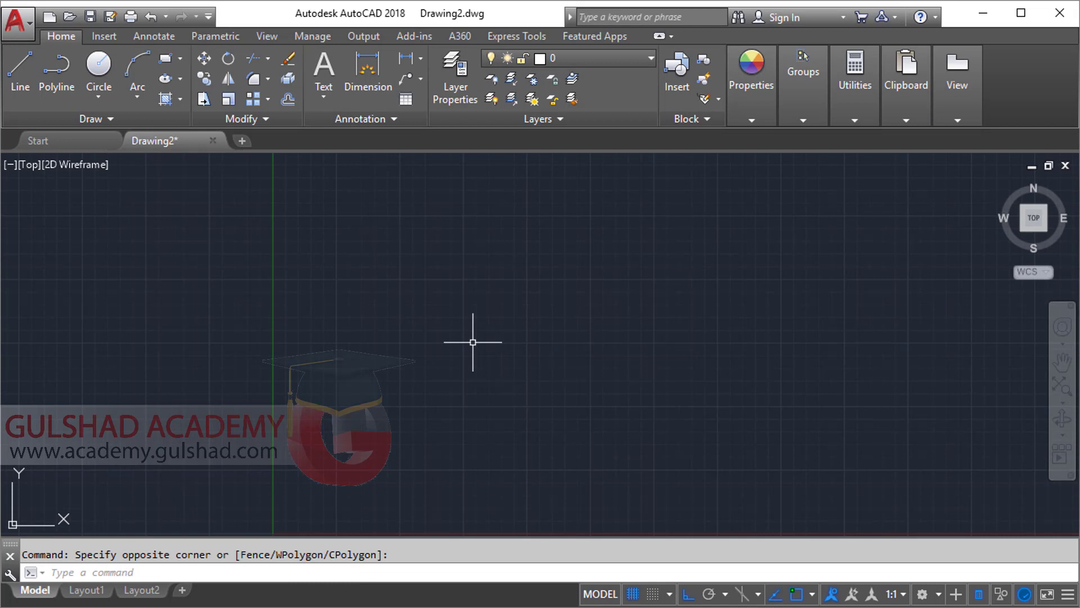
Step: Draw a circle by centre and radius in the empty drawing area, with a radius of 50
click(99, 95)
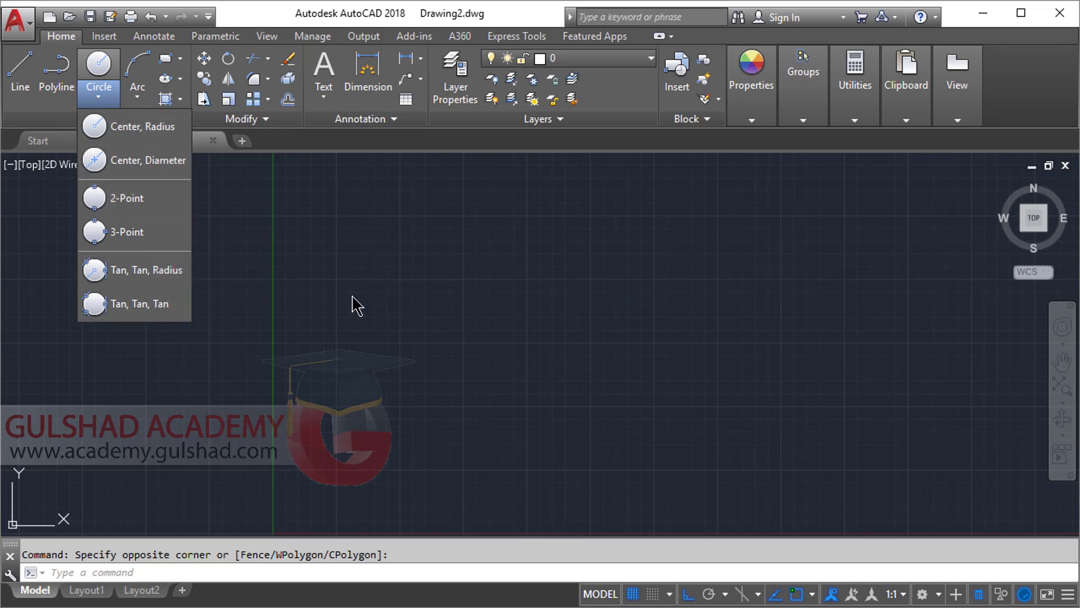
click(400, 377)
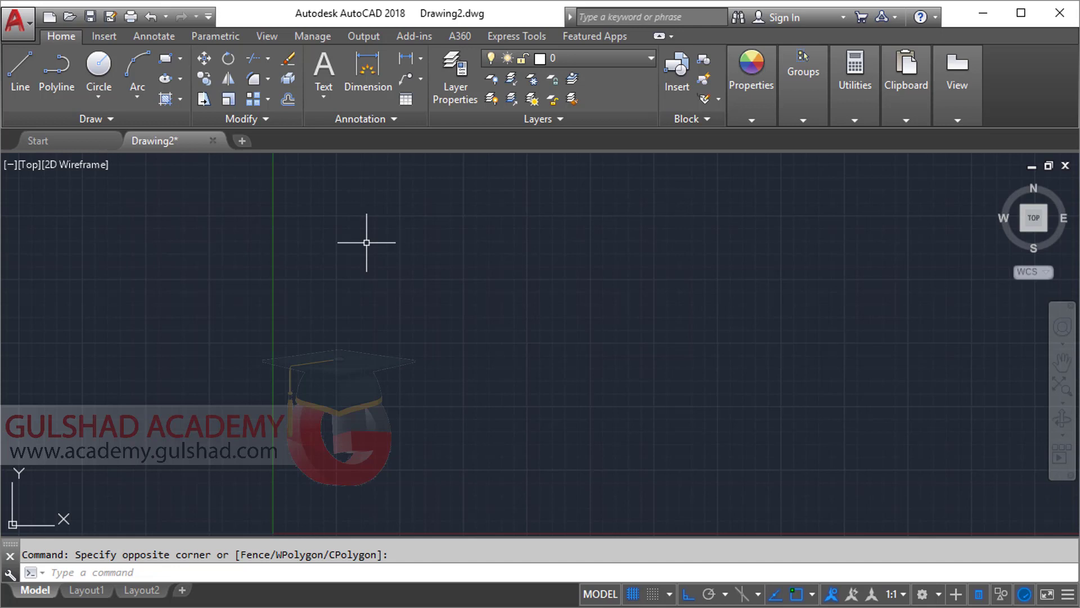
text(c)
key(Return)
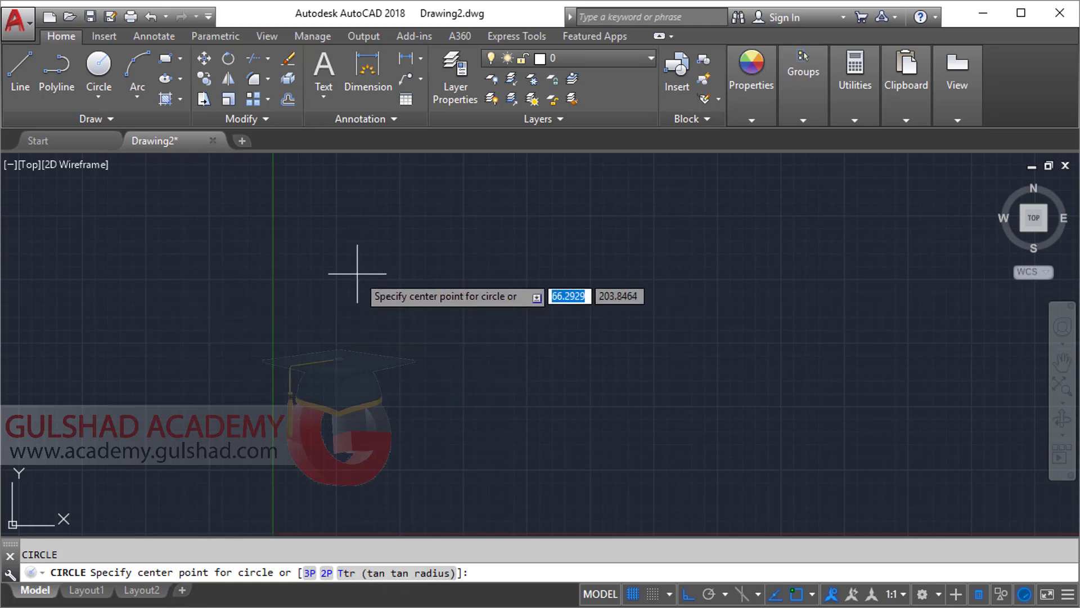
click(360, 318)
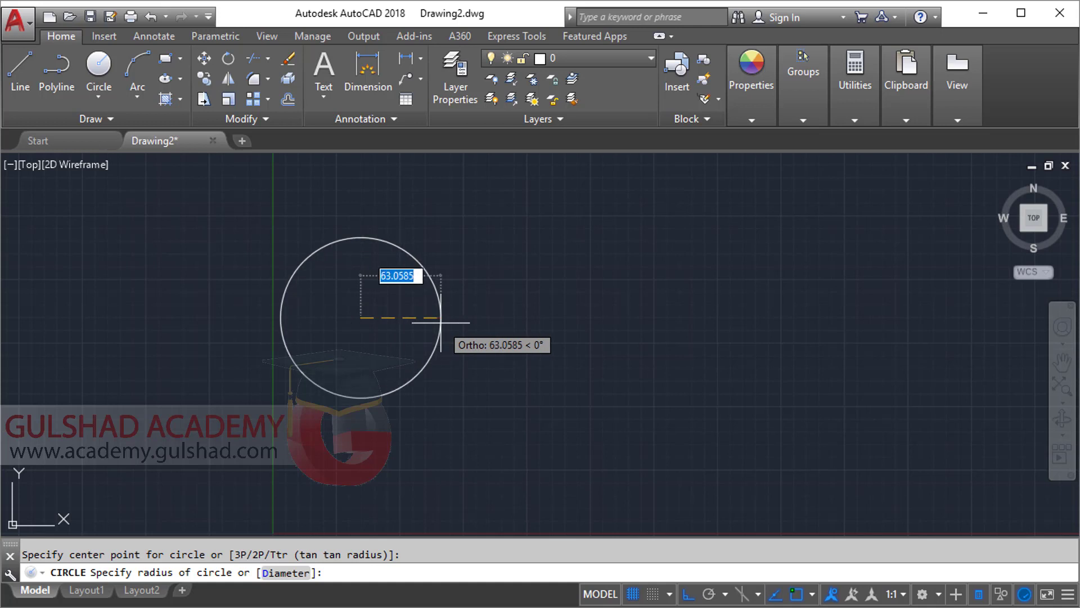
text(50)
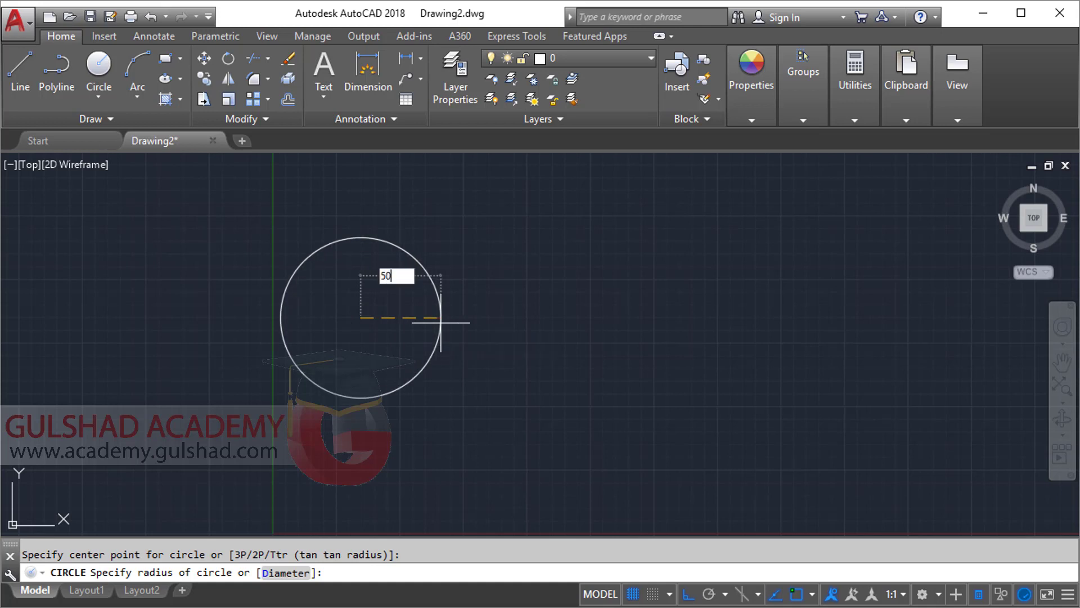
key(Return)
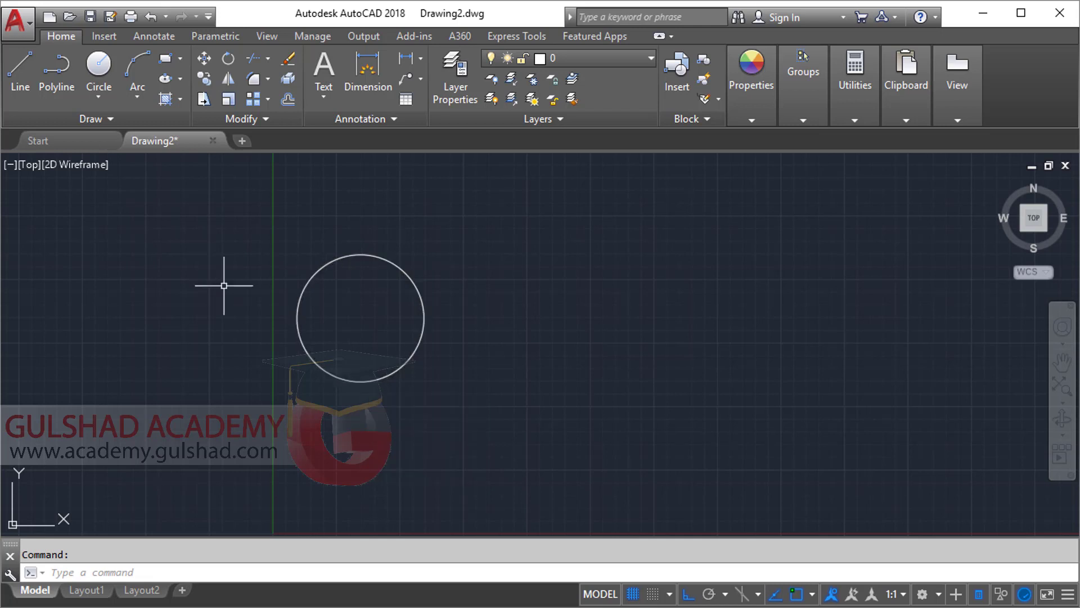
Step: Draw a second circle to the right of the first using the Diameter option, with a diameter of 105
click(99, 66)
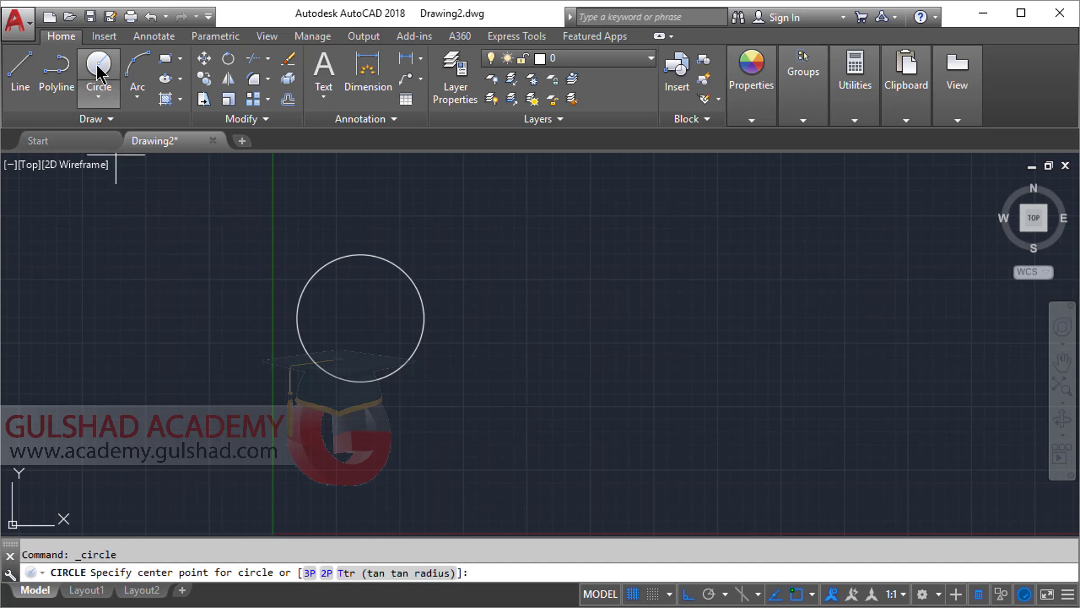
key(Escape)
key(Return)
click(520, 311)
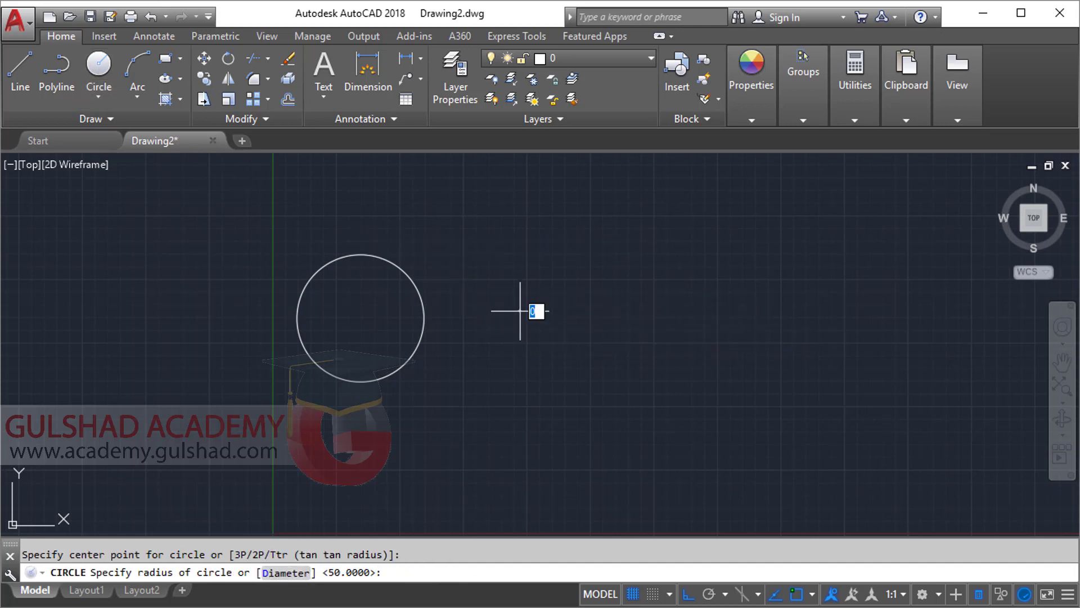
text(D)
key(Return)
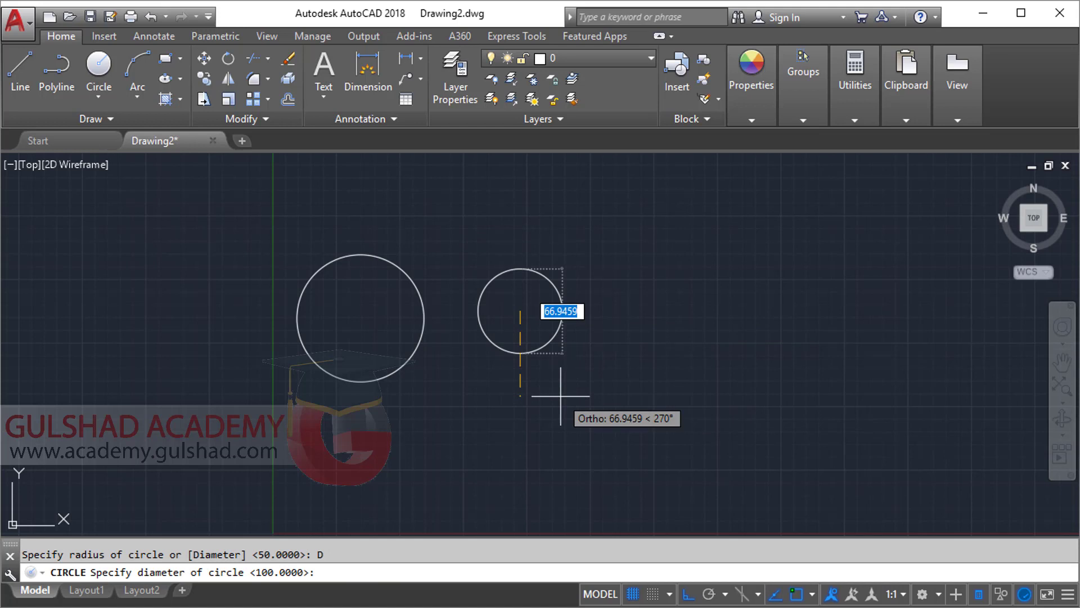
text(10)
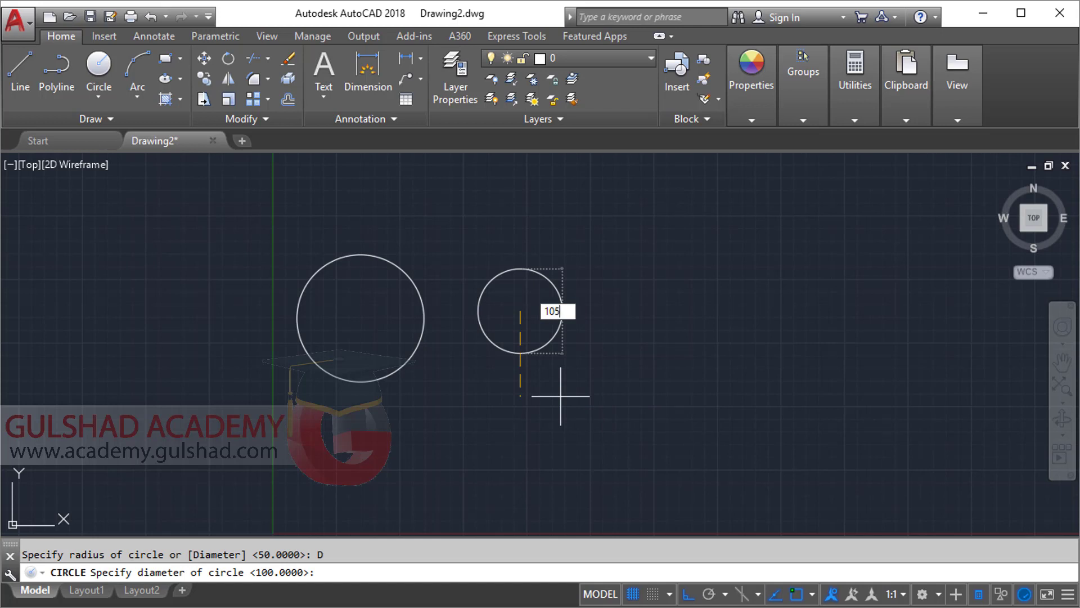
text(5)
key(Return)
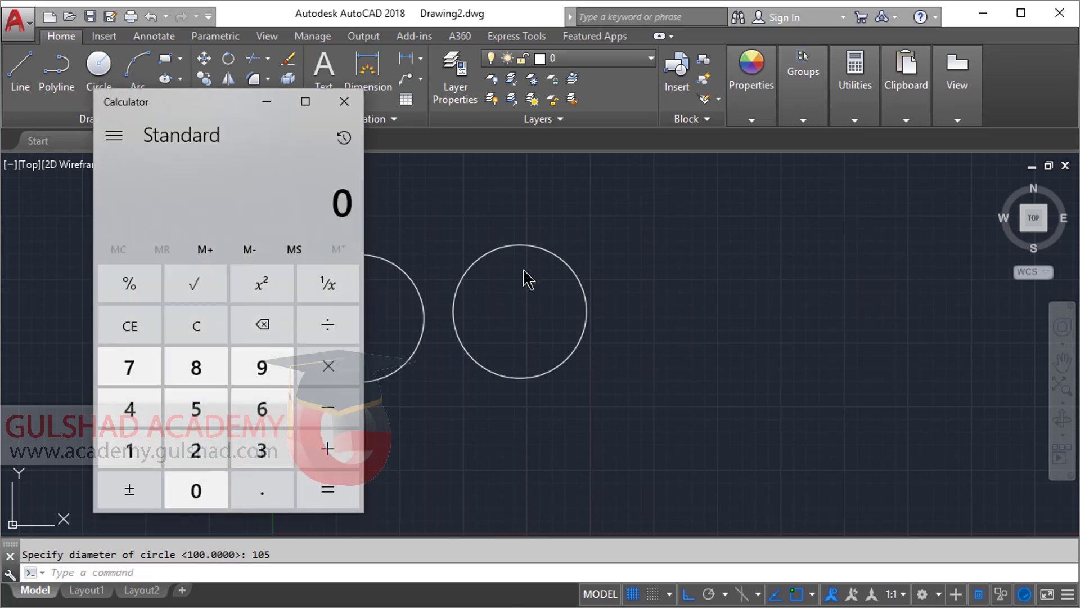
Step: Divide 105 by 2 in Calculator to work out the second circle's radius, and close Calculator
text(105/2)
key(Return)
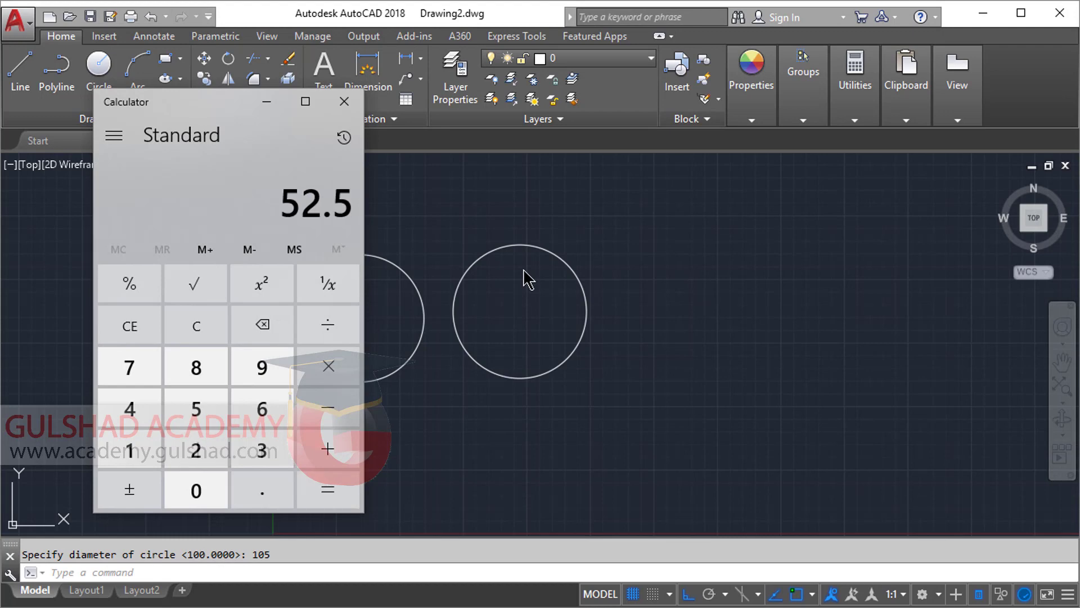
scroll(527, 278, down, 2)
click(344, 101)
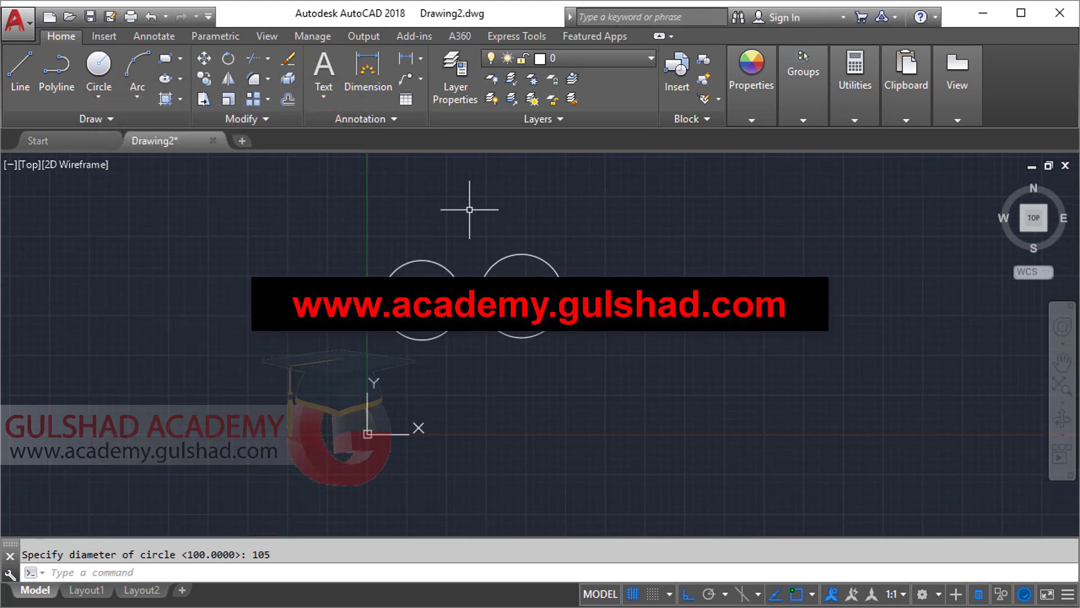
Step: Add a radius dimension to the left circle, with its text outside the circle's upper-right edge
click(437, 194)
scroll(467, 304, up, 5)
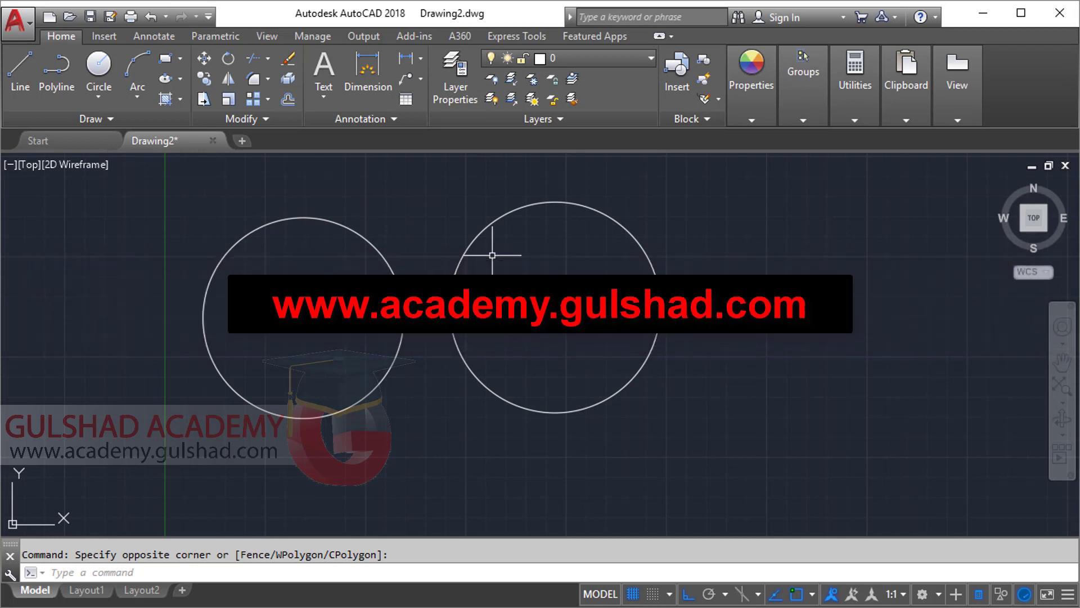
click(422, 59)
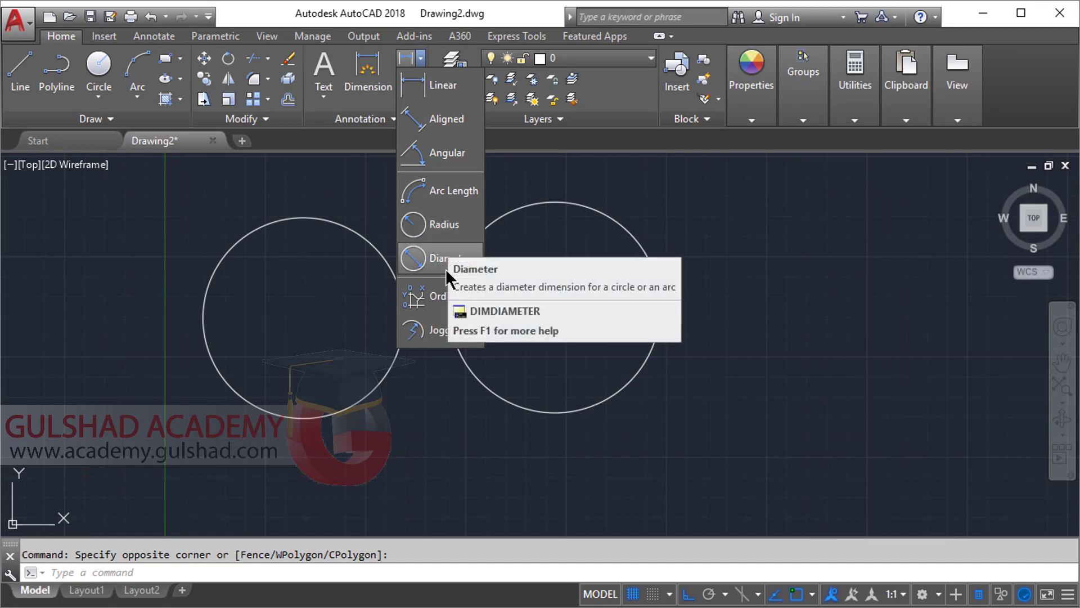
click(436, 224)
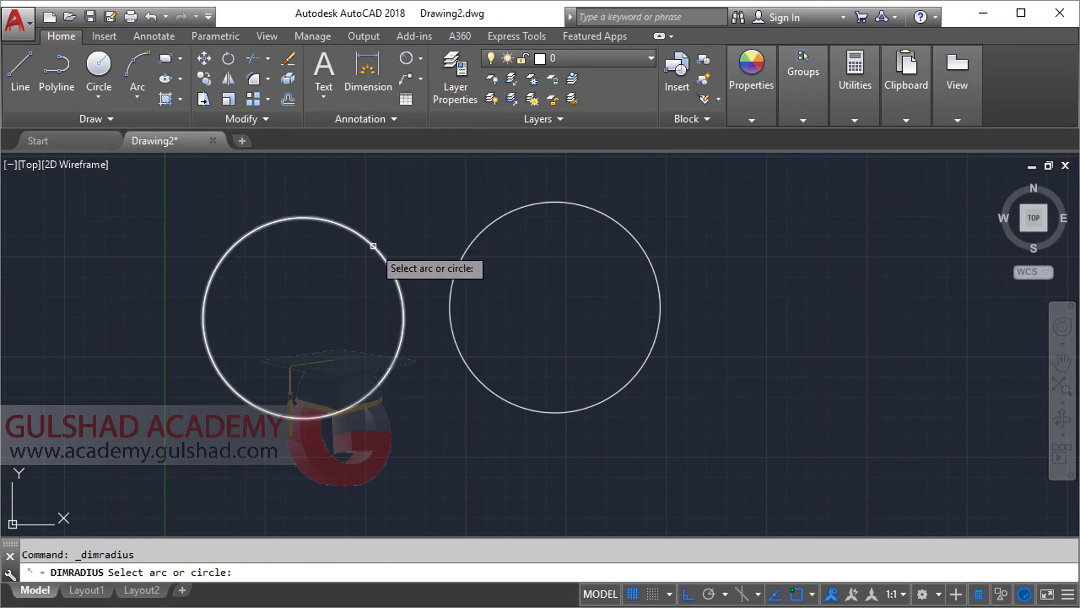
click(383, 253)
scroll(390, 221, up, 4)
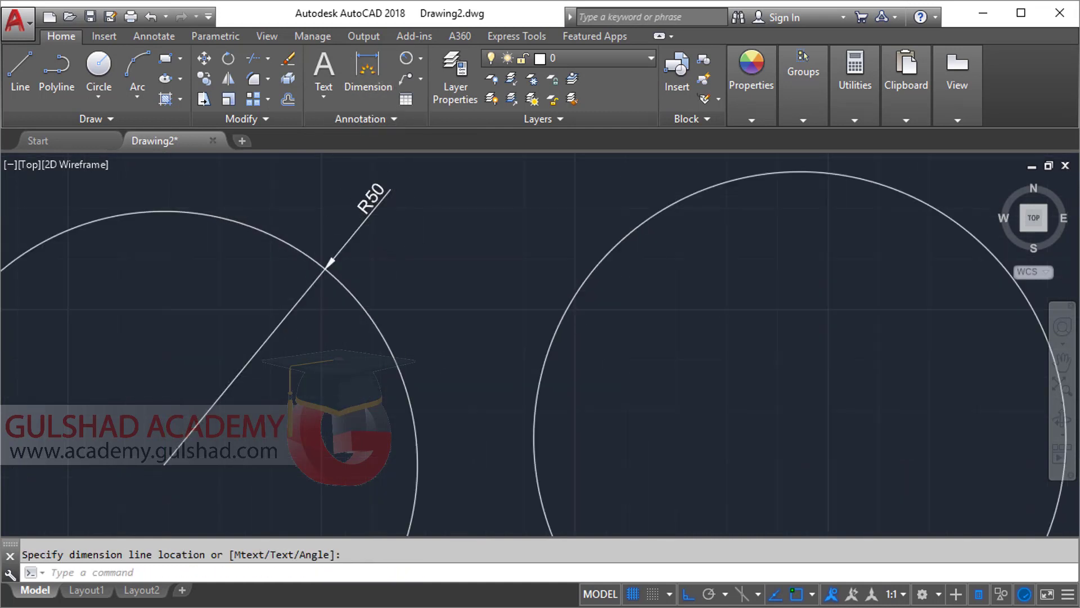
scroll(371, 200, up, 2)
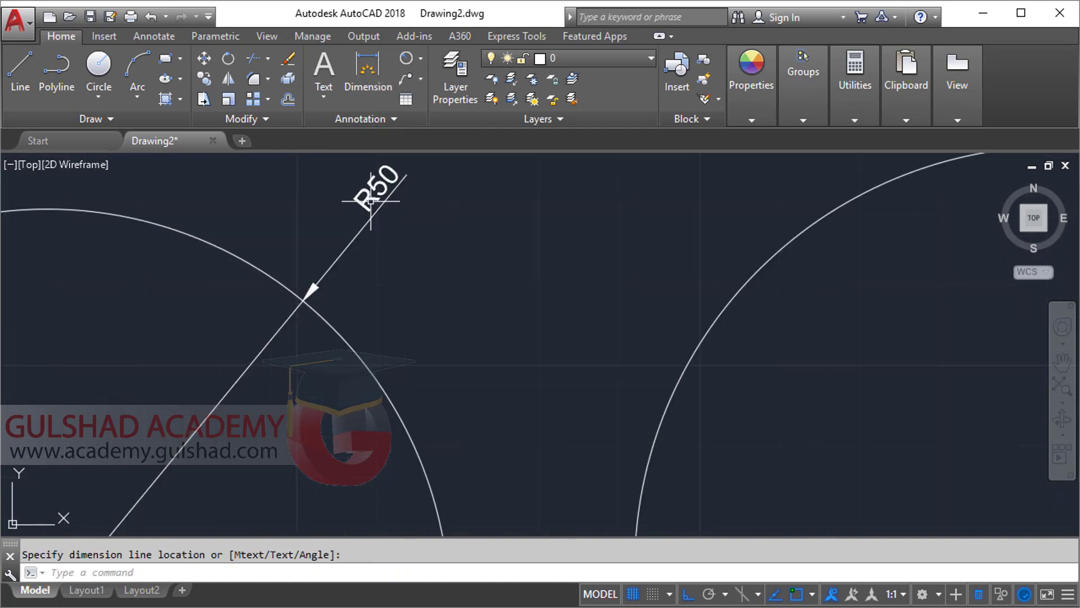
Step: Add a diameter dimension to the left circle, with its text outside the edge just below the radius dimension
click(421, 58)
click(441, 265)
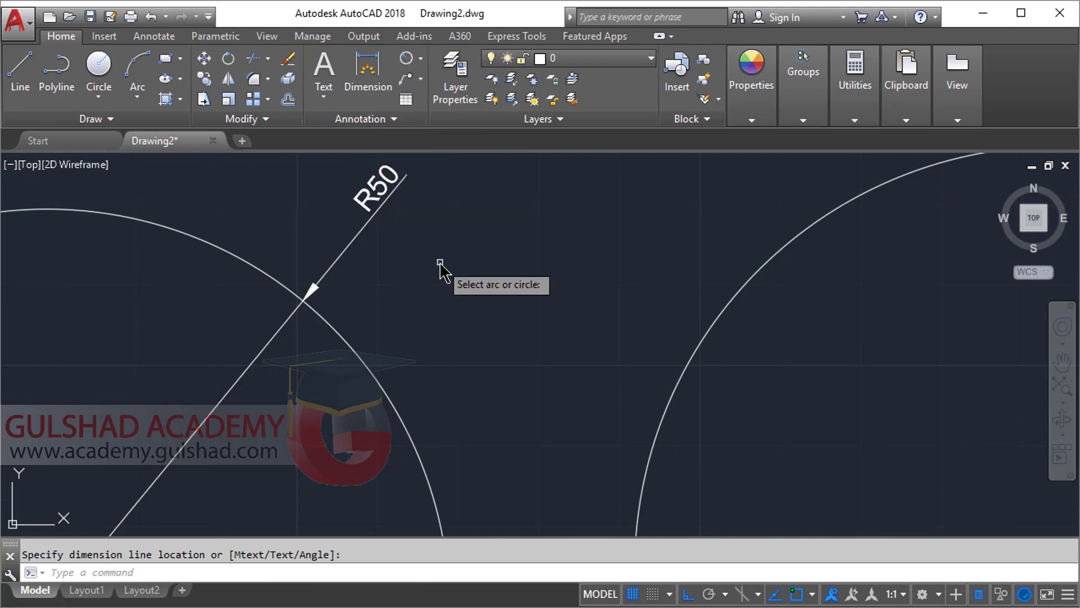
scroll(425, 251, down, 3)
click(397, 301)
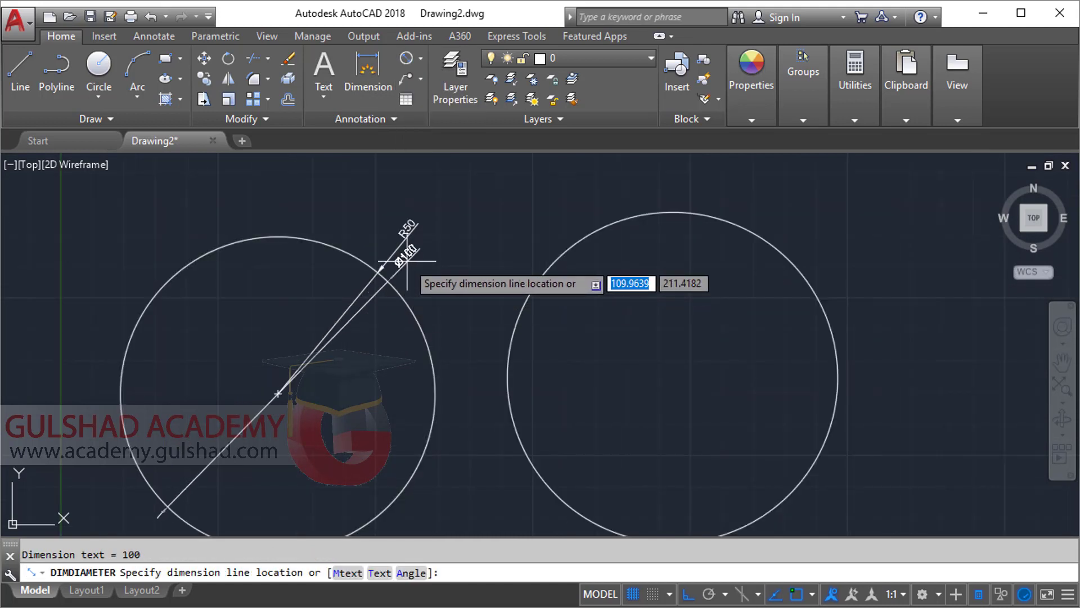
click(422, 274)
scroll(422, 281, up, 5)
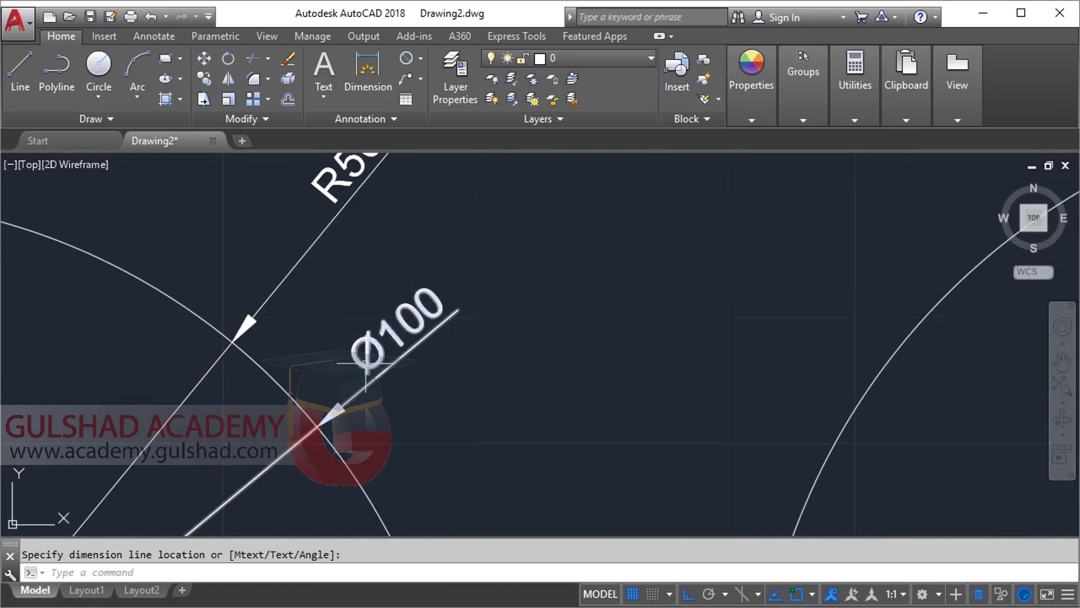
scroll(295, 286, down, 5)
Step: Add a diameter dimension to the right circle, with its text outside the circle's upper-left edge
middle_drag(365, 261, 367, 251)
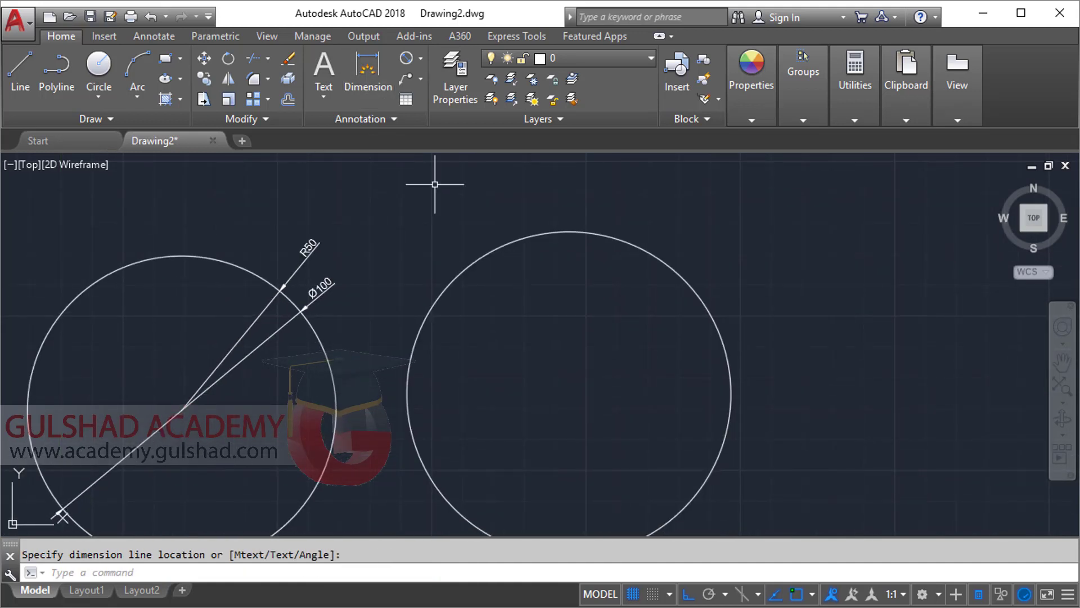
middle_drag(527, 239, 507, 205)
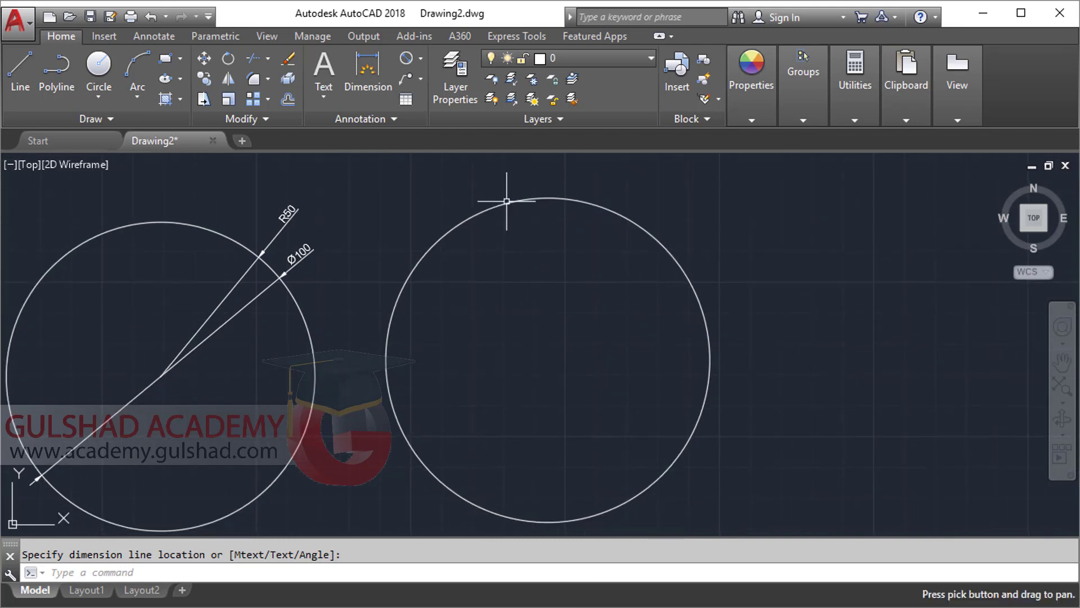
click(421, 58)
click(448, 260)
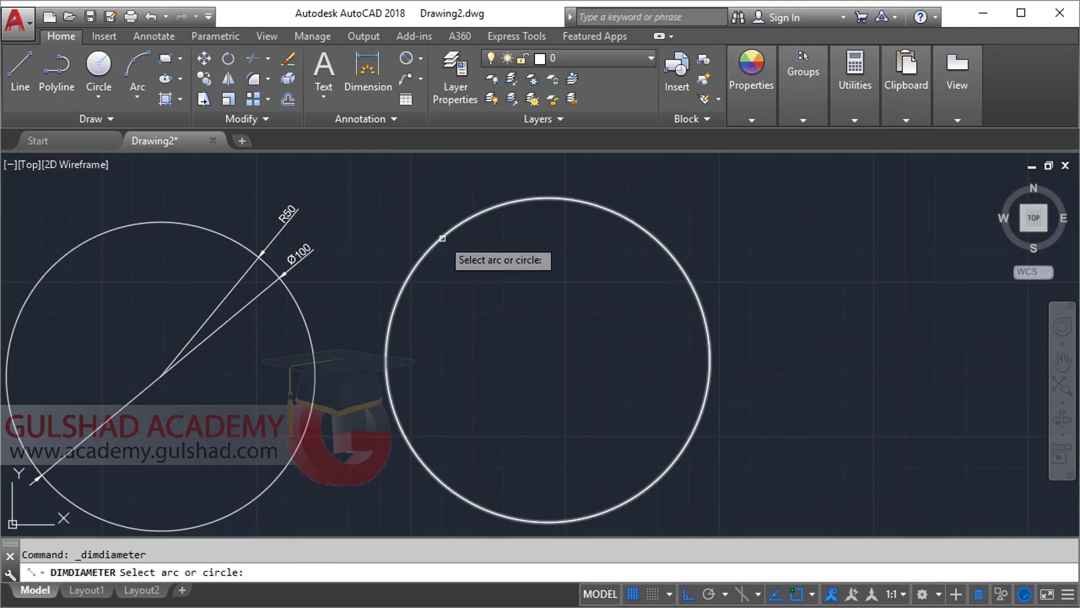
click(437, 240)
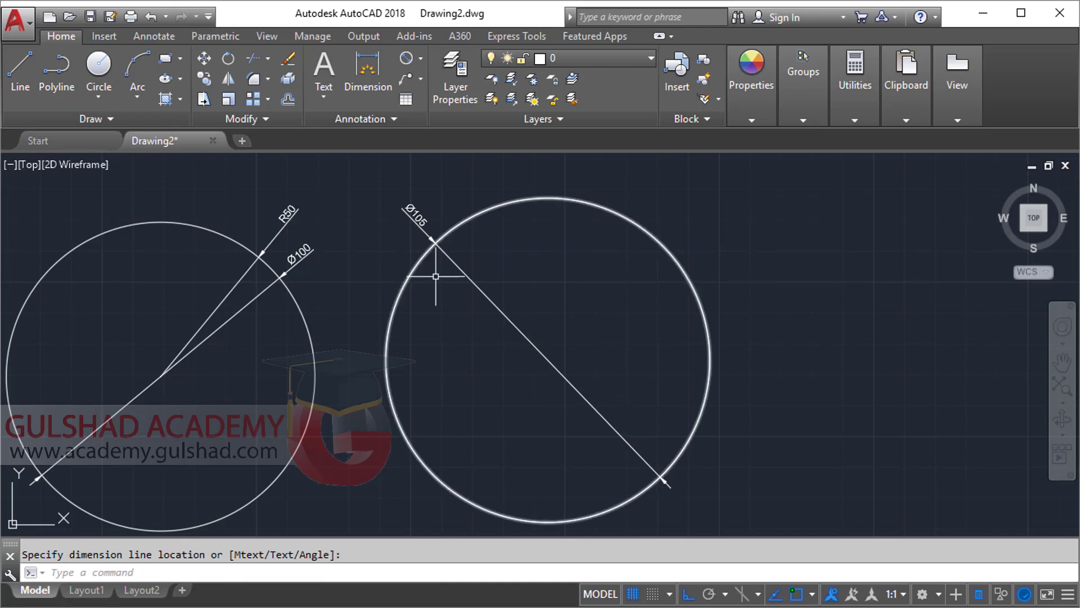
scroll(419, 242, up, 5)
scroll(416, 246, down, 5)
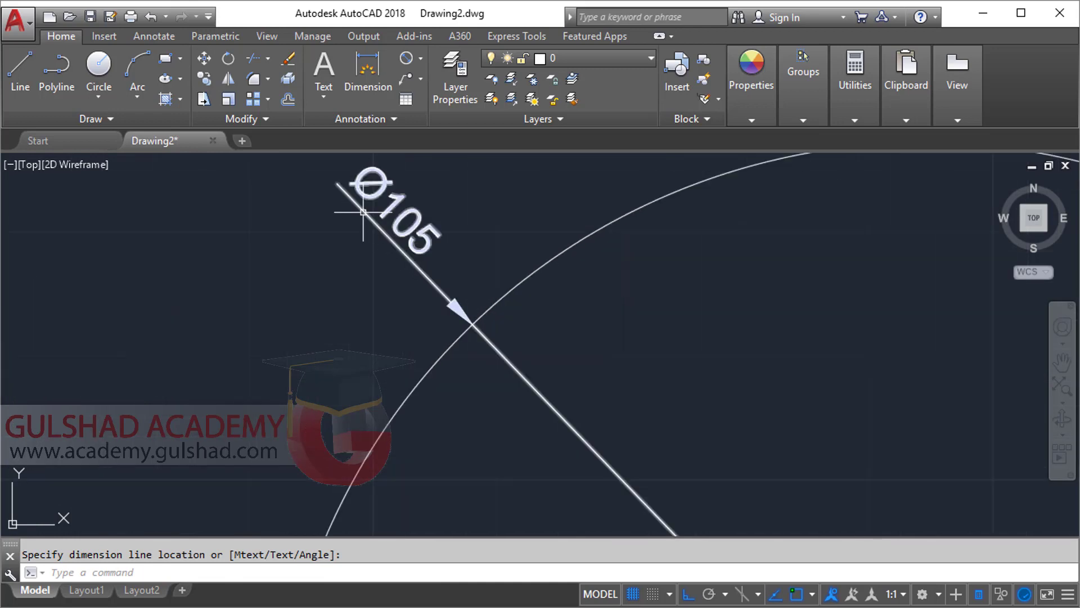
Step: Add a radius dimension to the right circle, with its text outside the edge just above the diameter dimension
click(401, 253)
middle_drag(420, 236, 441, 224)
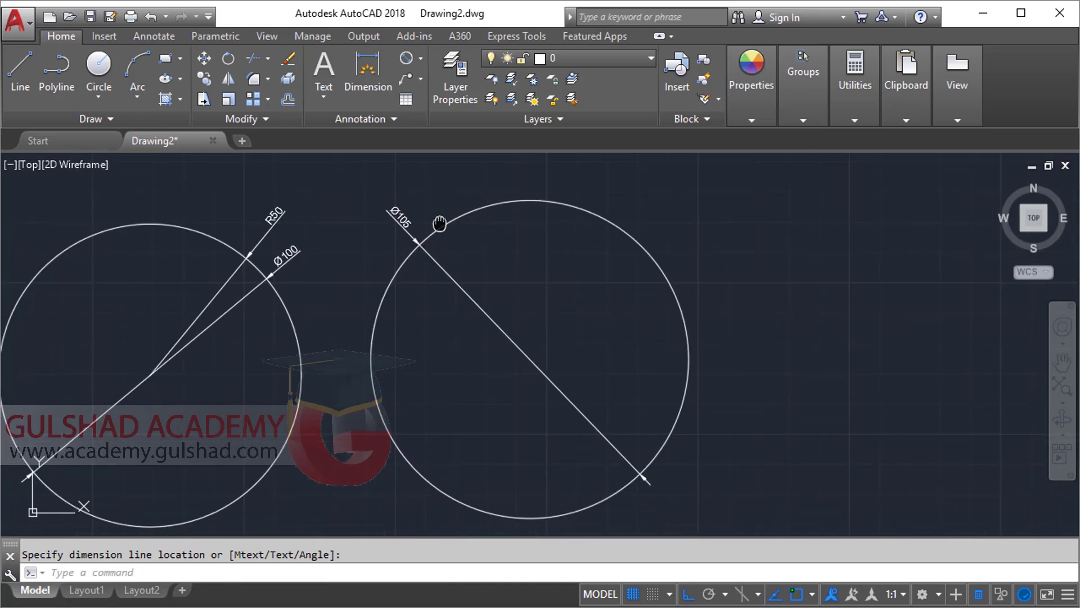
click(421, 58)
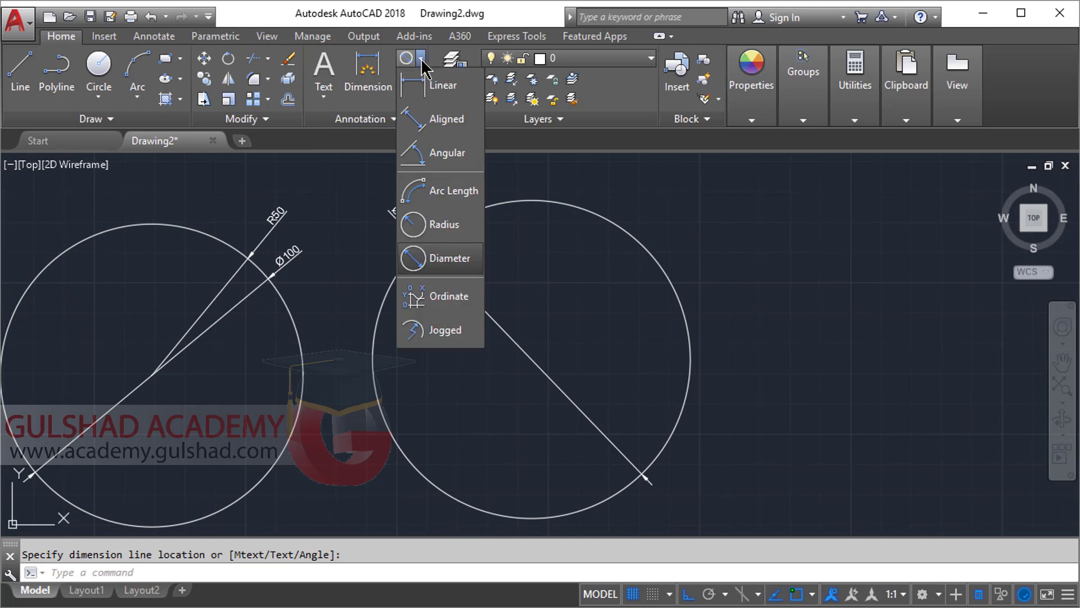
click(444, 225)
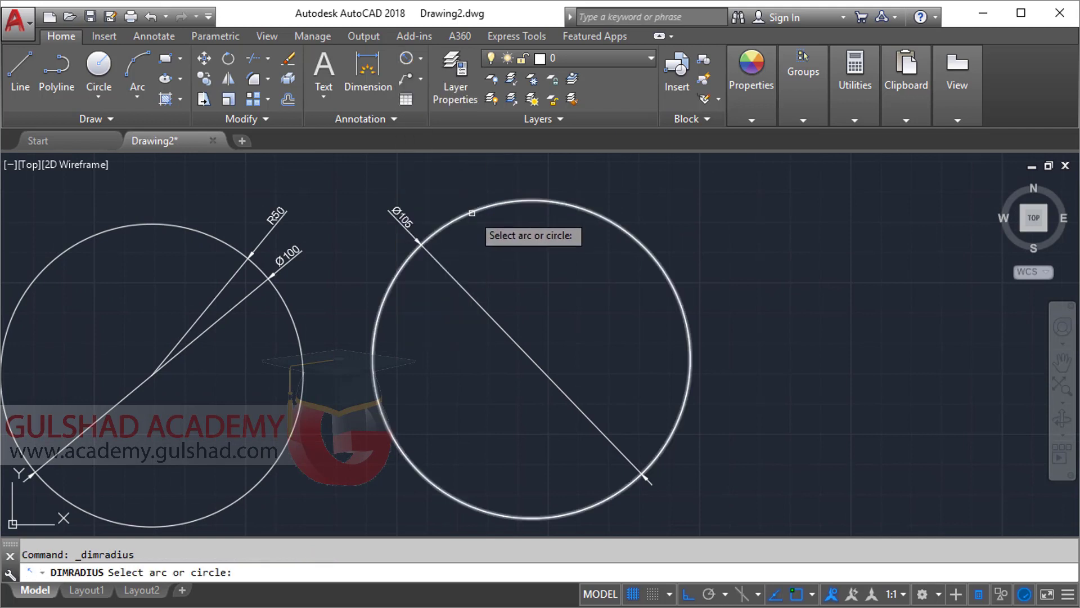
click(472, 212)
scroll(439, 185, up, 1)
scroll(401, 182, up, 1)
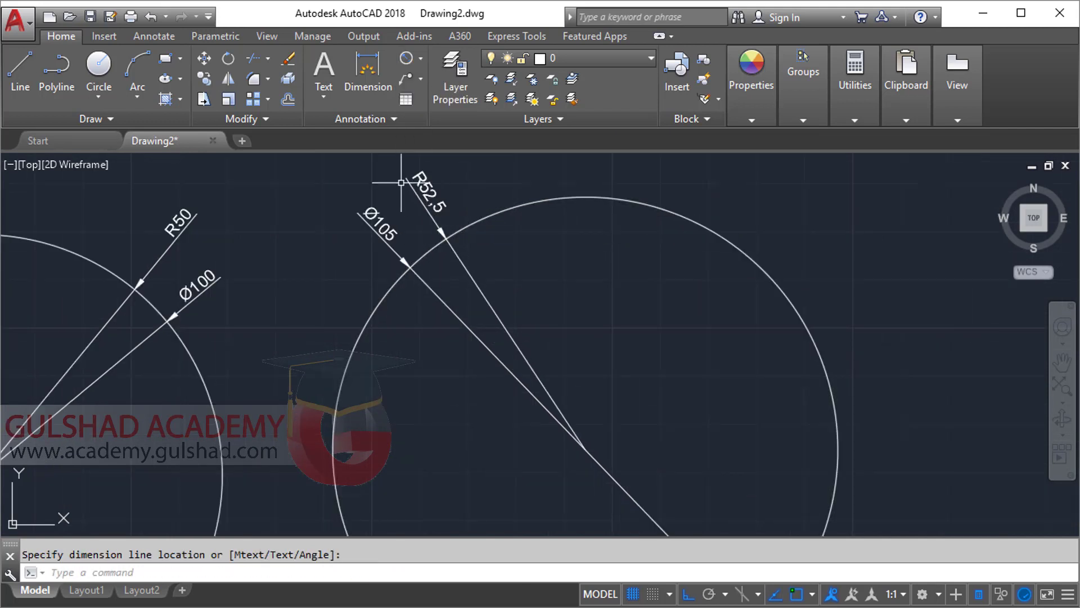
Step: Erase both circles together with all of their radius and diameter dimensions
click(402, 182)
scroll(401, 183, down, 3)
click(608, 212)
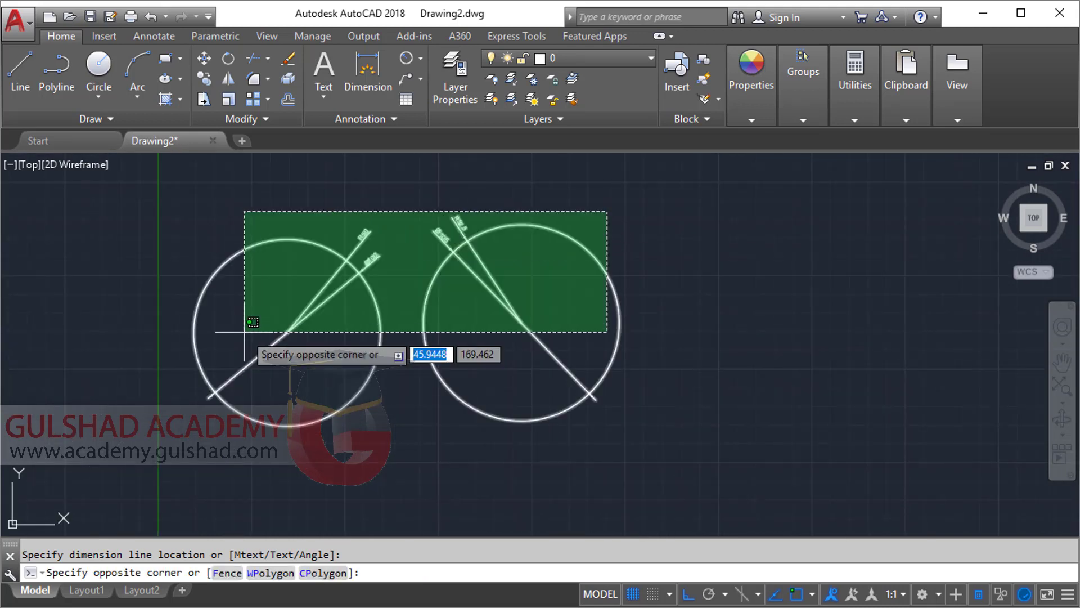
click(244, 332)
key(Delete)
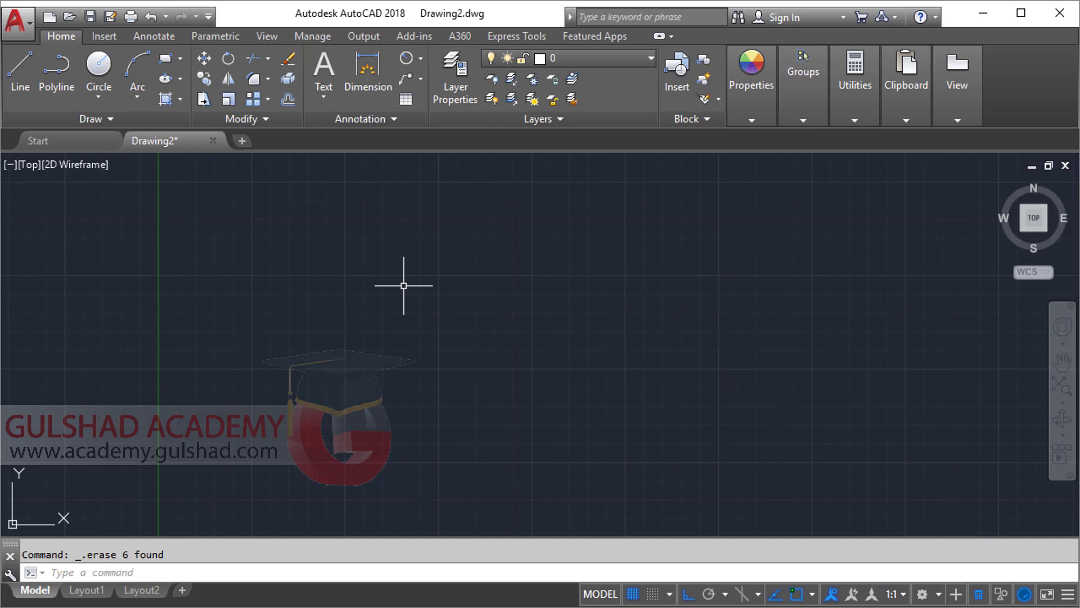
Step: Look up the DIMRAD and DIMDIA commands and review the list of available dimension types
text(DIMR)
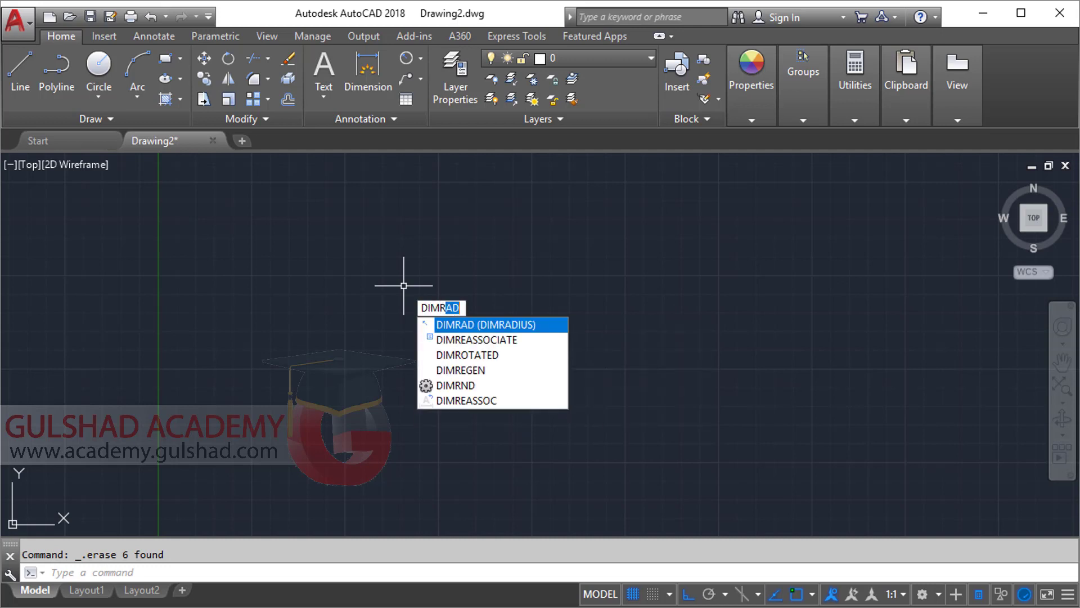
text(A)
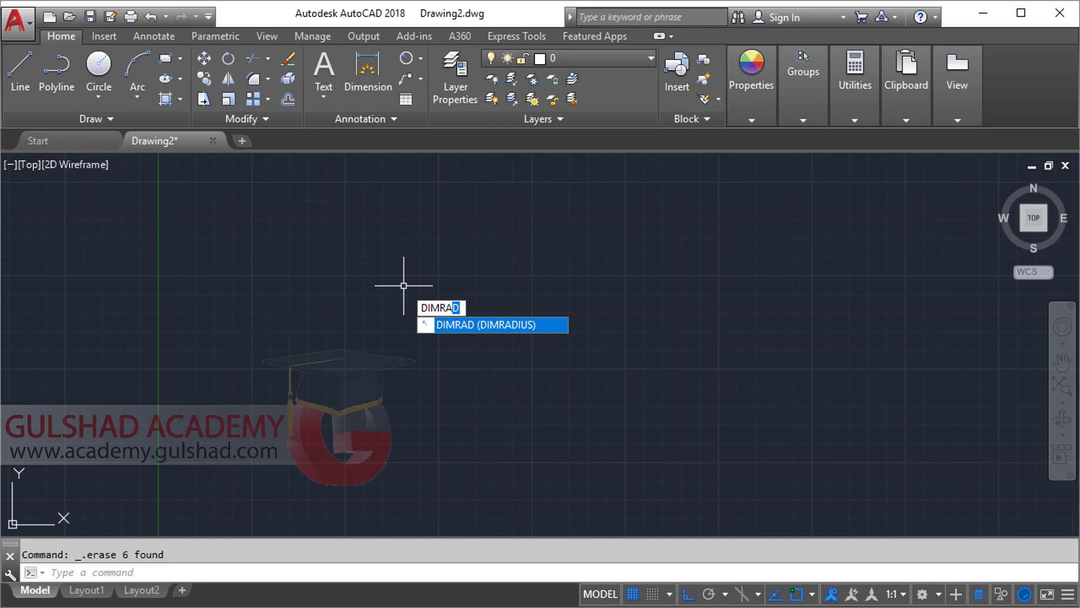
key(Escape)
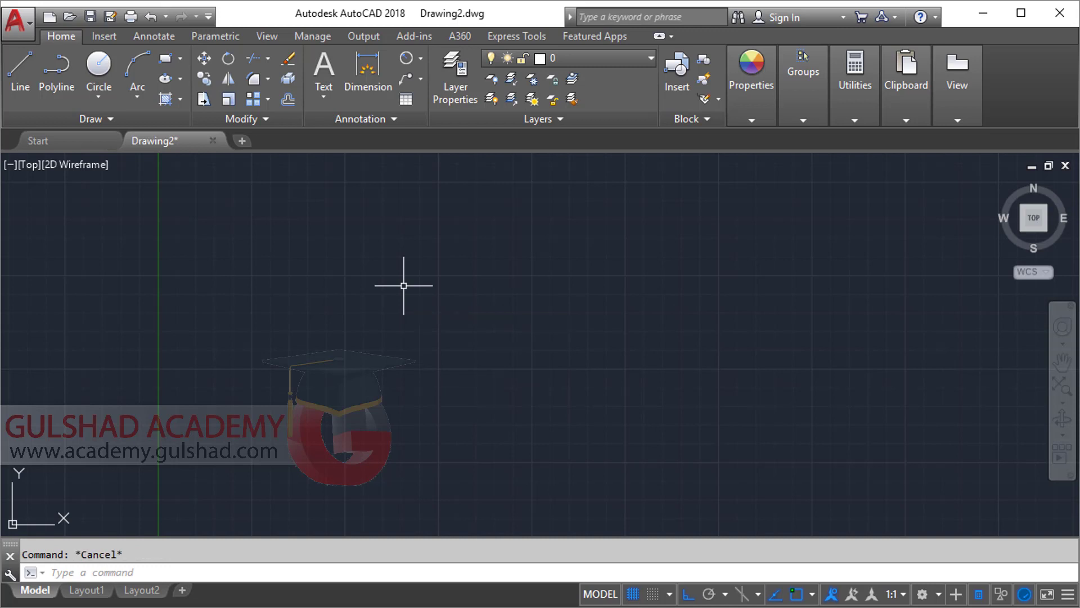
text(DIM)
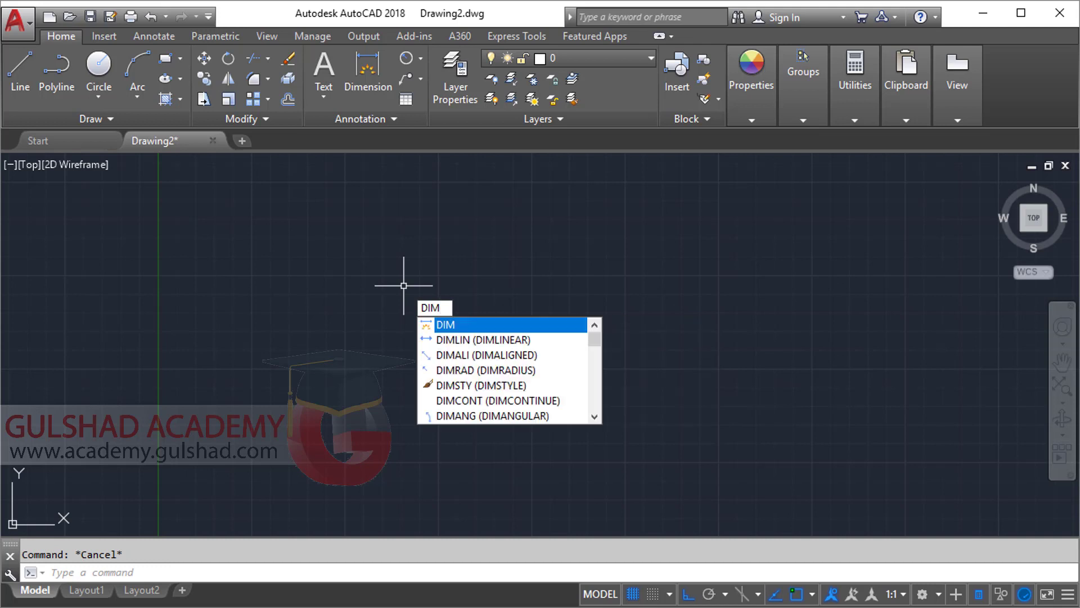
text(DIA)
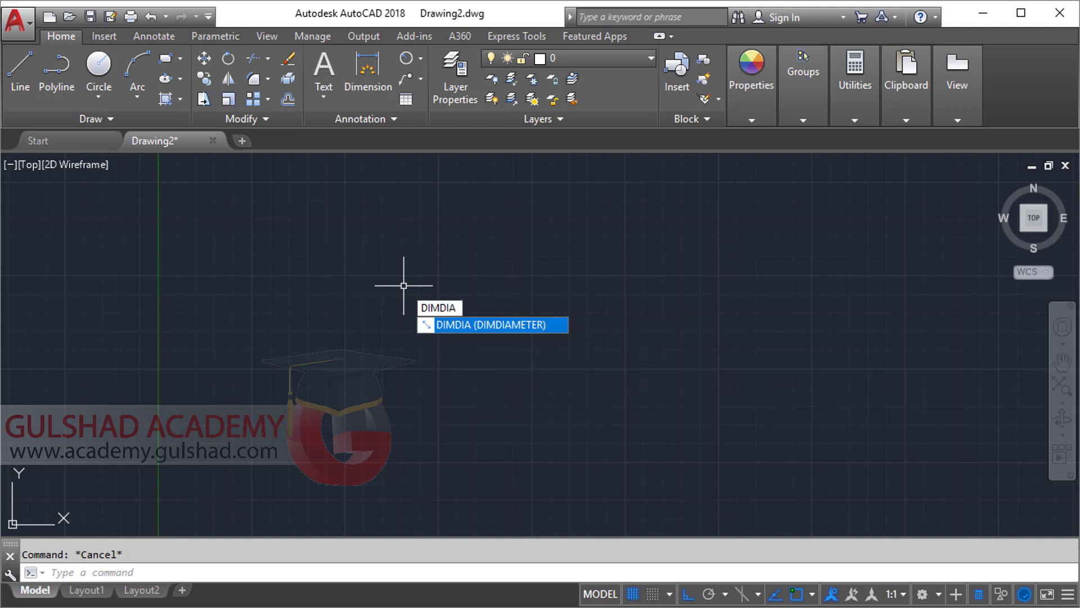
key(Escape)
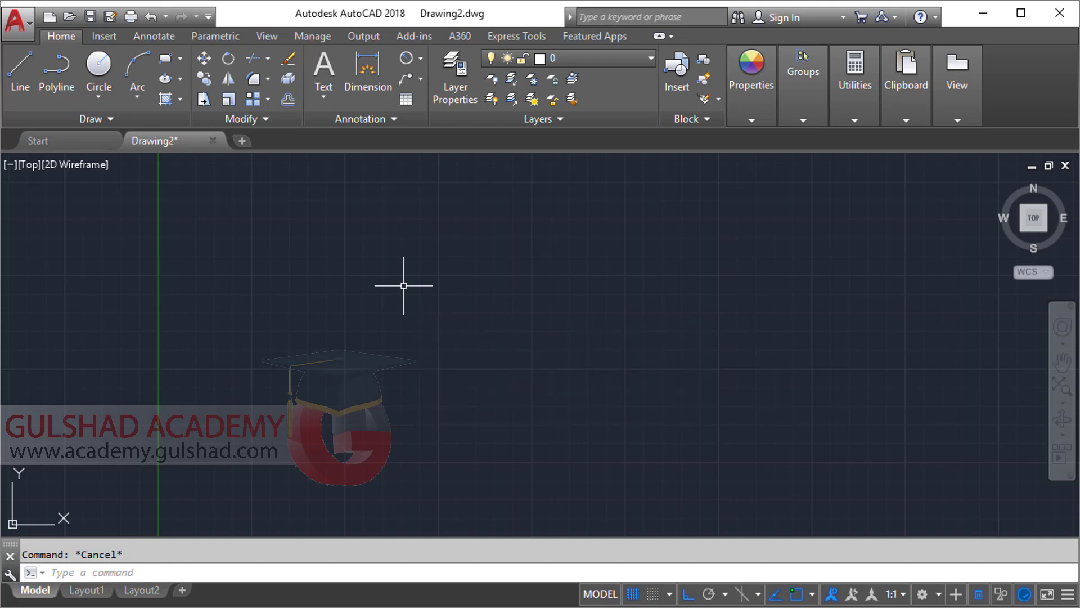
click(420, 58)
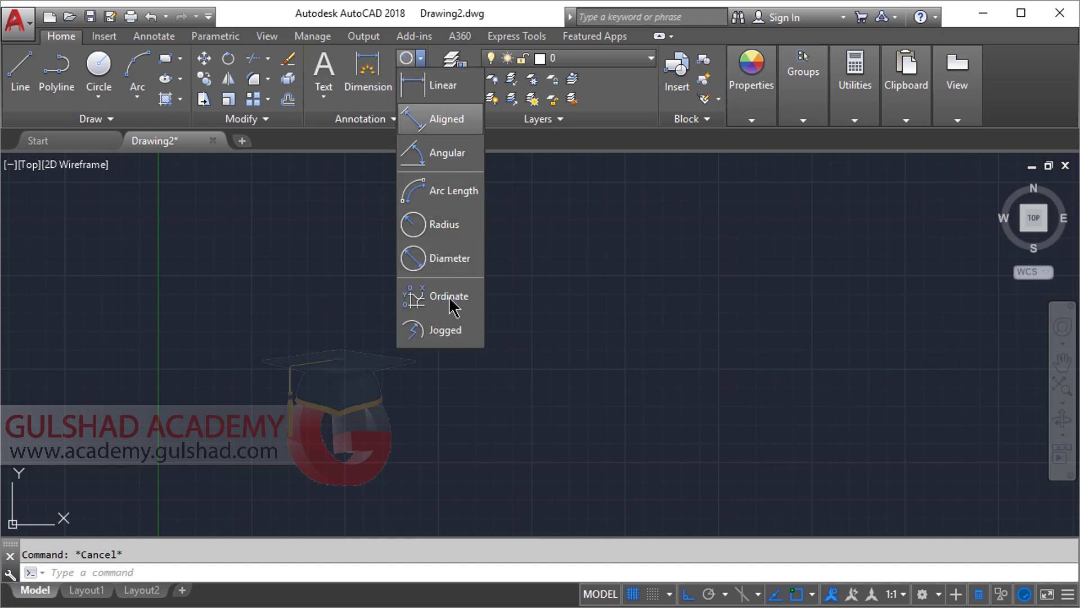
click(536, 271)
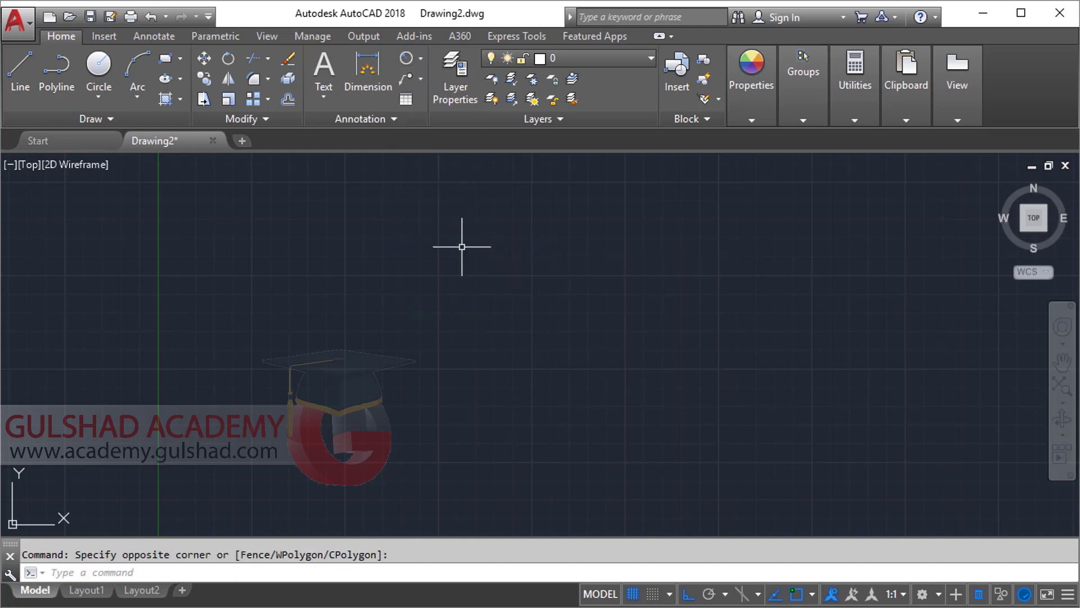
click(99, 94)
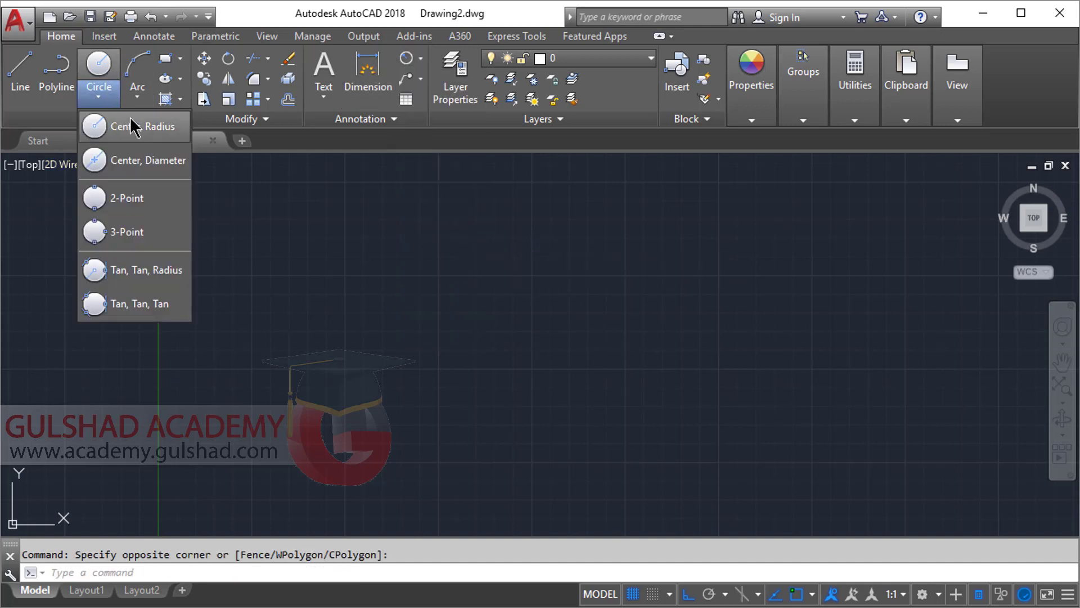
click(319, 259)
click(284, 304)
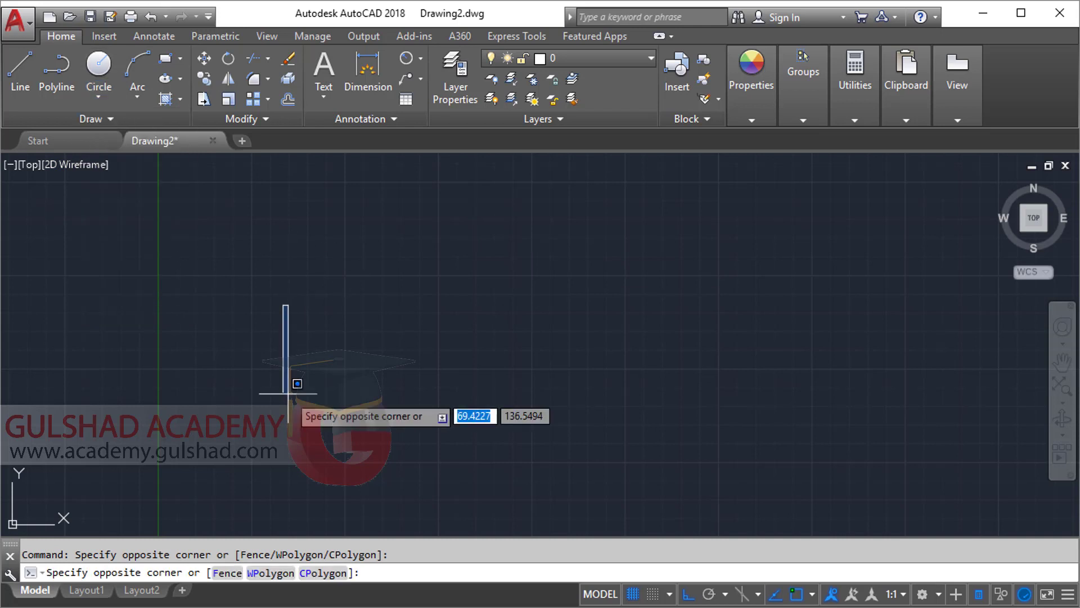
click(288, 394)
click(99, 65)
click(349, 336)
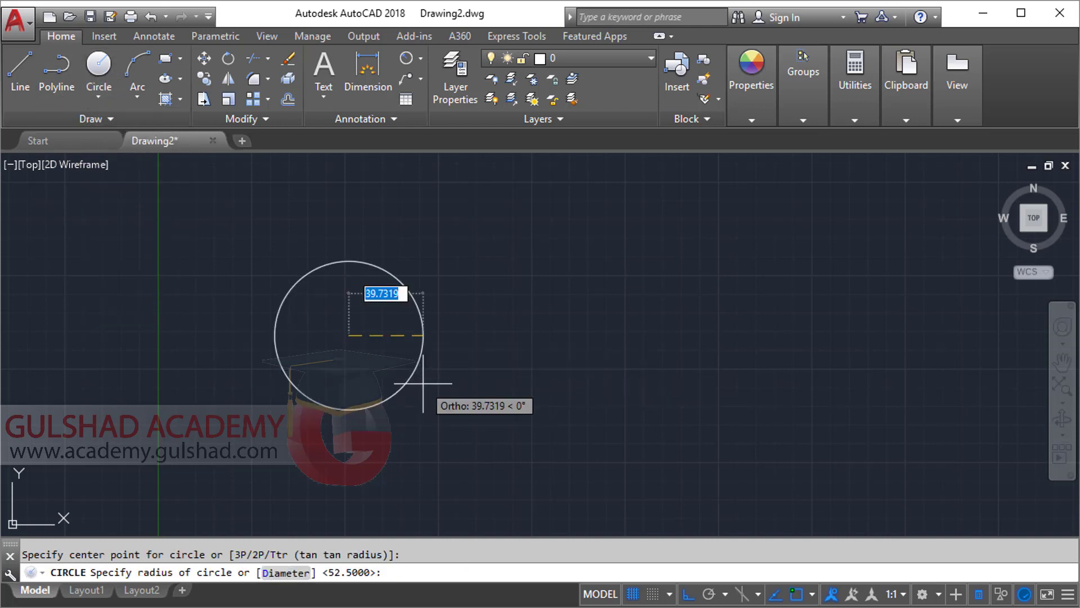
key(Escape)
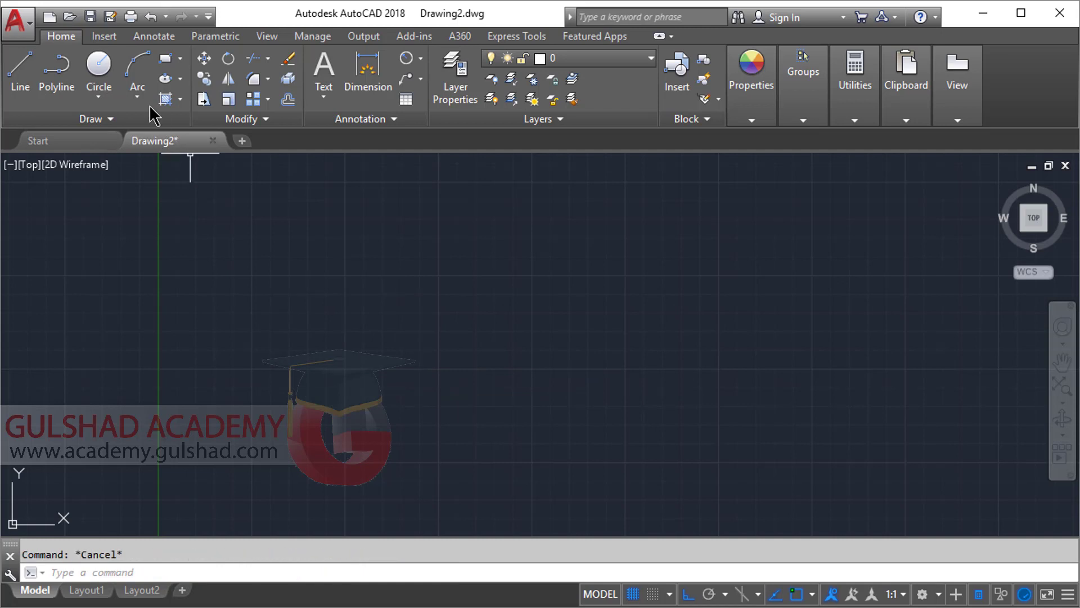
click(102, 101)
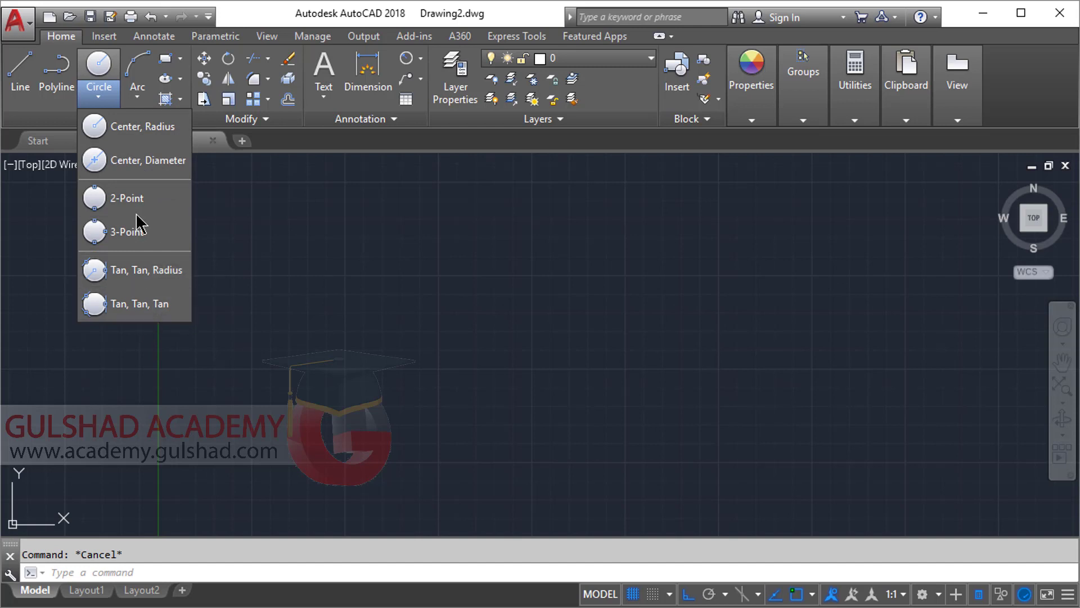
click(576, 363)
click(444, 297)
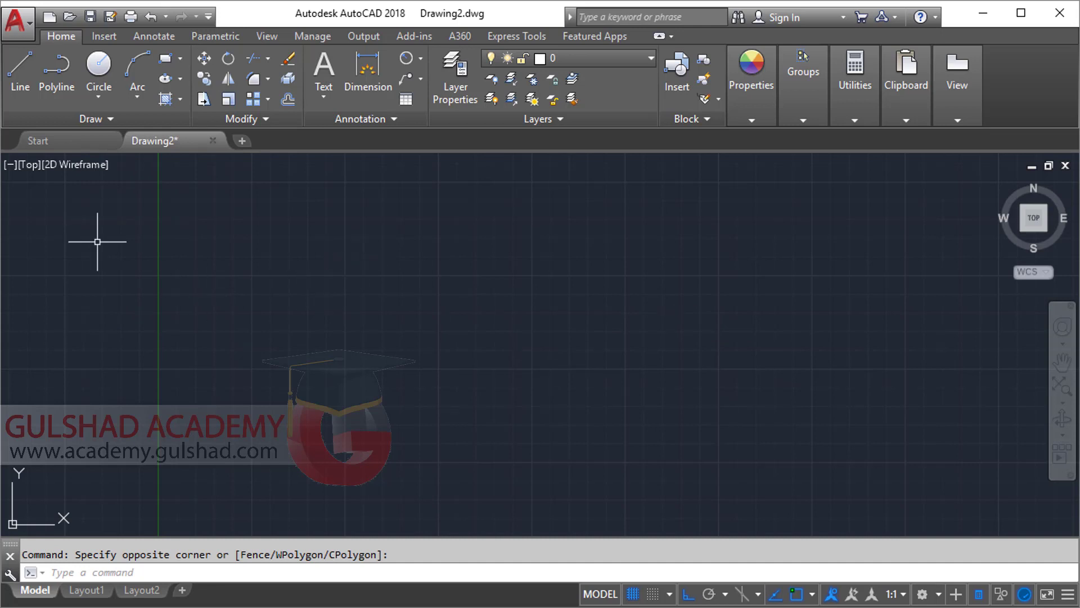
Step: Draw a horizontal line about 107 units long in the empty drawing area
click(20, 74)
click(254, 346)
click(456, 346)
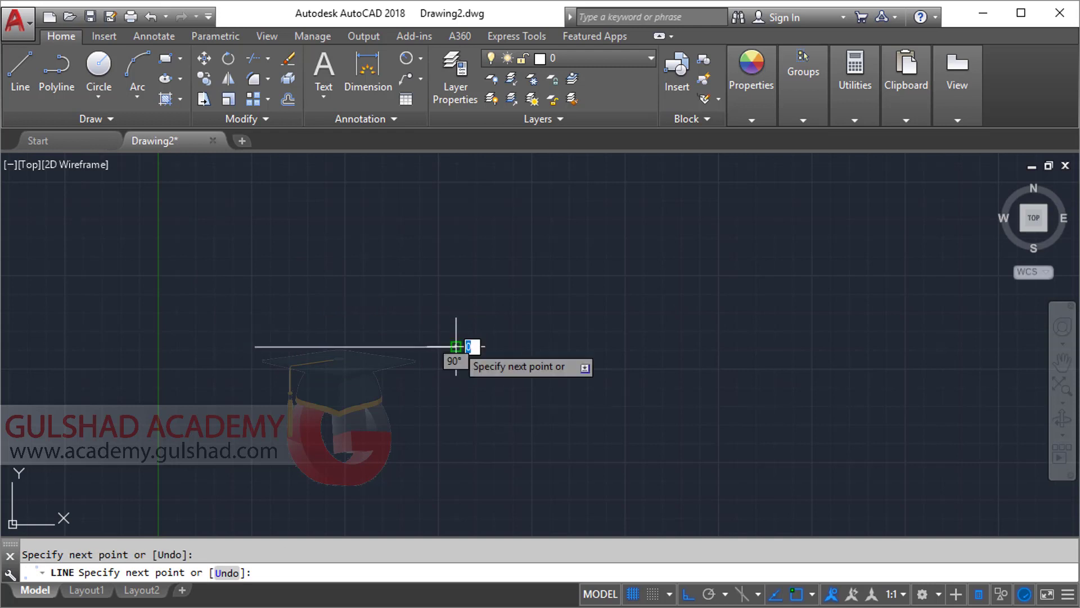
key(Escape)
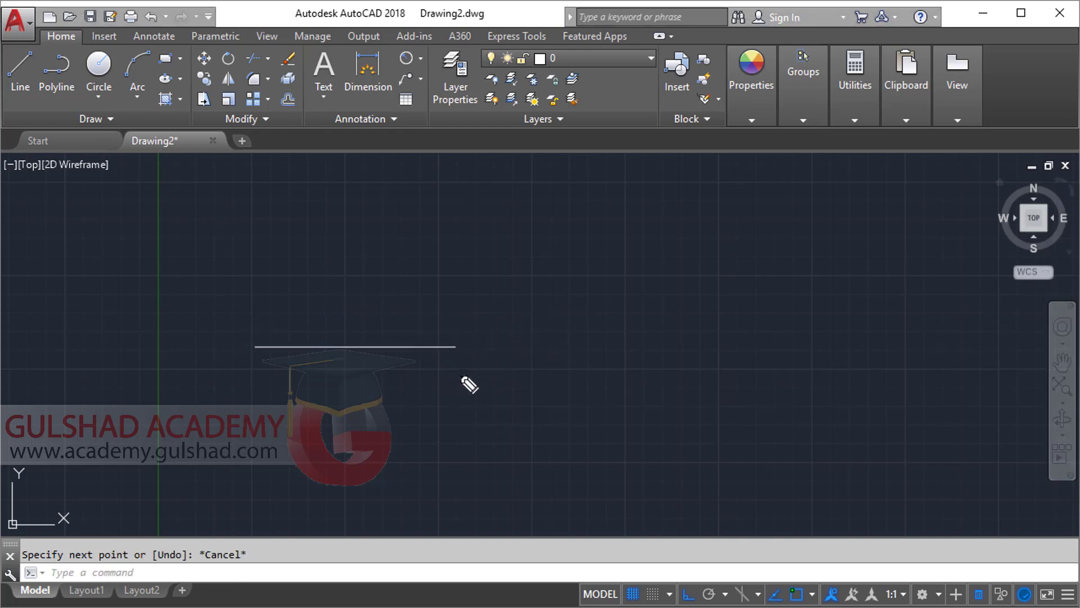
mouse_move(461, 353)
mouse_down()
mouse_move(234, 299)
mouse_move(415, 470)
mouse_move(467, 291)
mouse_up()
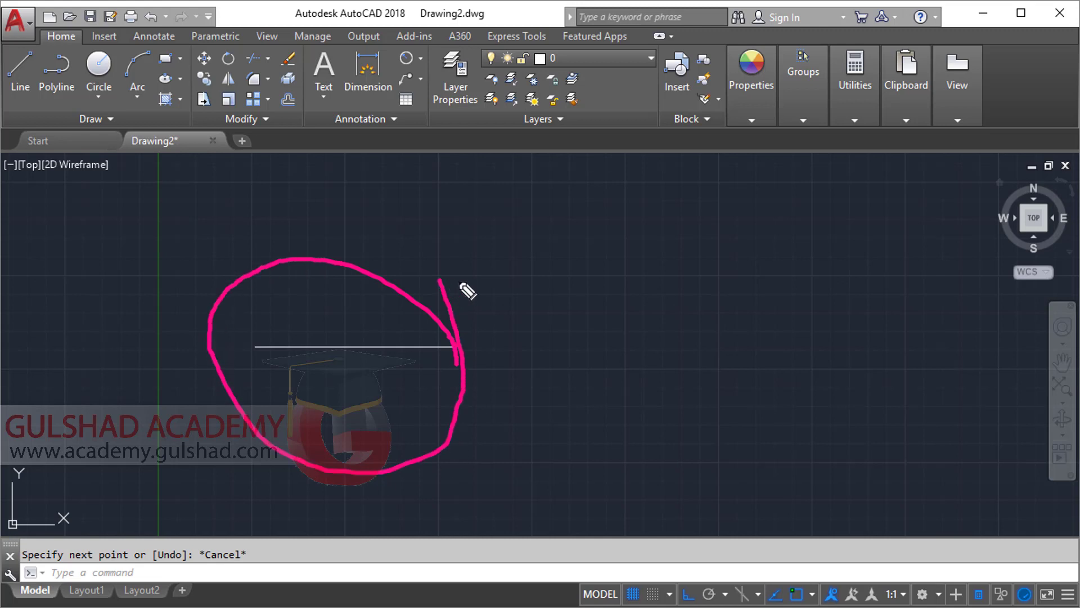
key(Escape)
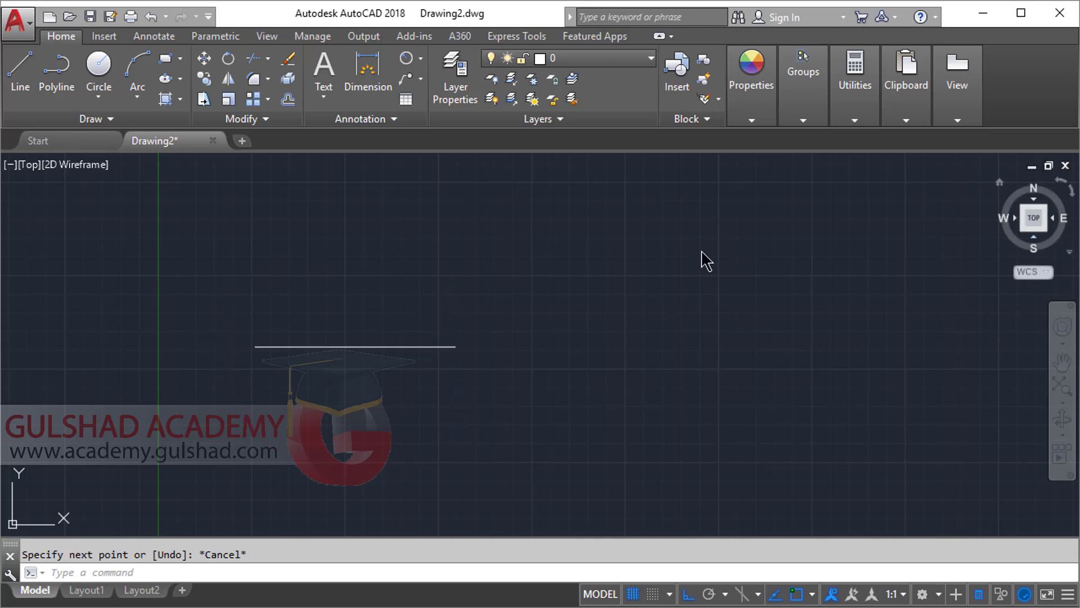
click(655, 350)
click(491, 291)
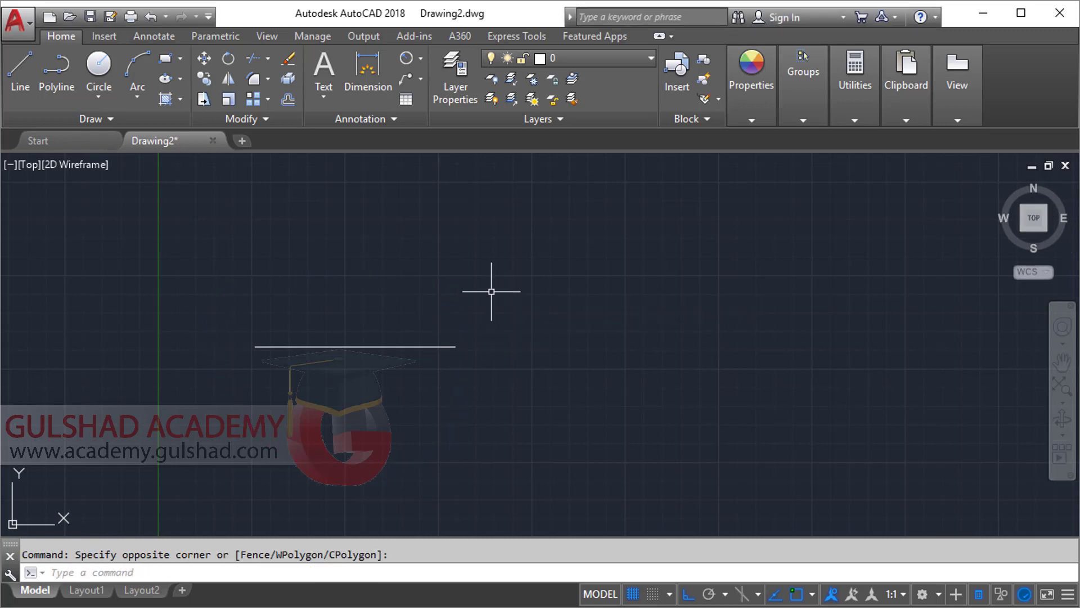
Step: Draw a 2-Point circle using the horizontal line's left and right endpoints as its diameter
click(99, 97)
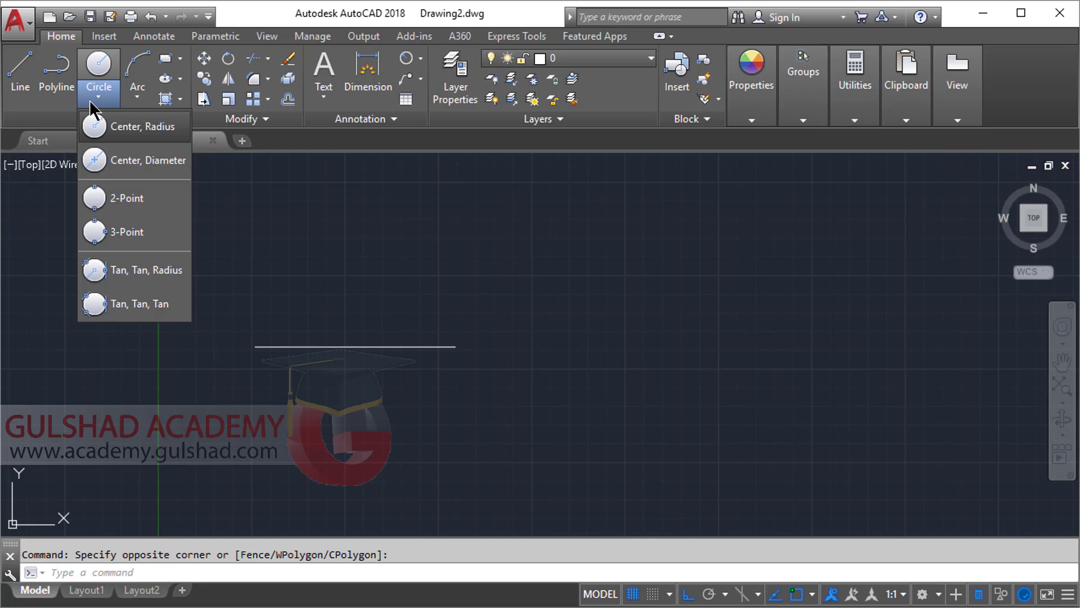
click(133, 207)
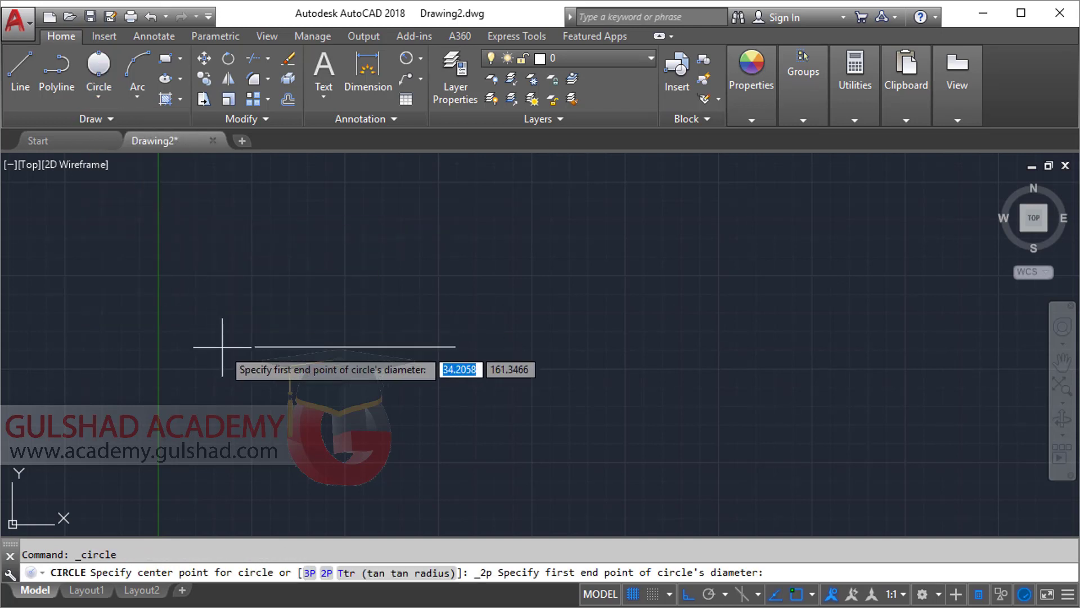
click(255, 346)
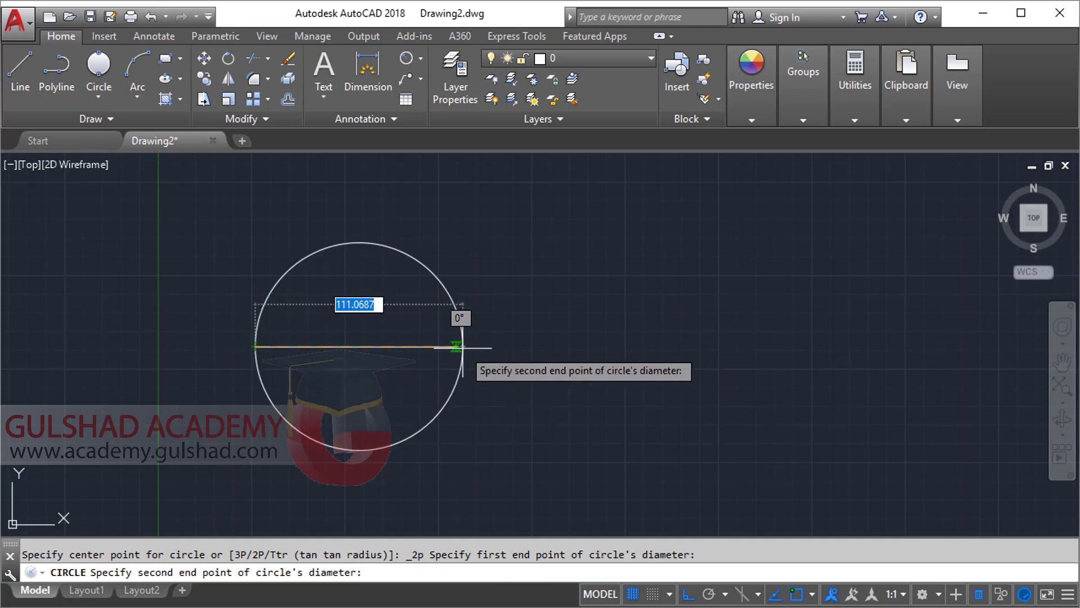
click(456, 347)
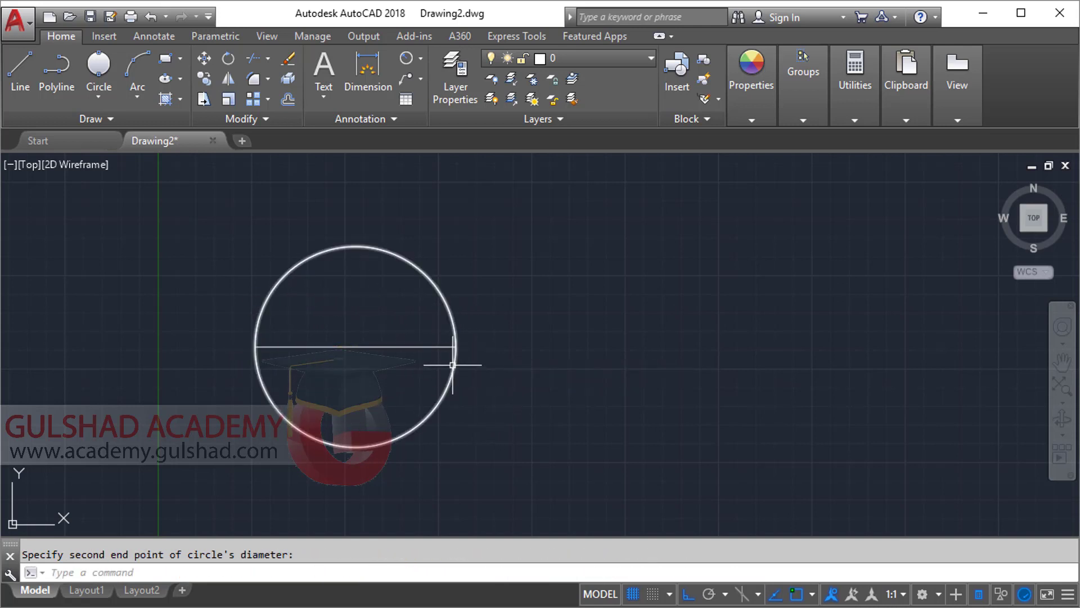
Step: Draw a second horizontal line 50 units long to the right of the circle
scroll(184, 214, down, 2)
scroll(335, 298, up, 4)
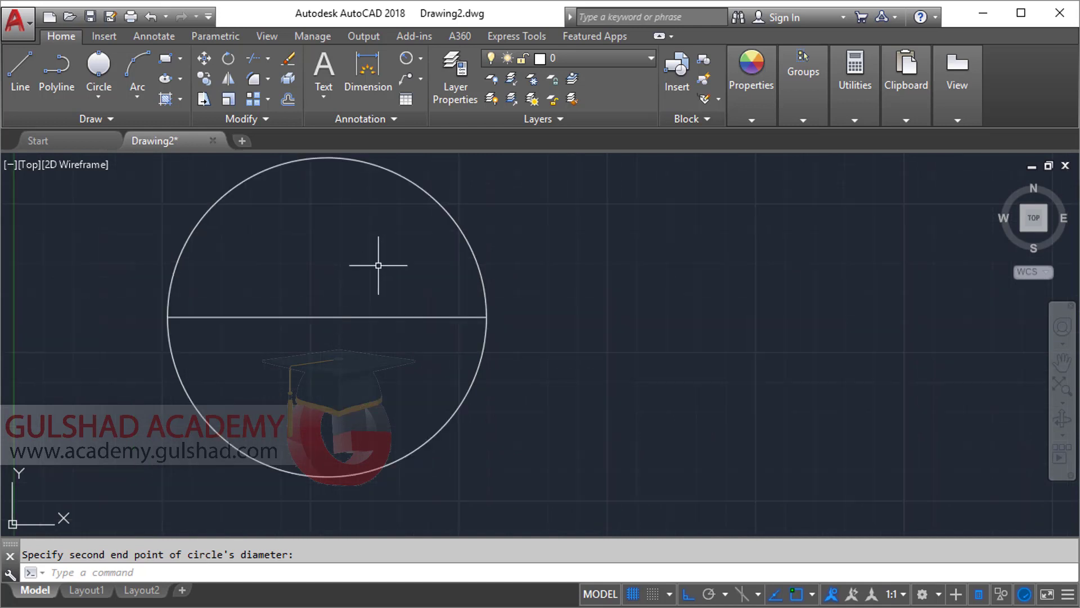
middle_drag(384, 310, 313, 315)
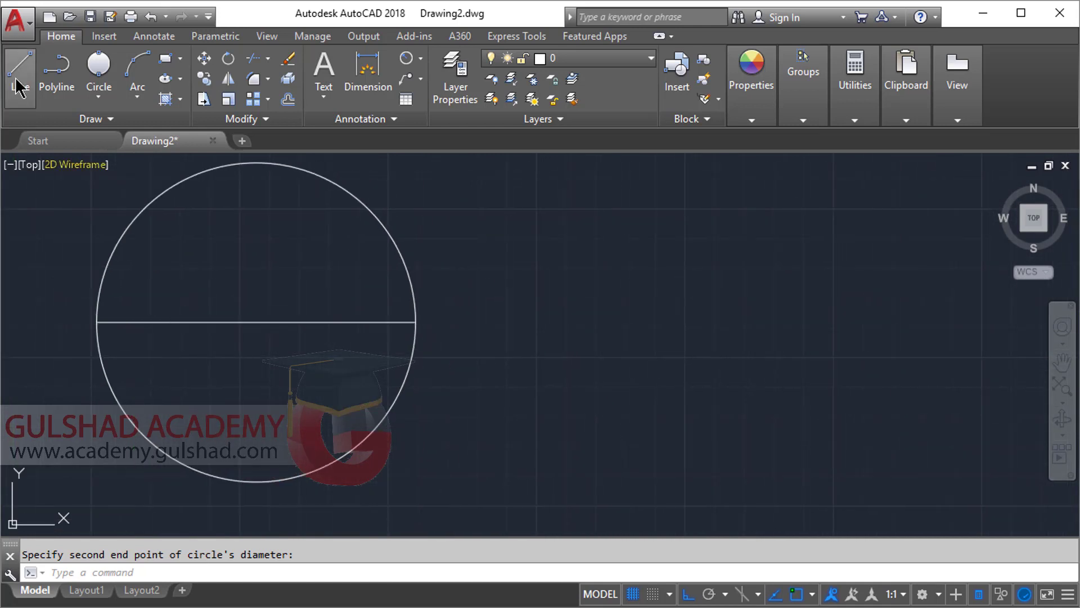
click(20, 79)
click(559, 328)
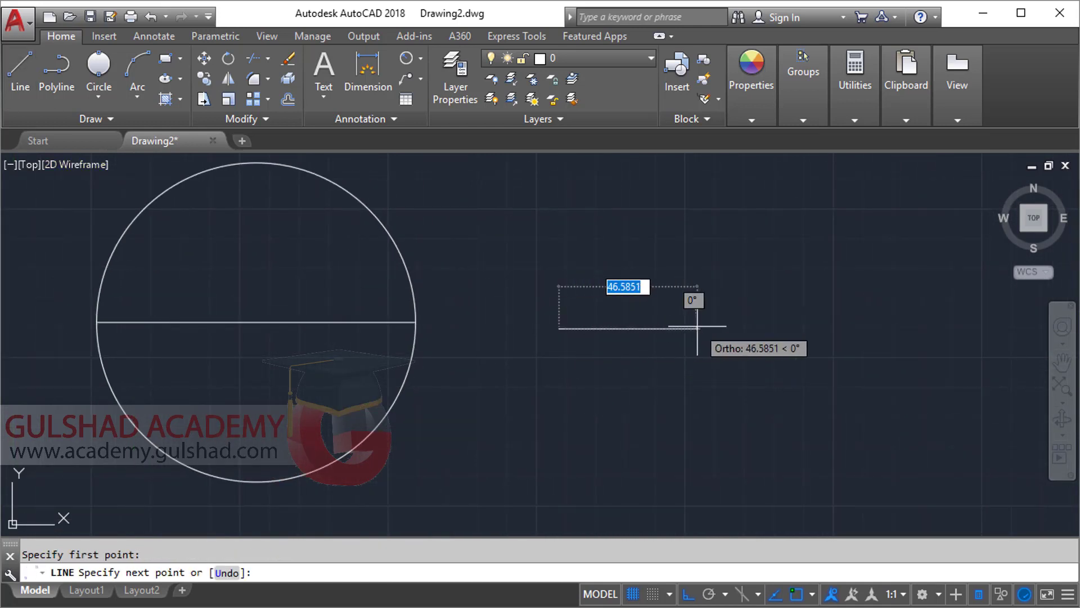
text(50)
key(Return)
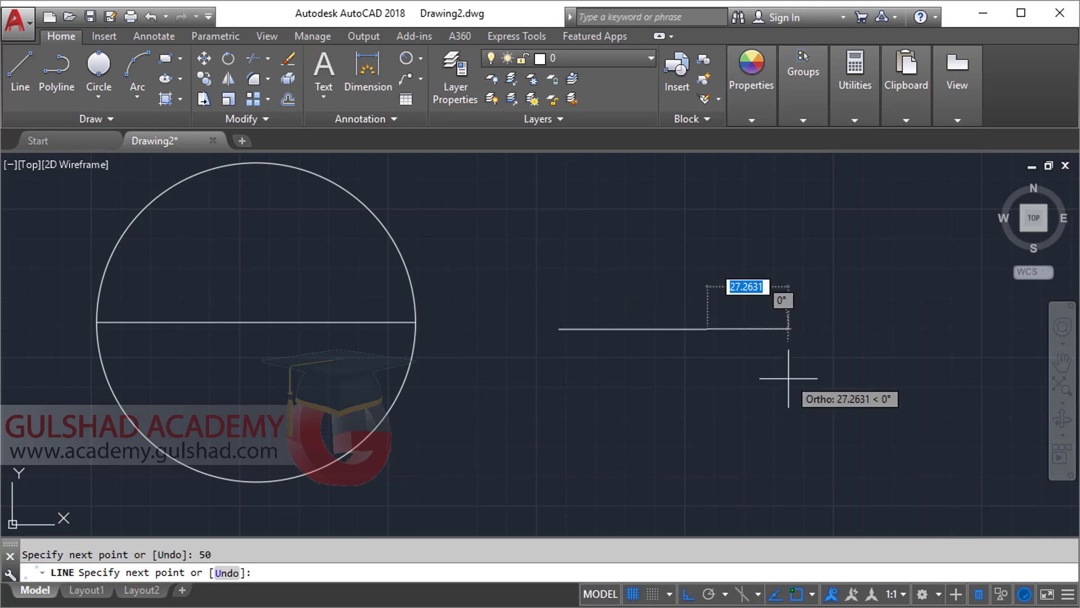
key(Return)
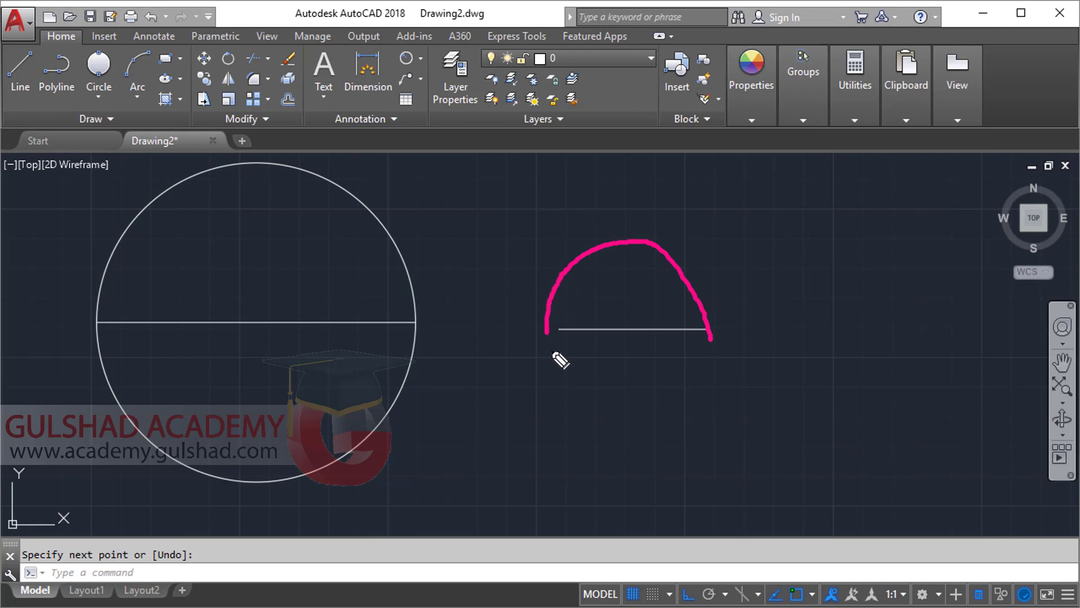
drag(557, 355, 715, 337)
key(Escape)
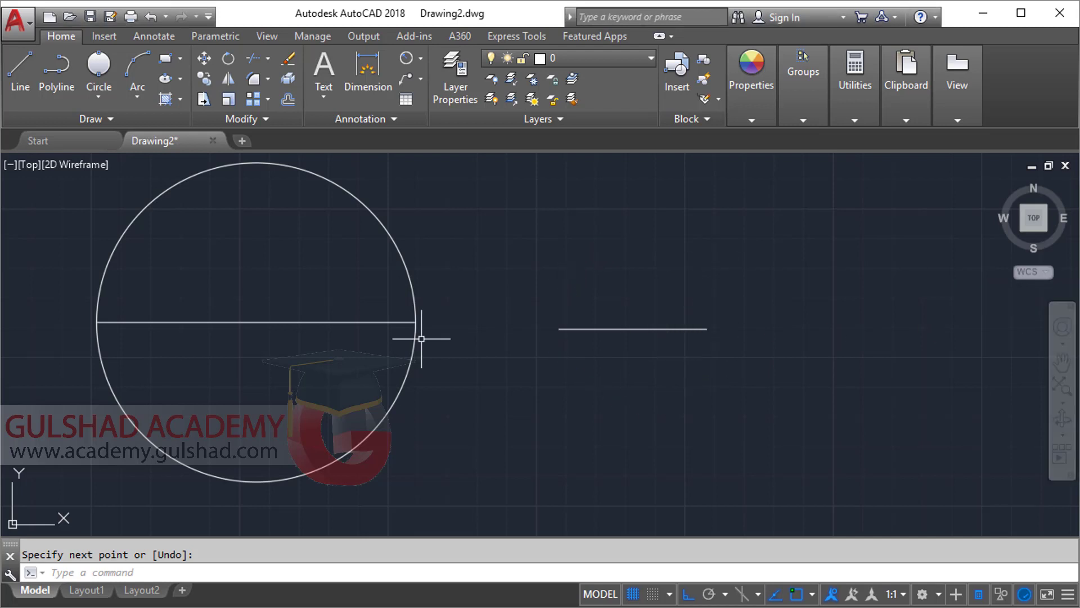
Step: Draw a Center, Radius circle with radius 25 centred on the midpoint of the second, shorter horizontal line
click(99, 94)
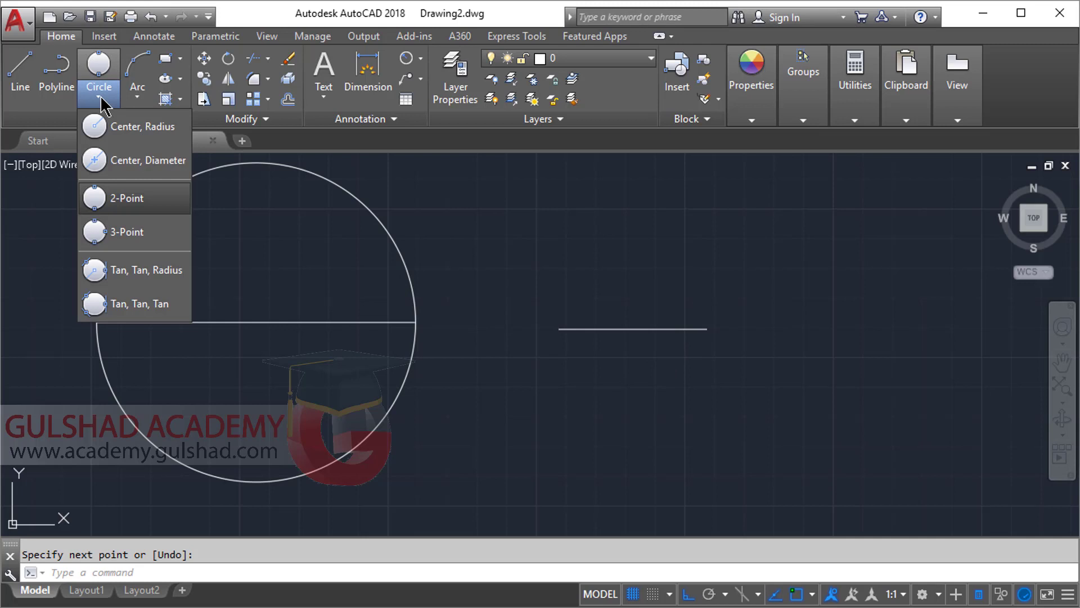
click(133, 128)
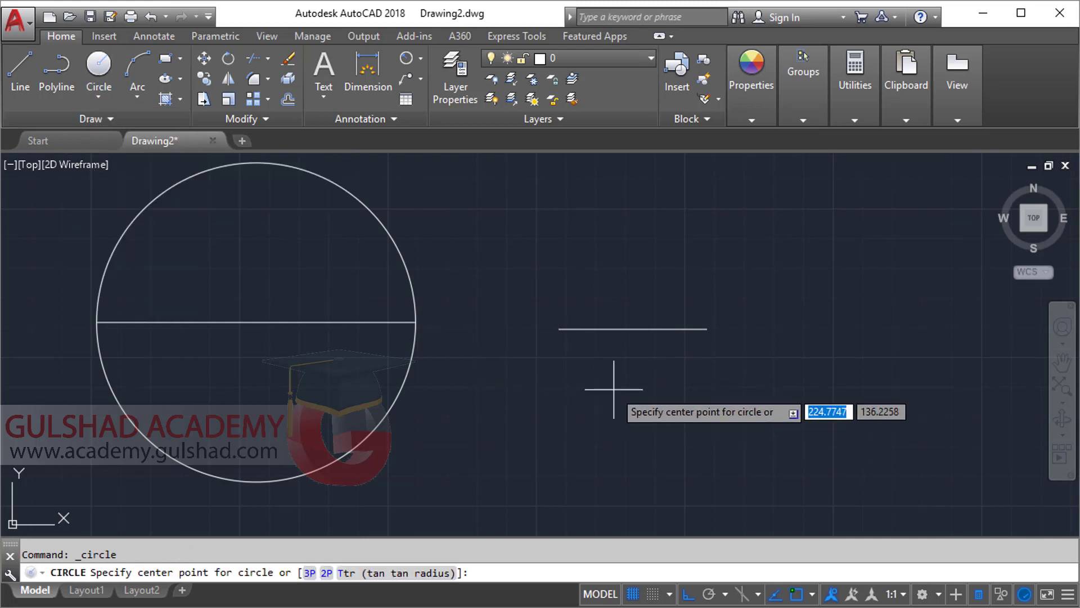
click(634, 328)
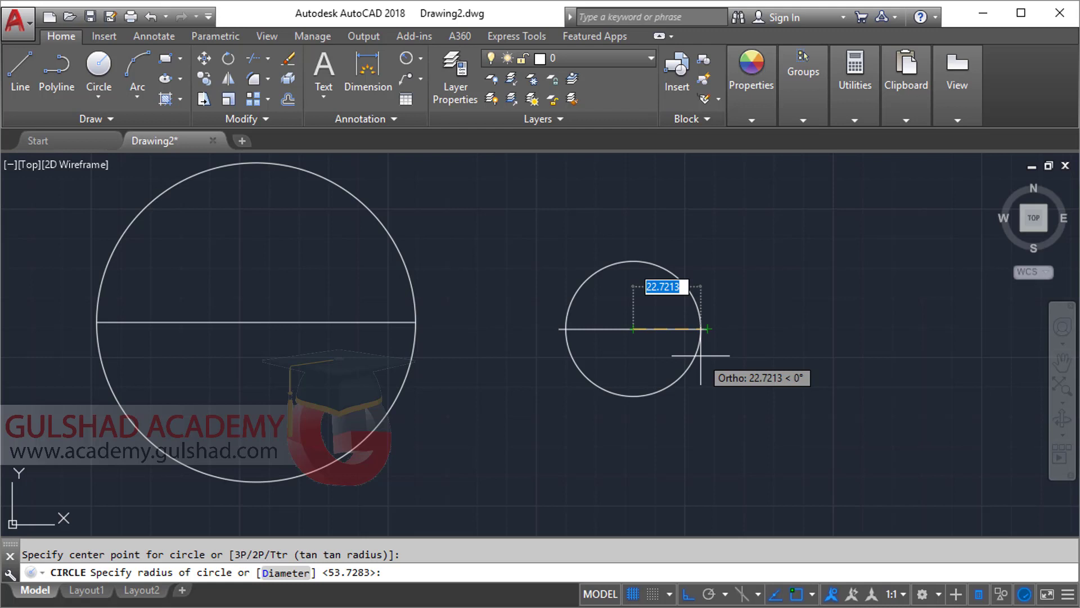
text(2)
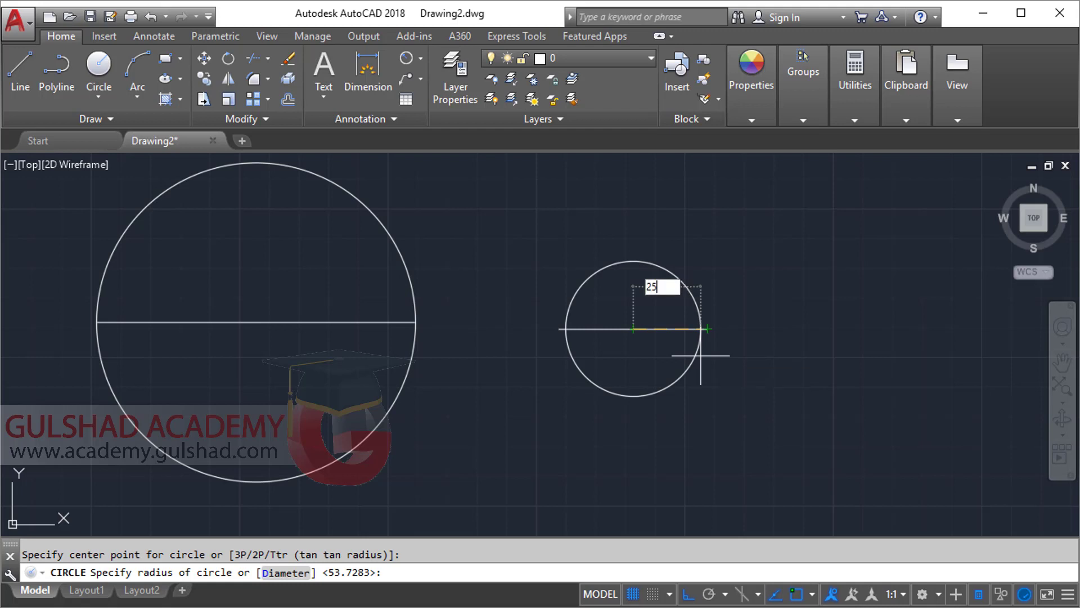
text(5)
key(Return)
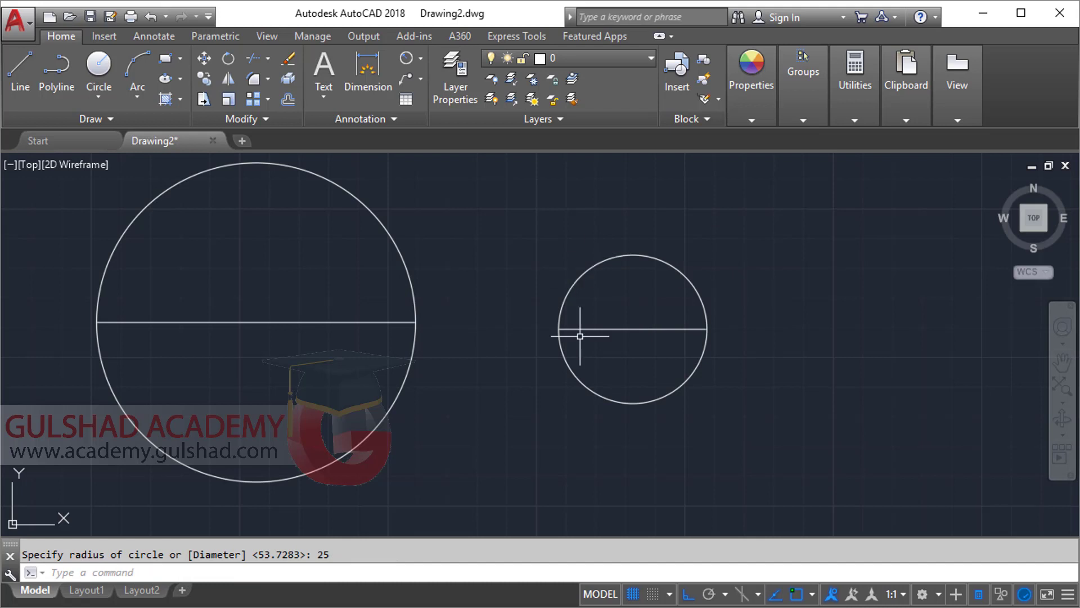
Step: Erase both circles and both horizontal lines from the drawing
click(767, 373)
click(326, 248)
key(Delete)
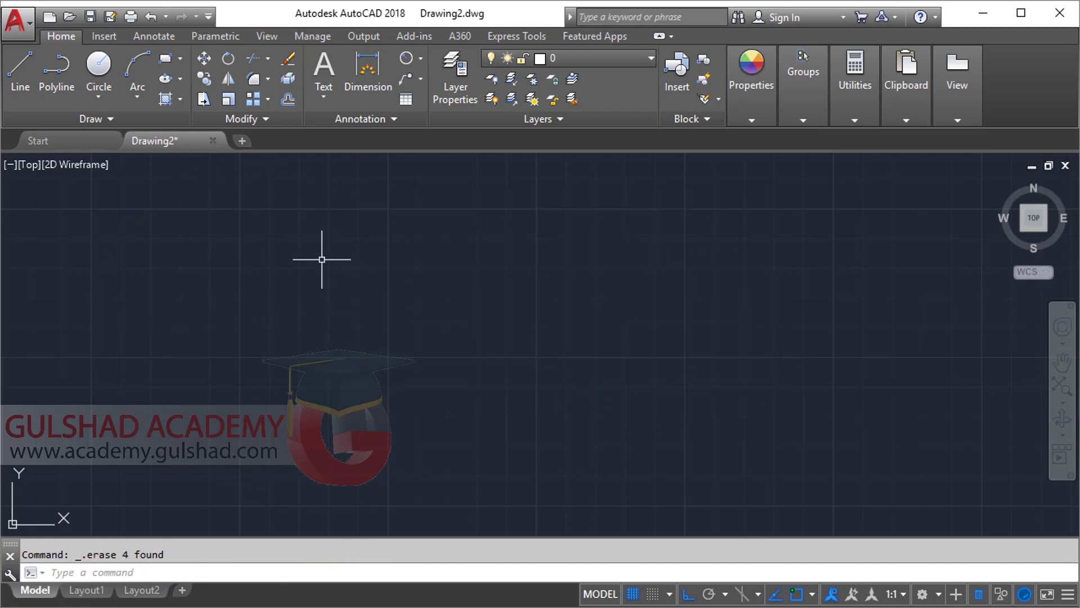
click(98, 97)
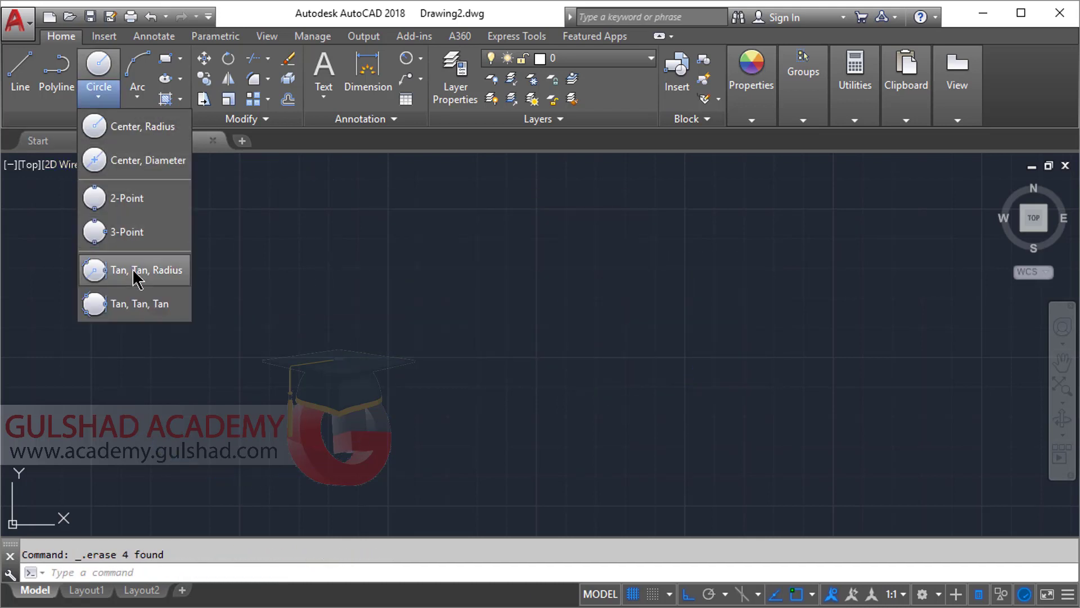
click(598, 345)
click(438, 283)
click(403, 357)
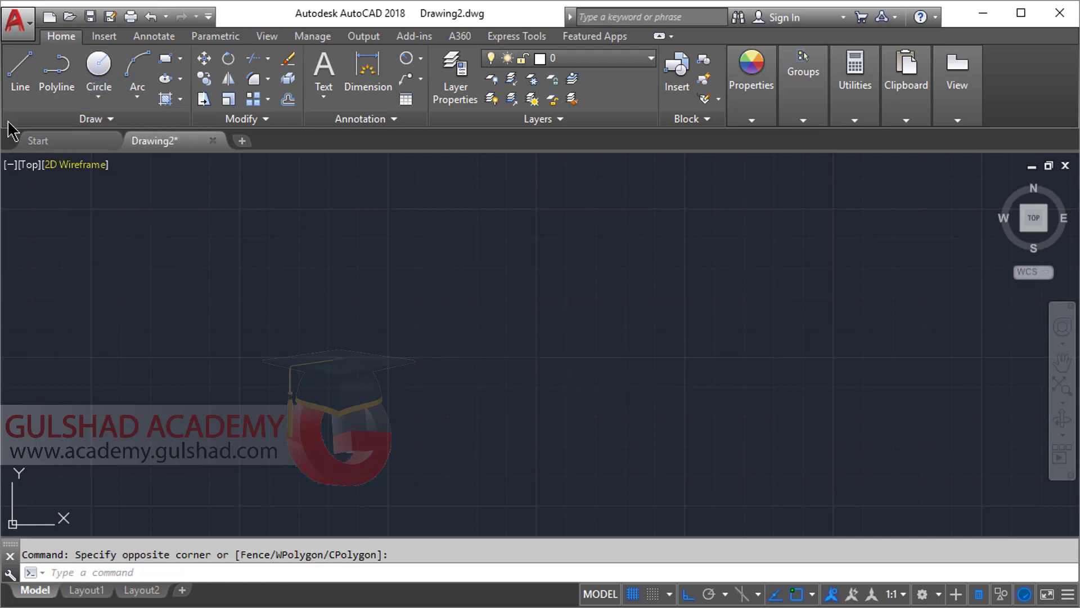
Step: Draw a closed triangle with Ortho off, its left side about 90 units and its base about 89 units long
click(16, 73)
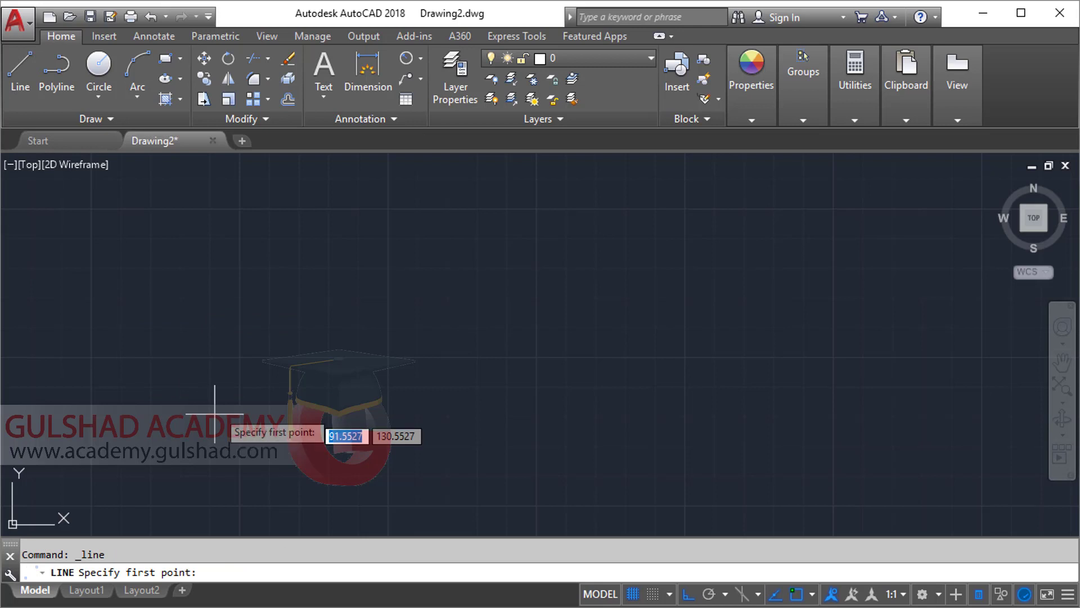
click(377, 187)
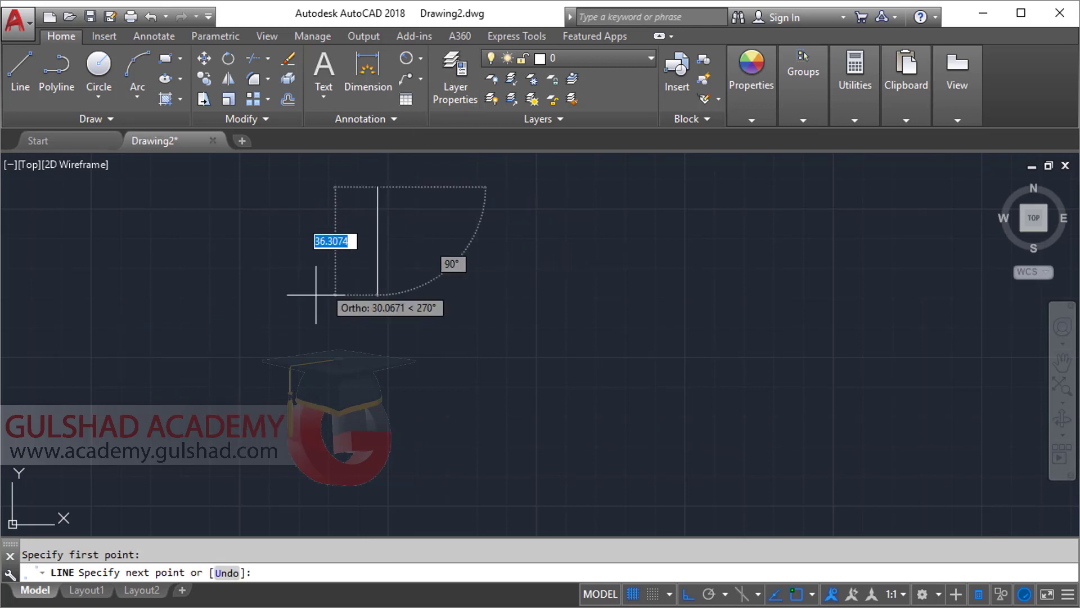
key(F8)
click(223, 405)
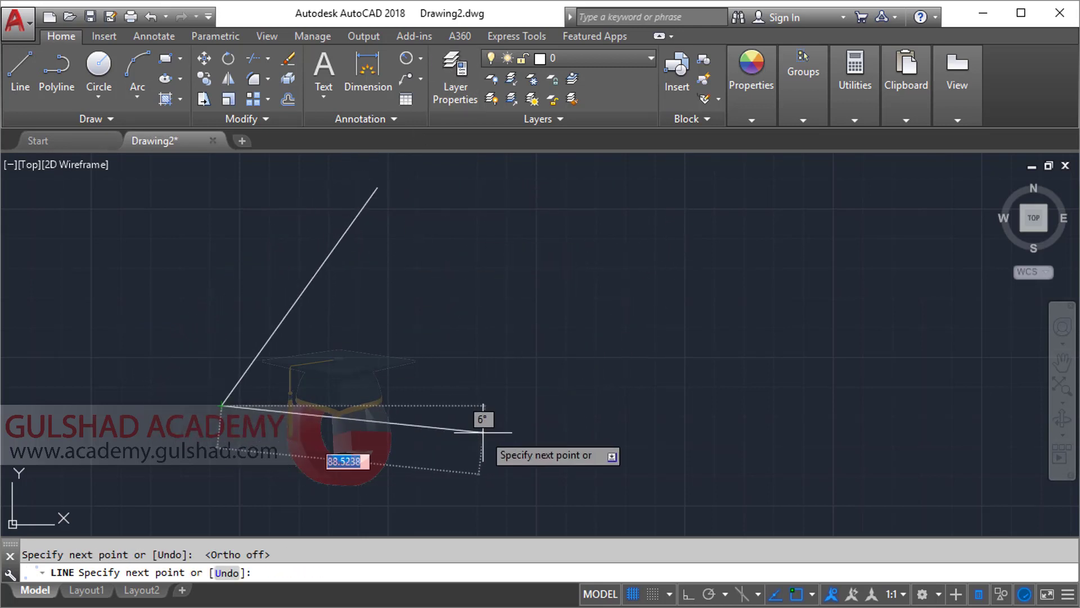
text(c)
key(Return)
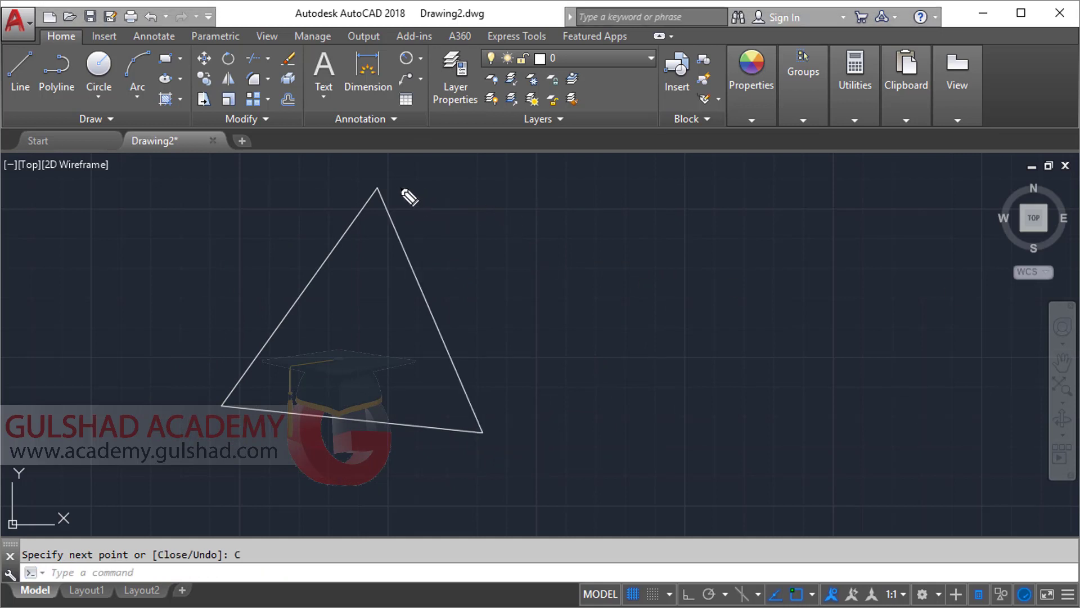
mouse_move(410, 197)
mouse_down()
mouse_move(287, 253)
mouse_move(366, 509)
mouse_move(363, 198)
mouse_up()
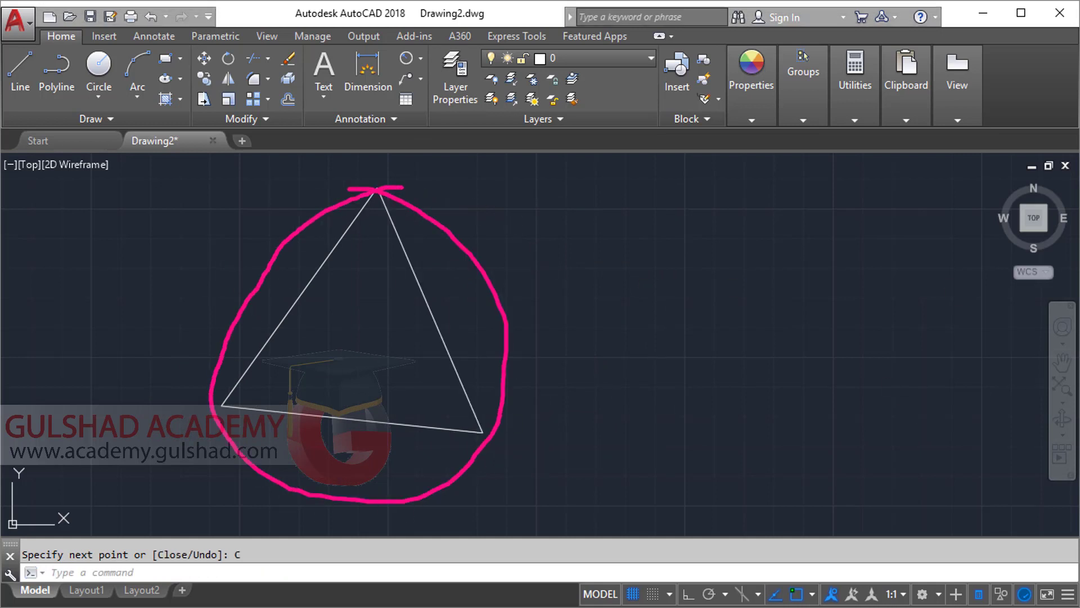
key(Escape)
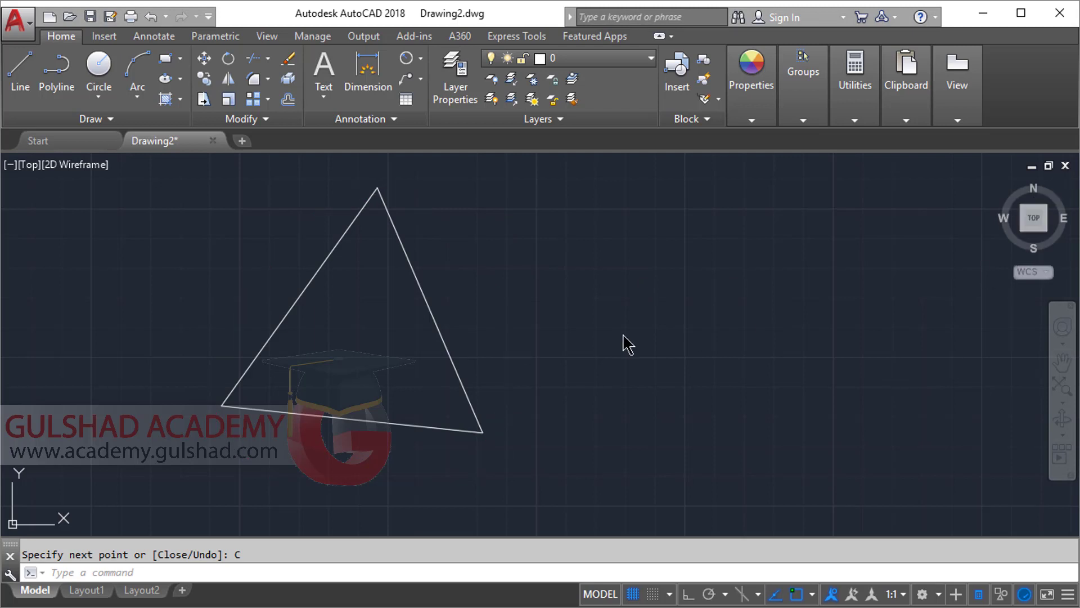
click(550, 295)
click(492, 355)
Step: Draw a 3-Point circle through the triangle's lower-left, top and lower-right vertices
scroll(396, 346, down, 2)
middle_drag(396, 347, 367, 333)
click(98, 97)
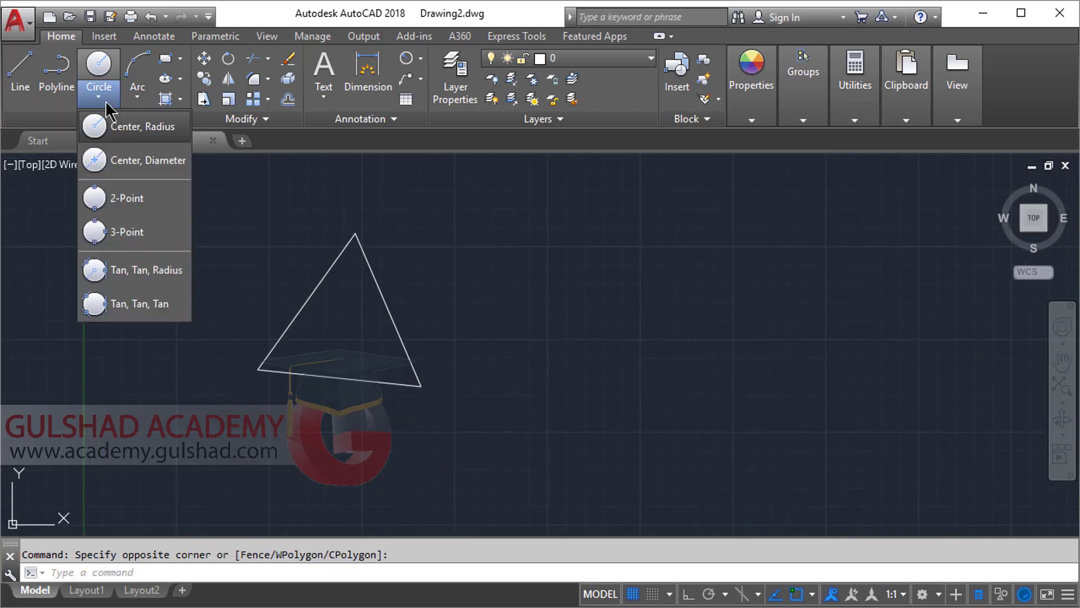
click(127, 232)
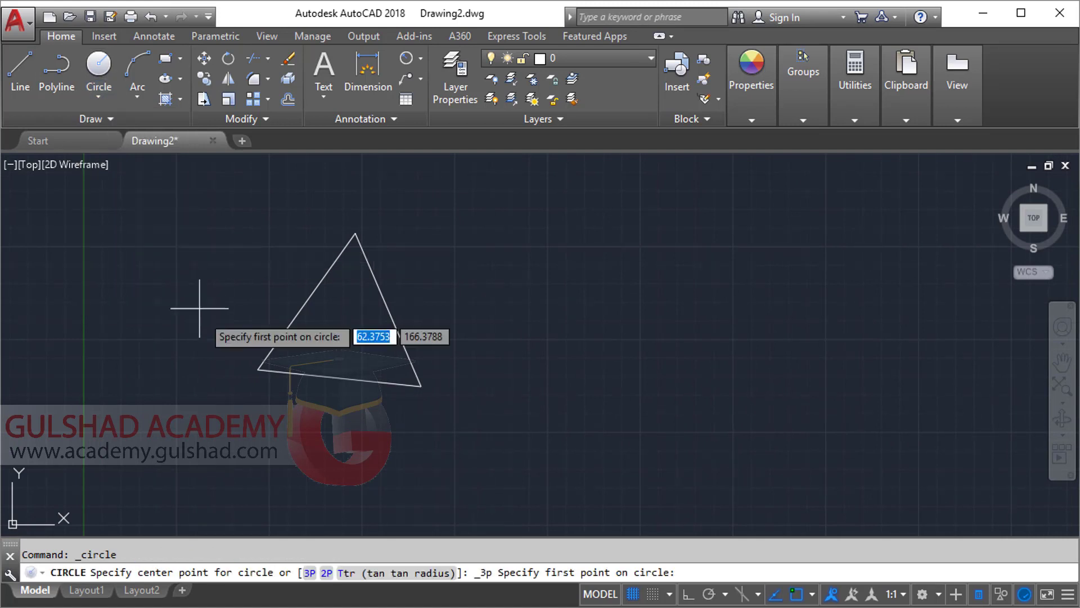
click(258, 370)
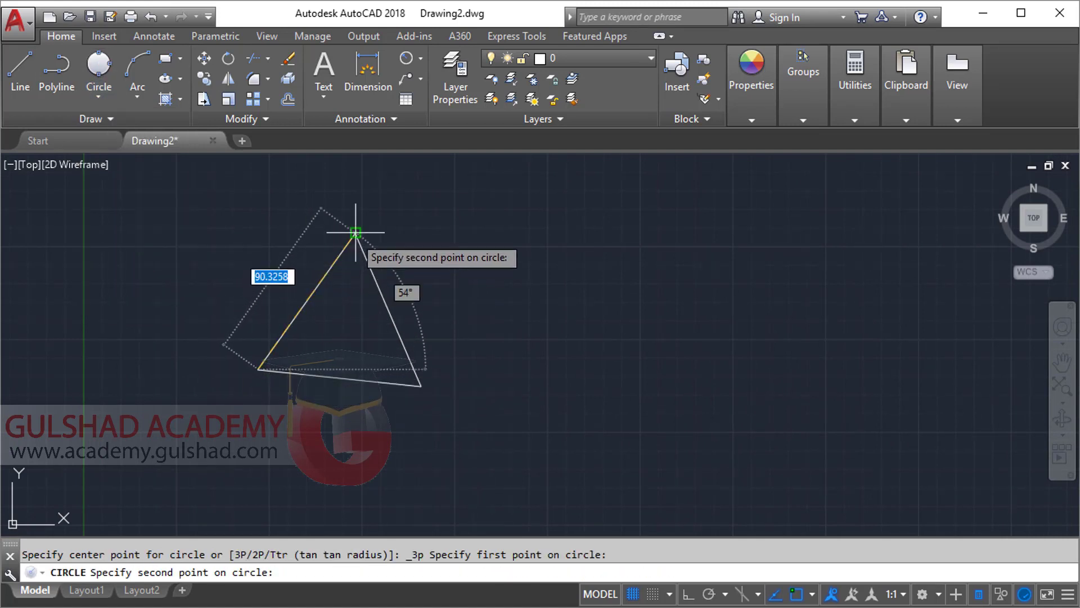
click(355, 234)
click(420, 385)
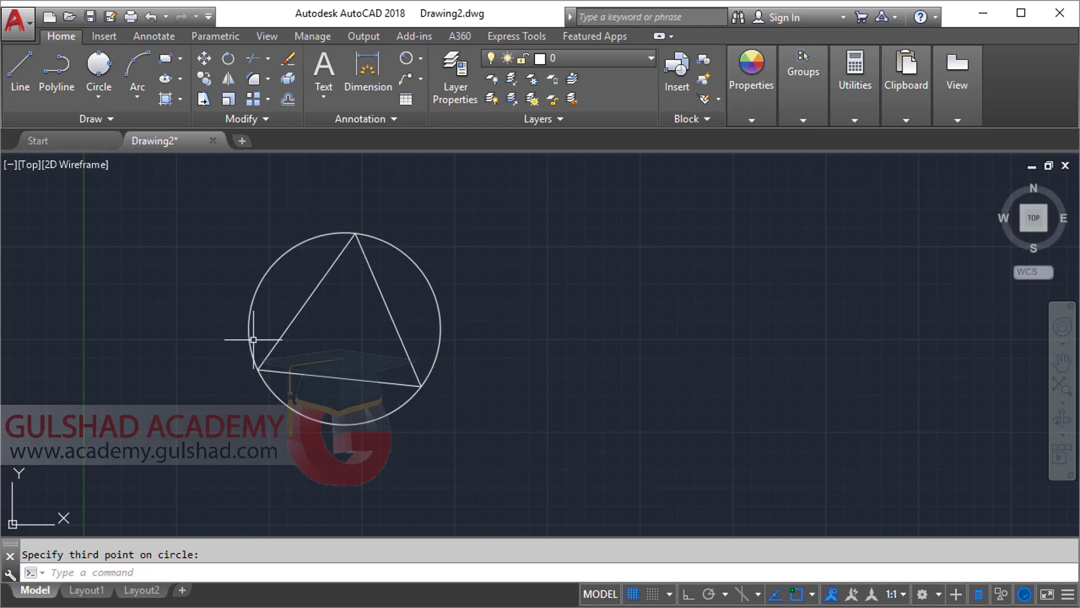
Step: Erase the triangle together with its surrounding circle
click(468, 427)
click(216, 227)
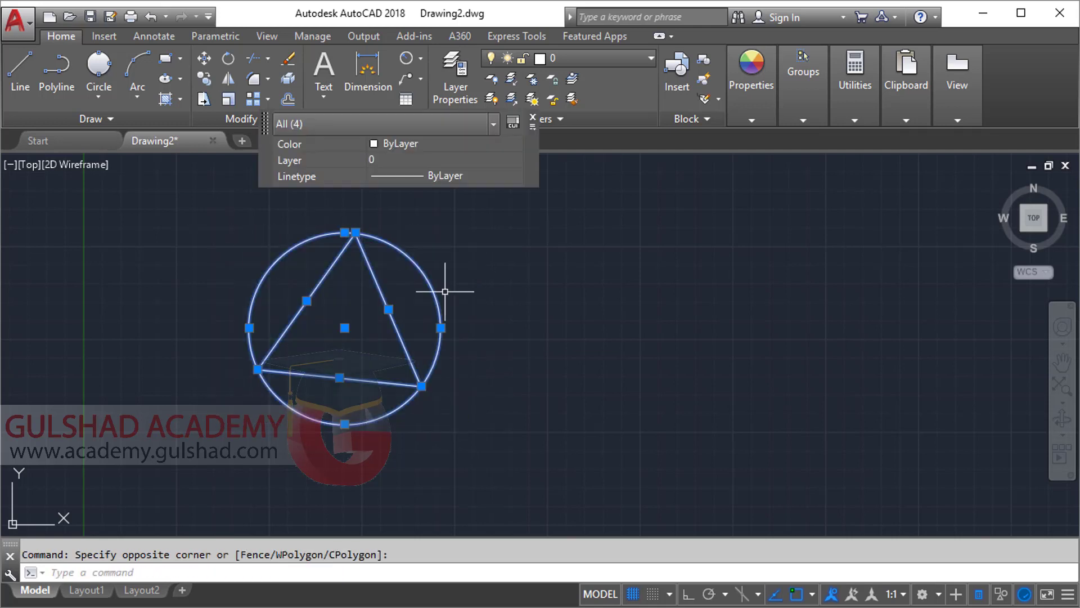
key(Delete)
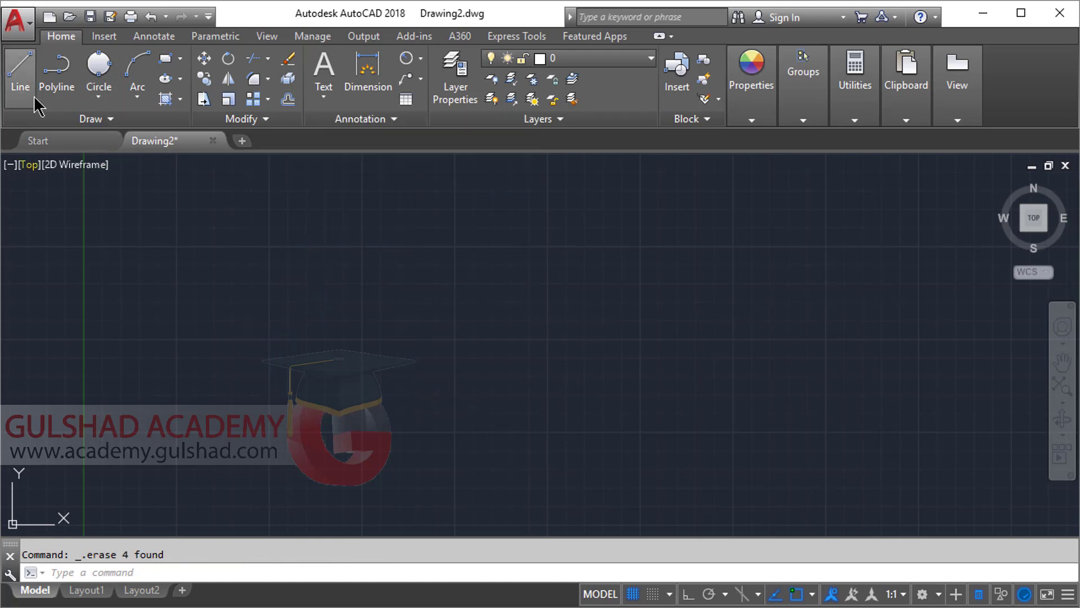
Step: Draw a 3-Point circle through three freely picked points in the empty drawing area
click(484, 269)
click(483, 269)
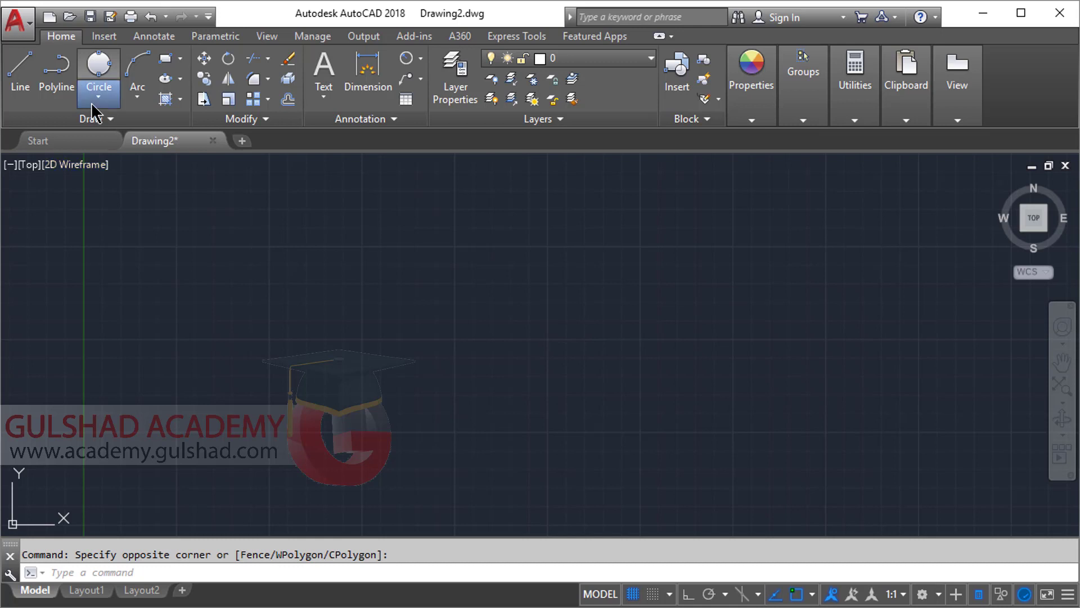
click(93, 101)
click(128, 236)
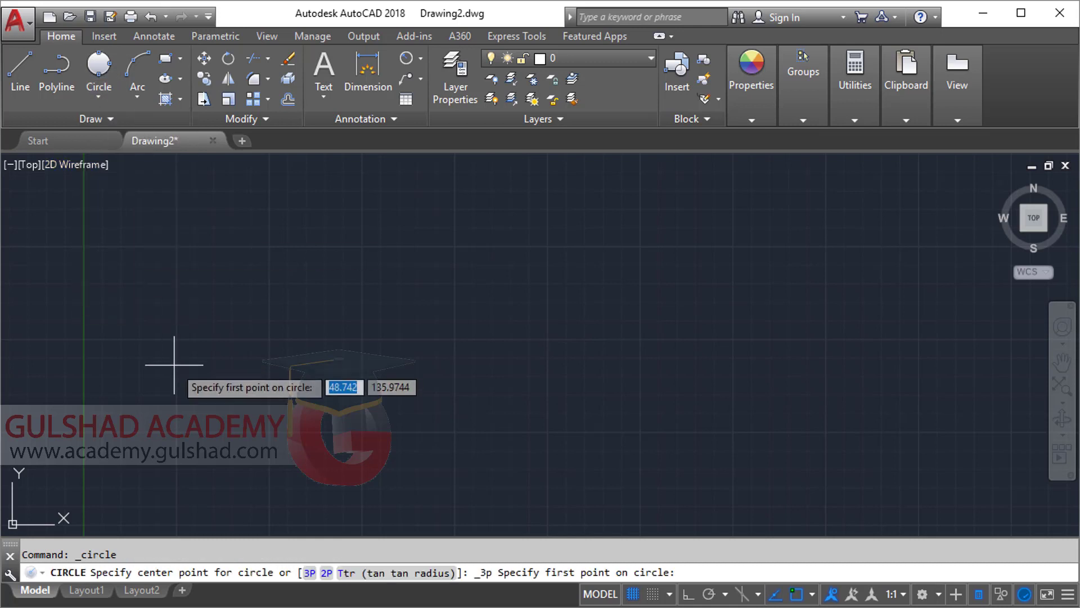
click(363, 378)
click(312, 260)
click(361, 392)
Step: Erase the freely placed 3-Point circle
click(446, 411)
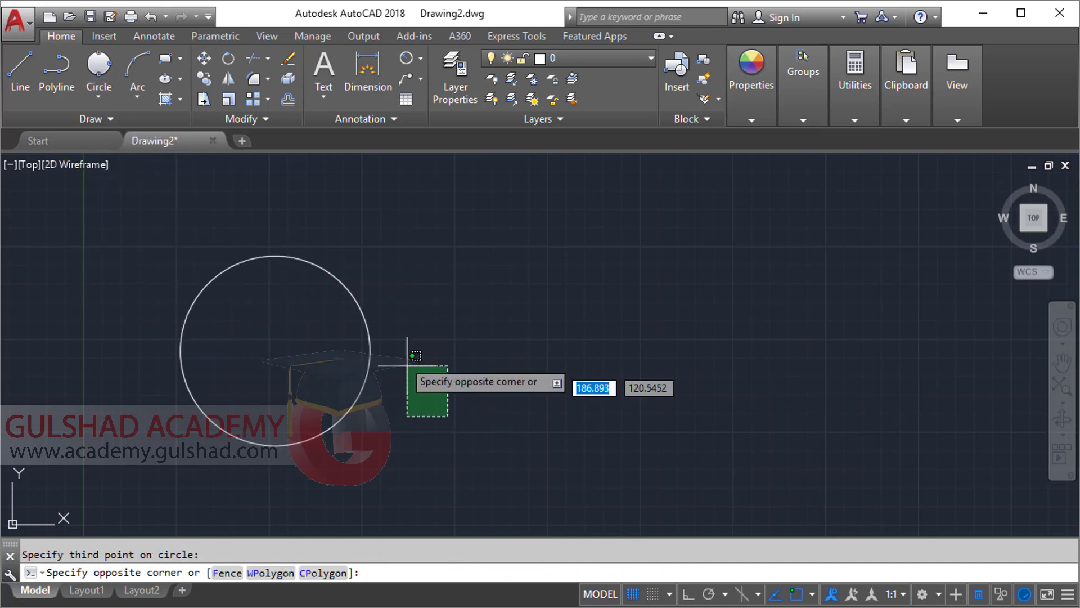
click(353, 292)
key(Delete)
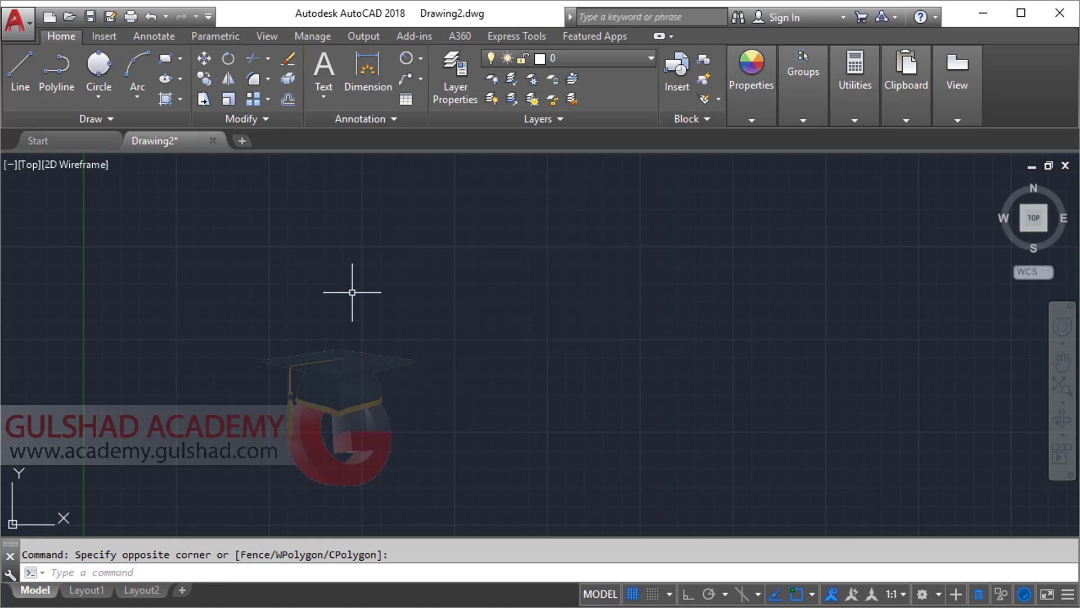
Step: Draw three separate short slanted lines, at upper left, lower left and right, with their inner ends around an open area
click(22, 78)
click(297, 239)
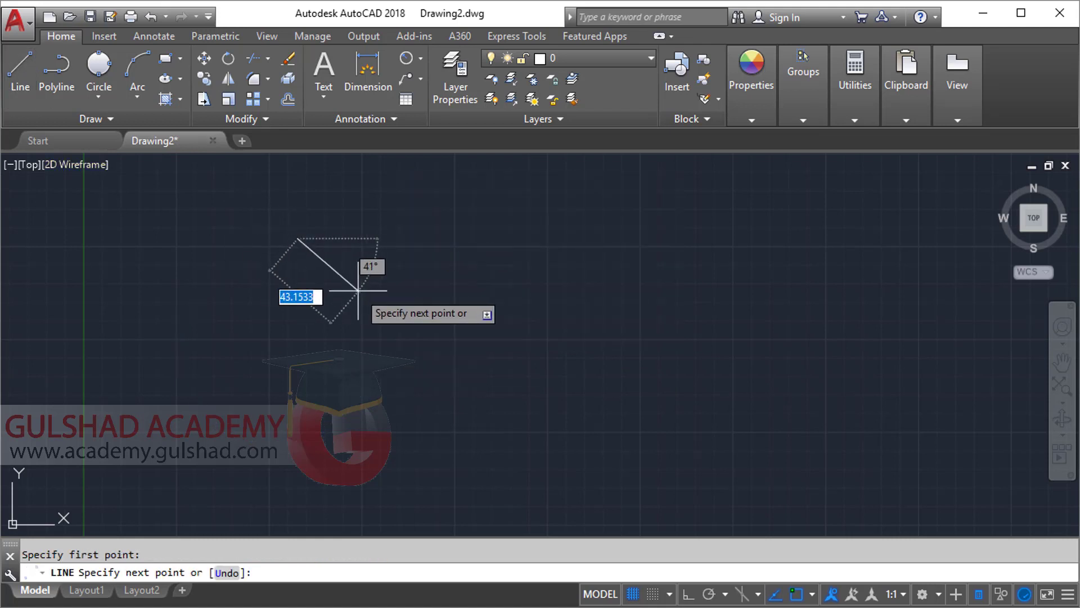
click(368, 283)
key(Escape)
key(Return)
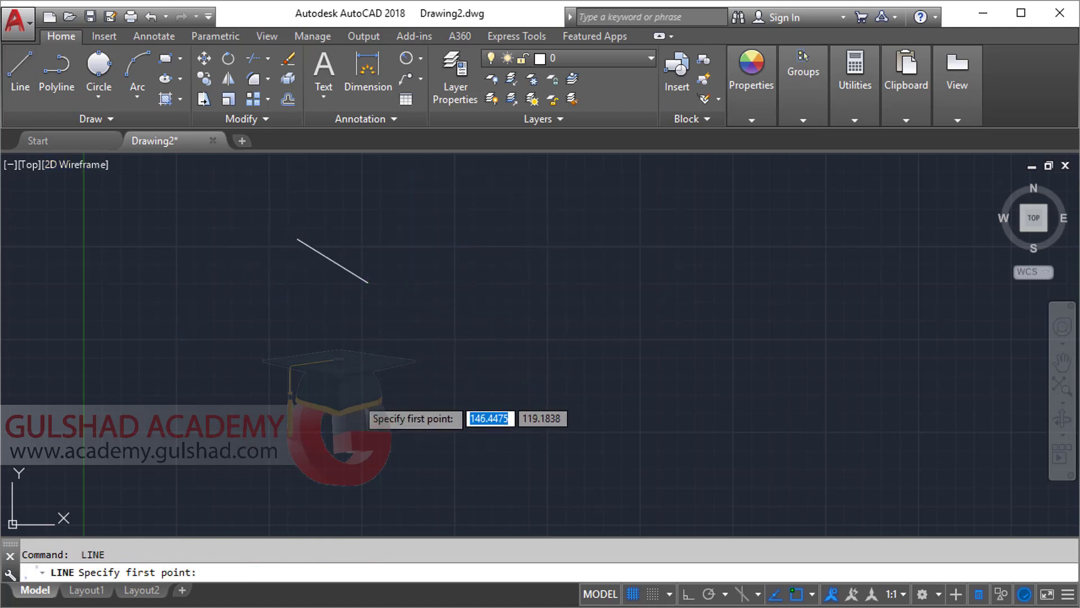
click(355, 398)
click(319, 447)
key(Return)
key(Return)
click(459, 373)
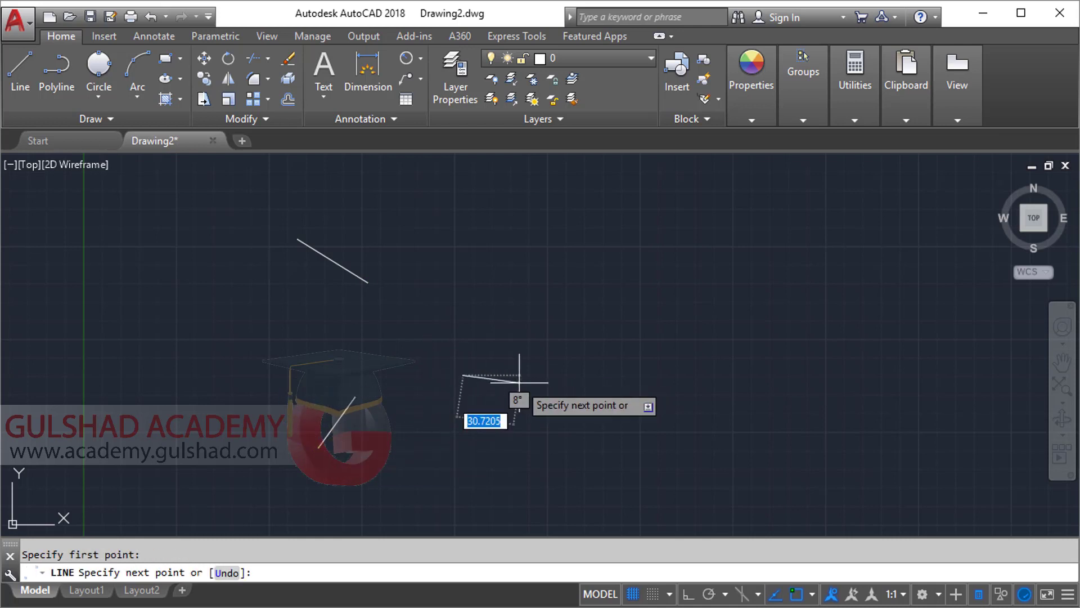
click(522, 381)
key(Escape)
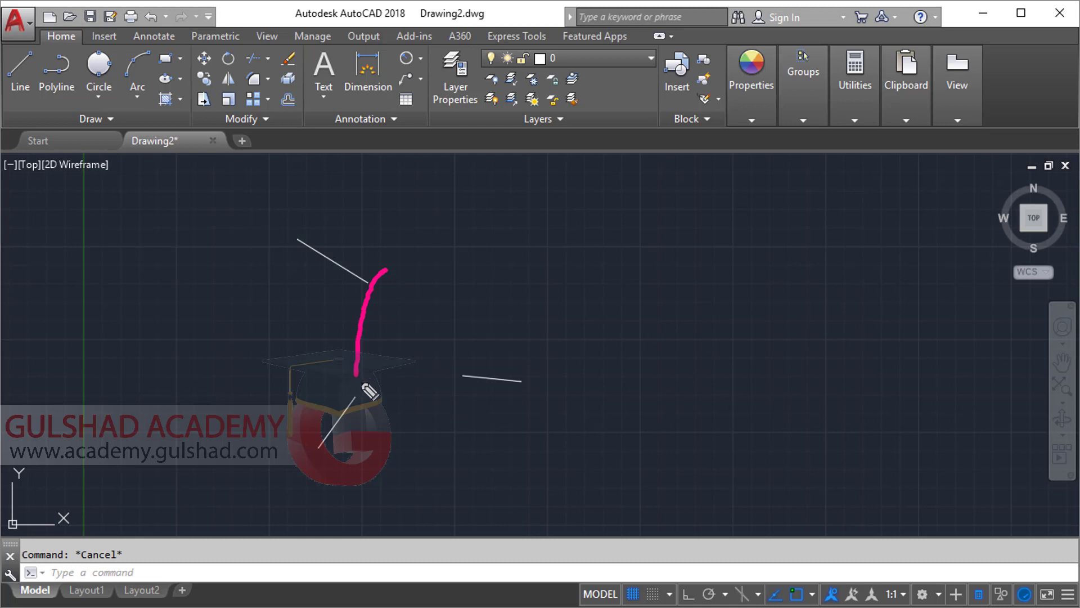
mouse_move(367, 388)
mouse_down()
mouse_move(481, 344)
mouse_move(479, 370)
mouse_up()
key(Escape)
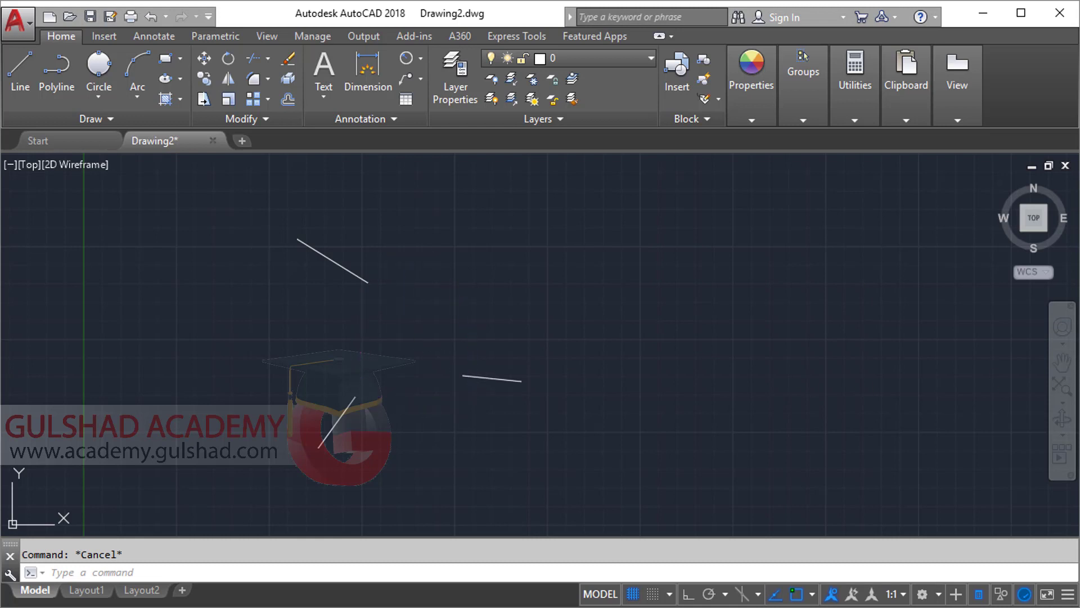
Step: Draw a 3-Point circle through the inner endpoints of the upper-left, lower-left and right slanted lines
click(98, 96)
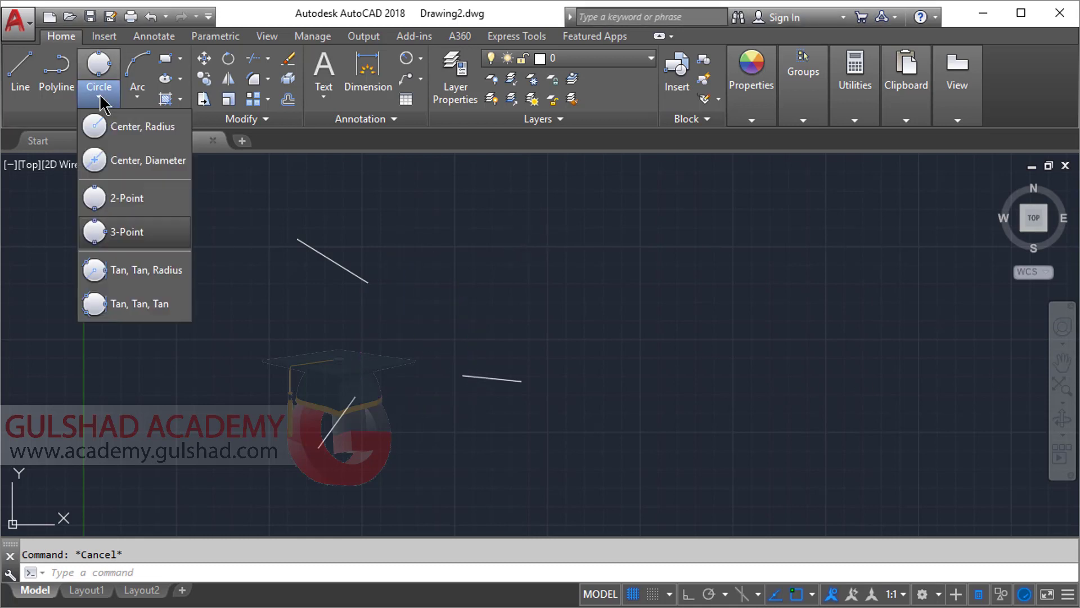
click(140, 232)
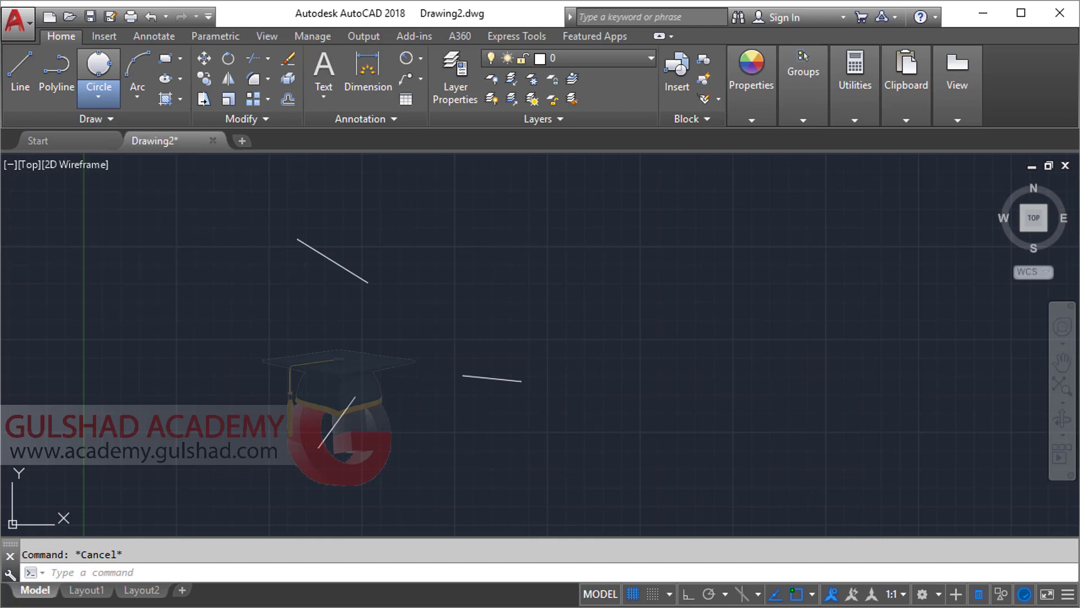
click(368, 282)
click(356, 397)
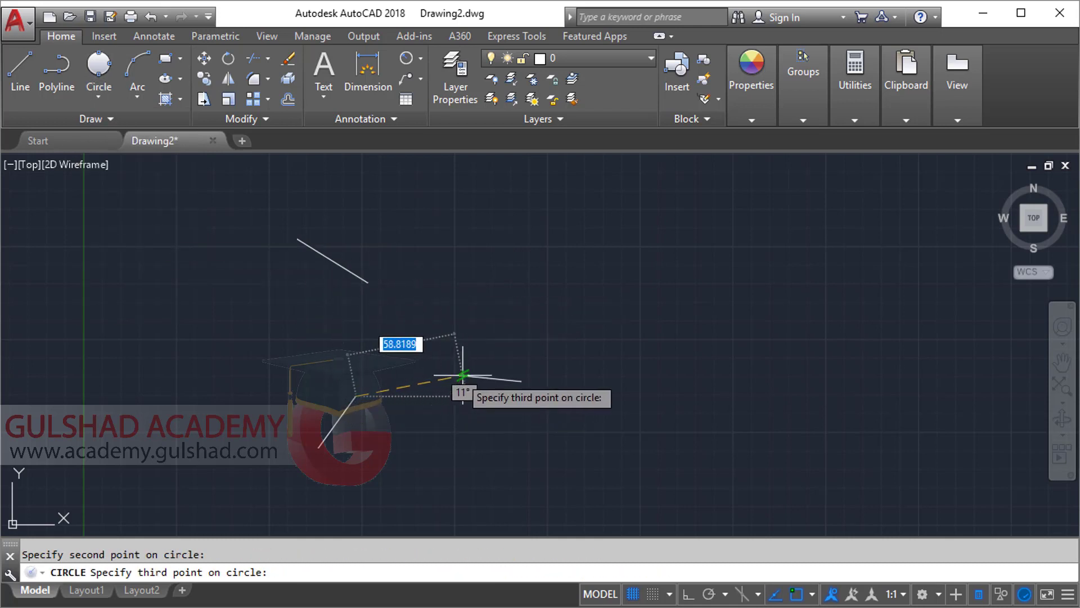
click(464, 375)
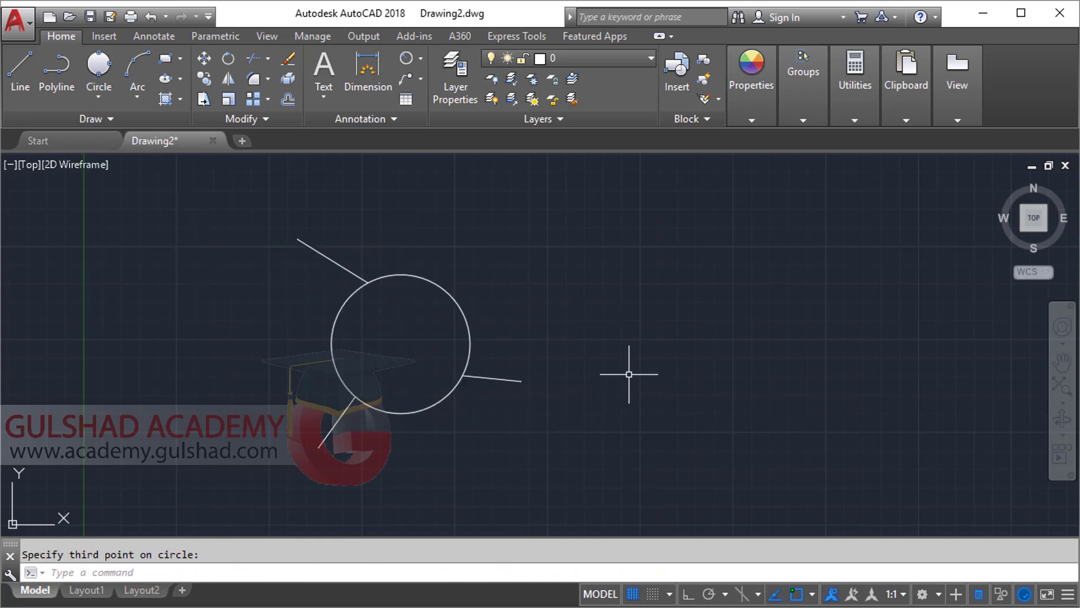
Step: Erase the three slanted lines and the circle connecting them
click(609, 451)
click(332, 249)
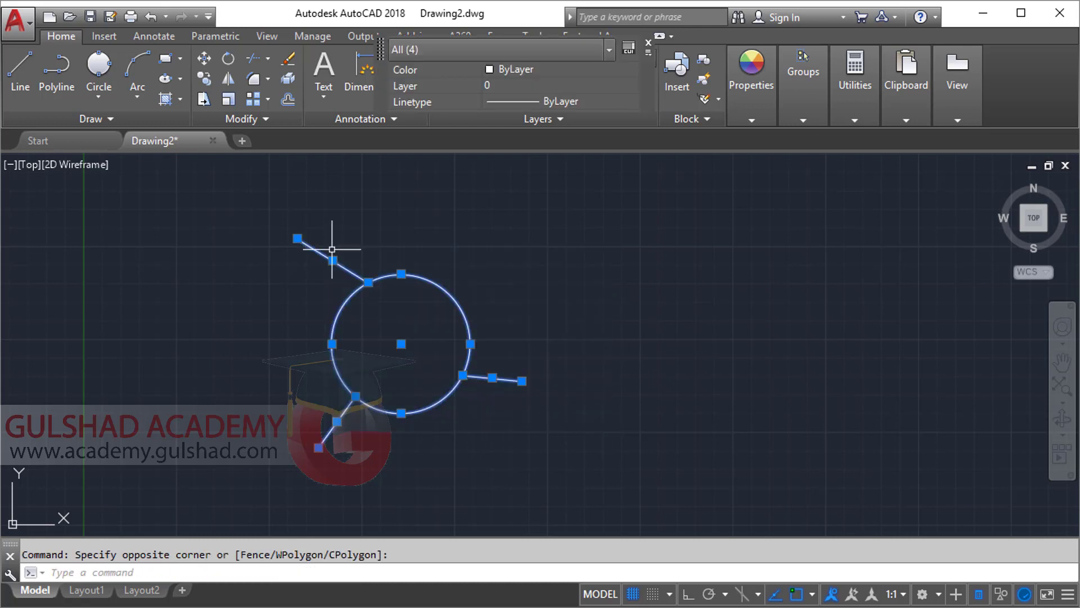
key(Delete)
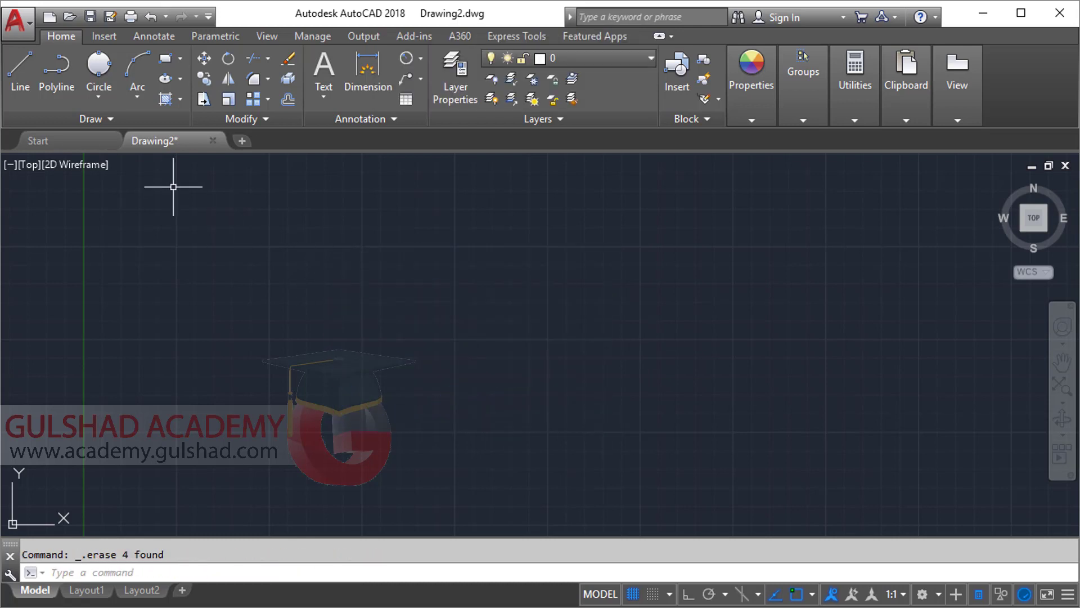
click(102, 99)
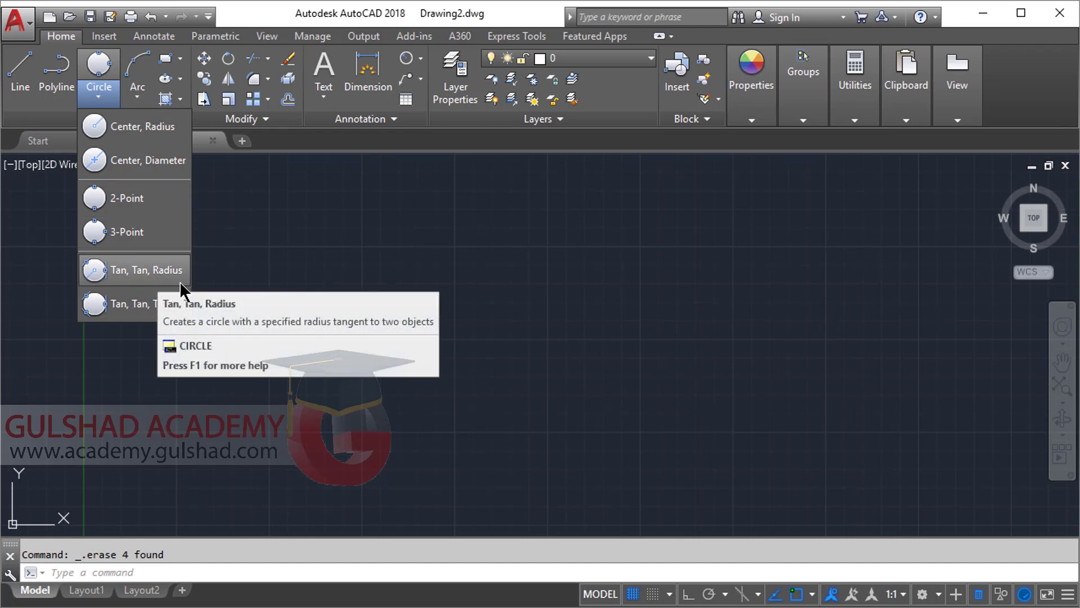
click(563, 256)
click(509, 289)
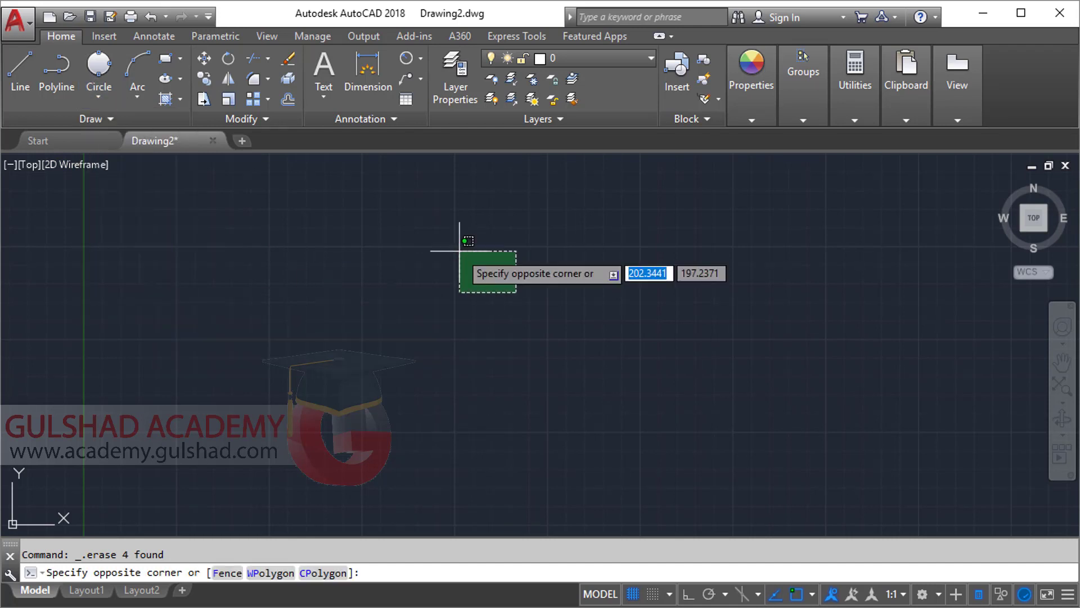
Step: Draw two connected slanted lines that meet at a vertex on the left and form an angle open to the right
click(16, 90)
click(462, 194)
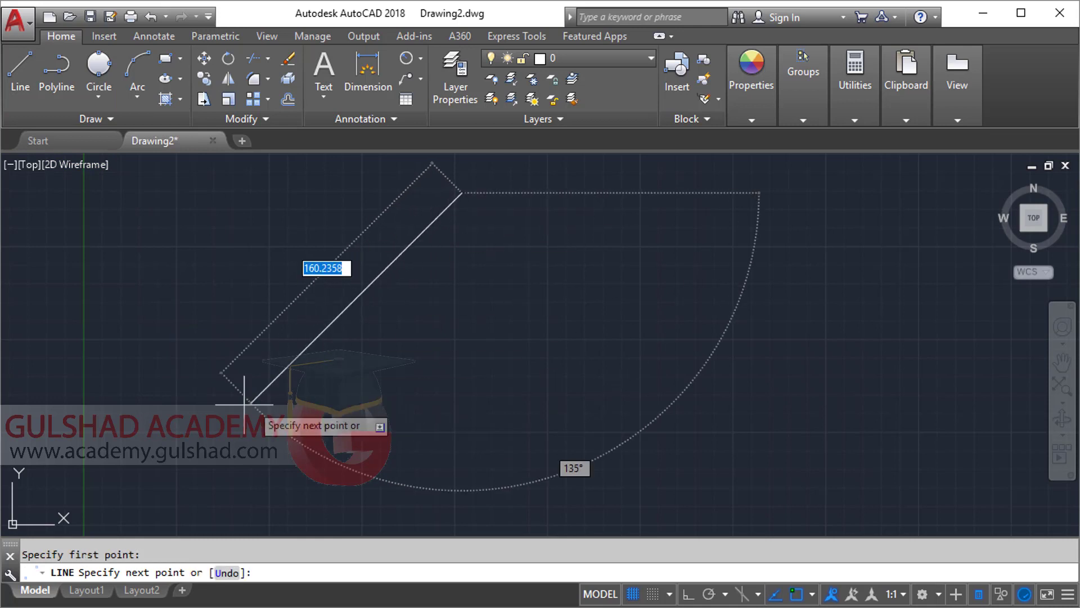
click(216, 337)
click(554, 421)
key(Escape)
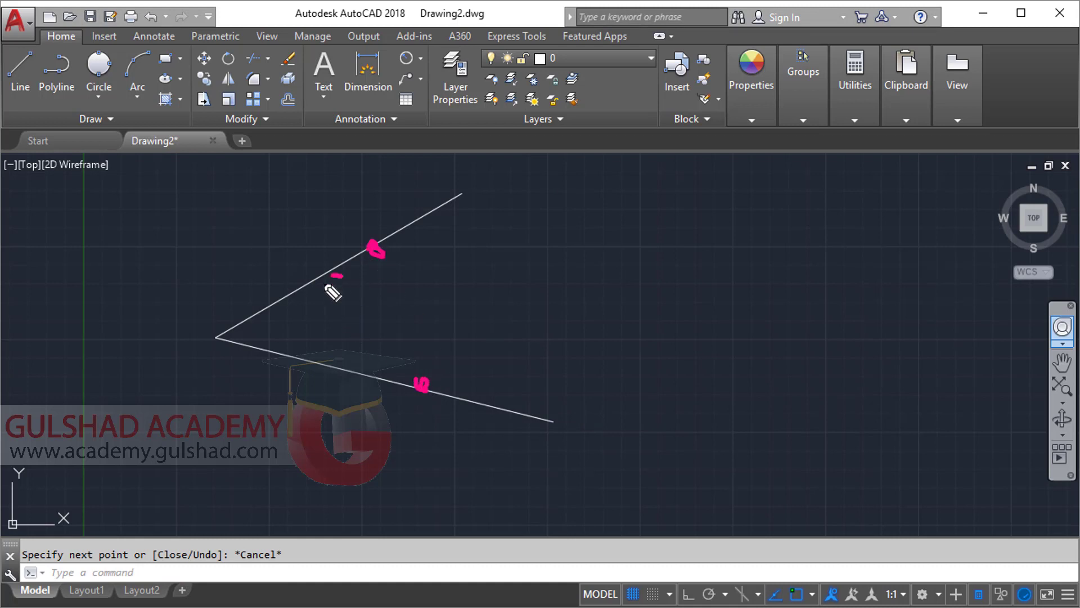
drag(378, 360, 337, 271)
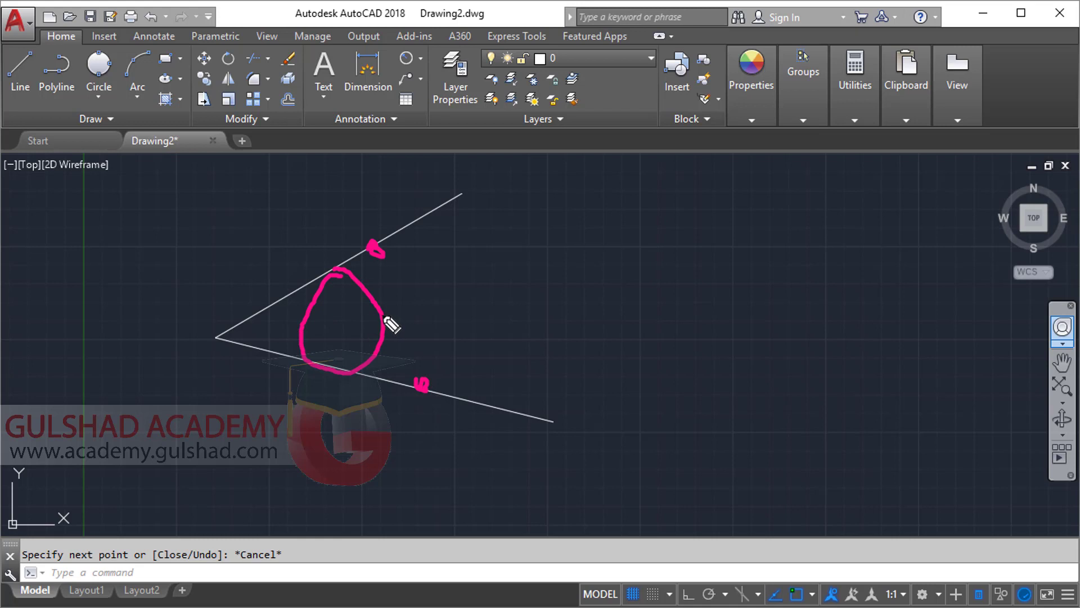
drag(384, 312, 462, 272)
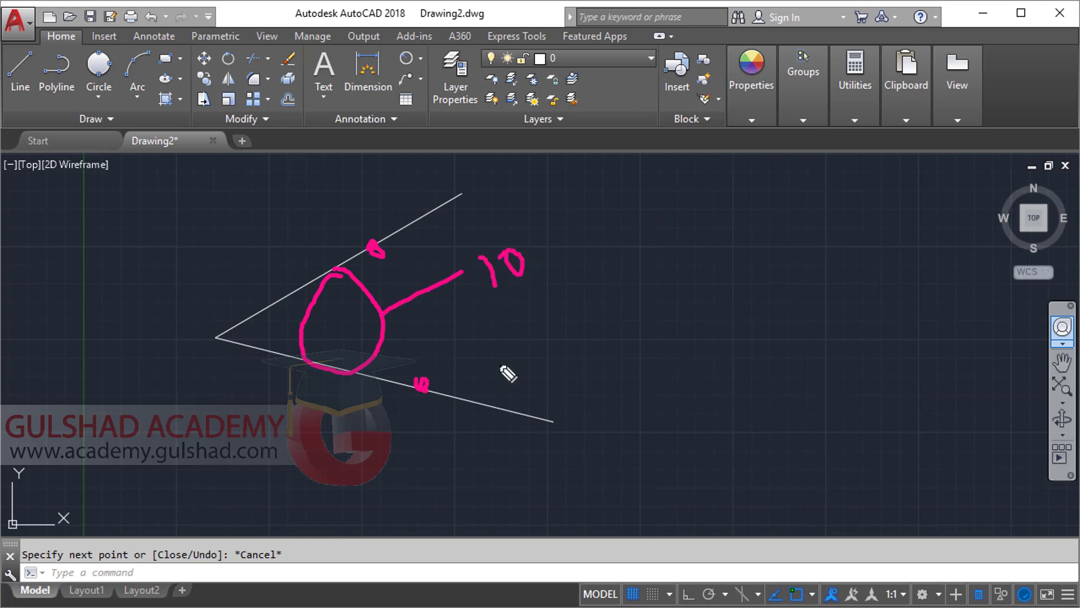
key(Escape)
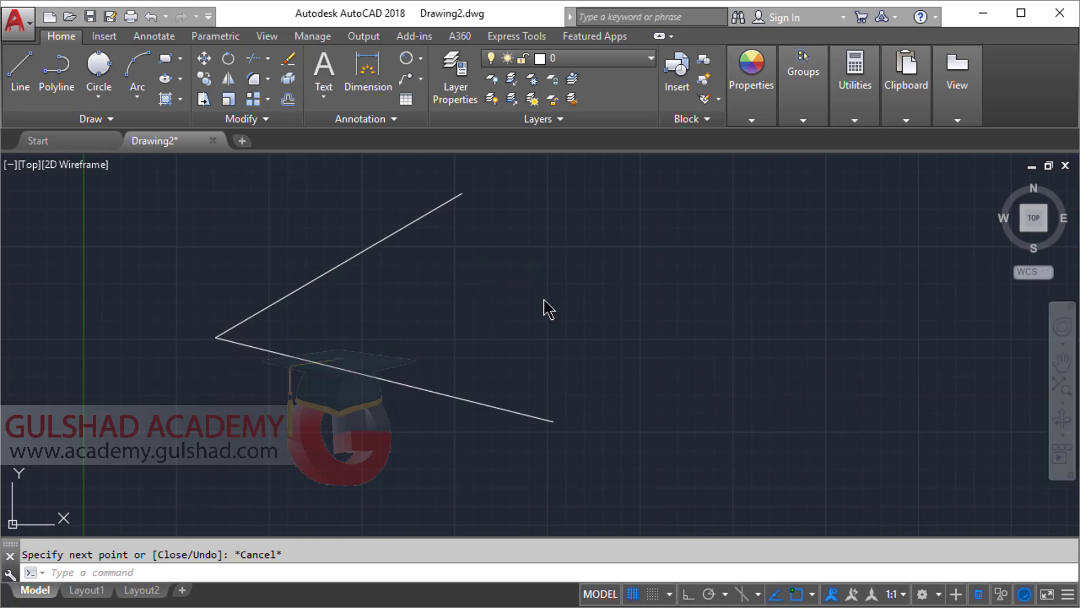
Step: Draw a Tan, Tan, Radius circle tangent to the upper and lower lines of the angle with a radius of 20
click(96, 99)
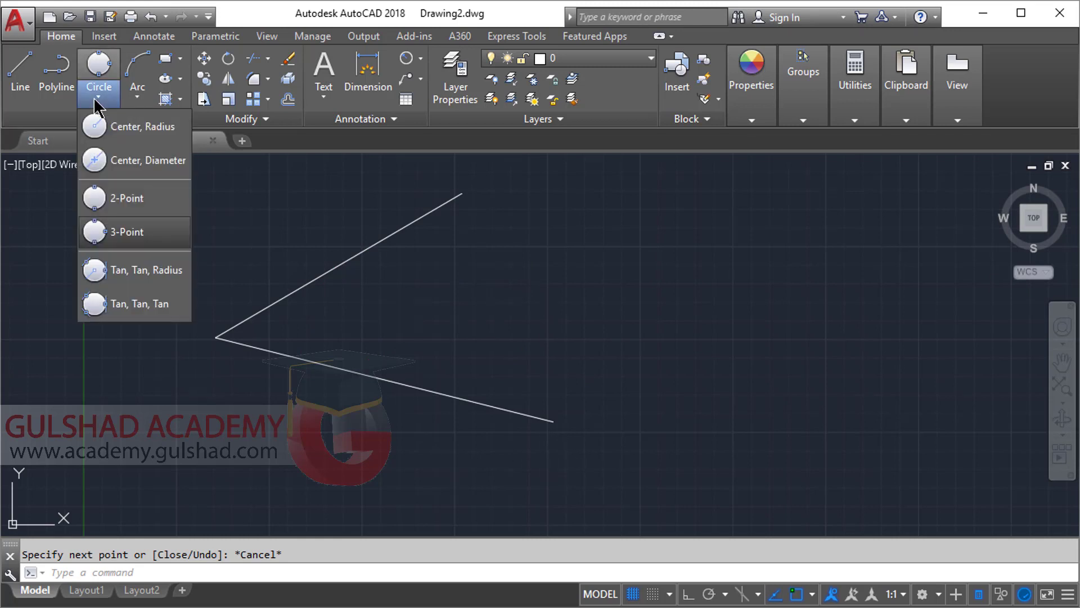
click(140, 274)
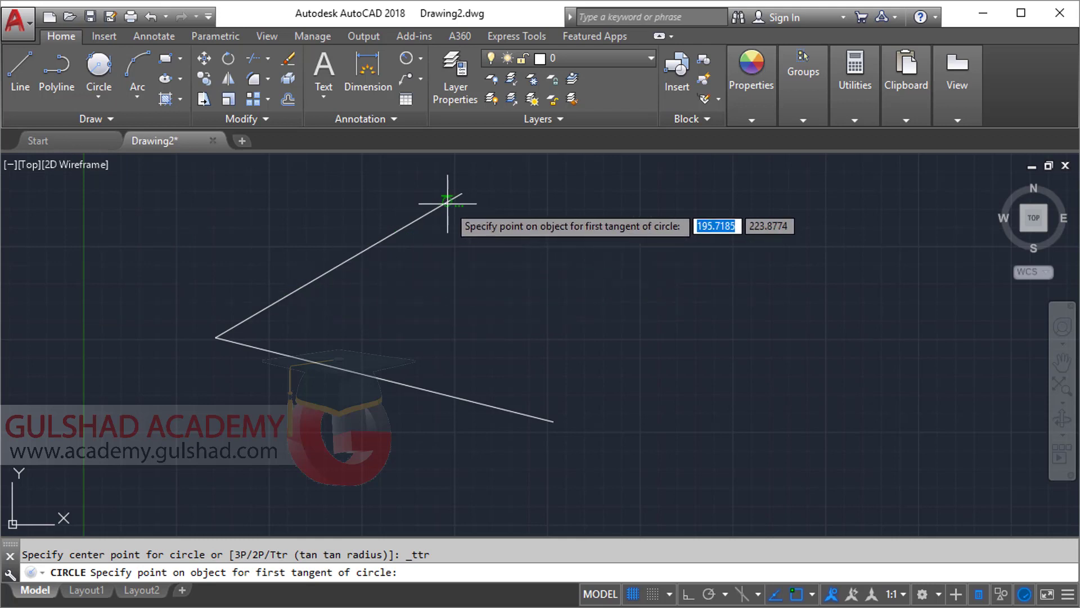
click(417, 223)
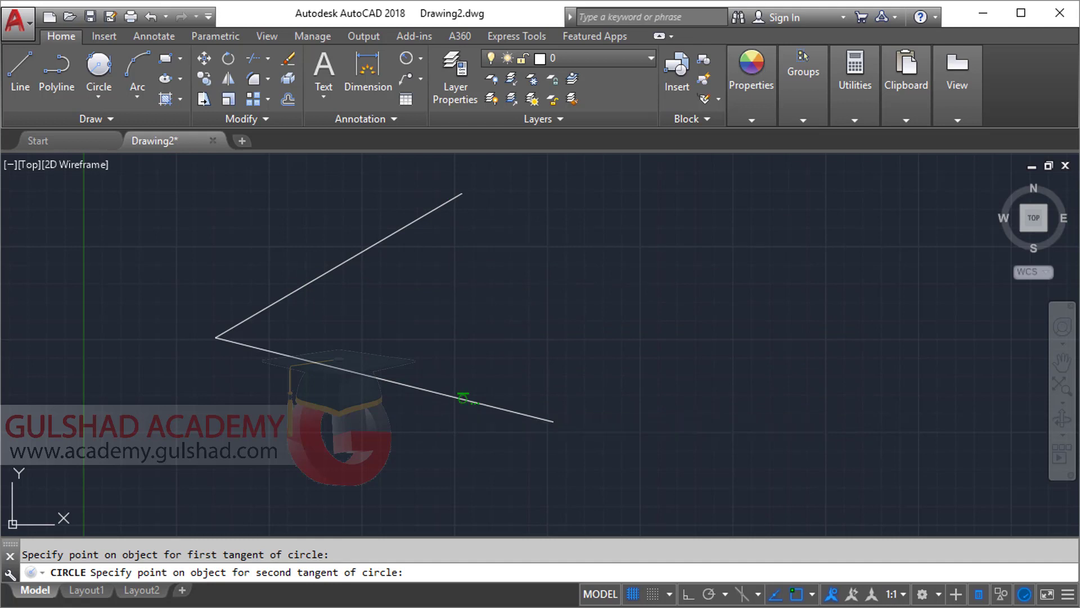
click(462, 396)
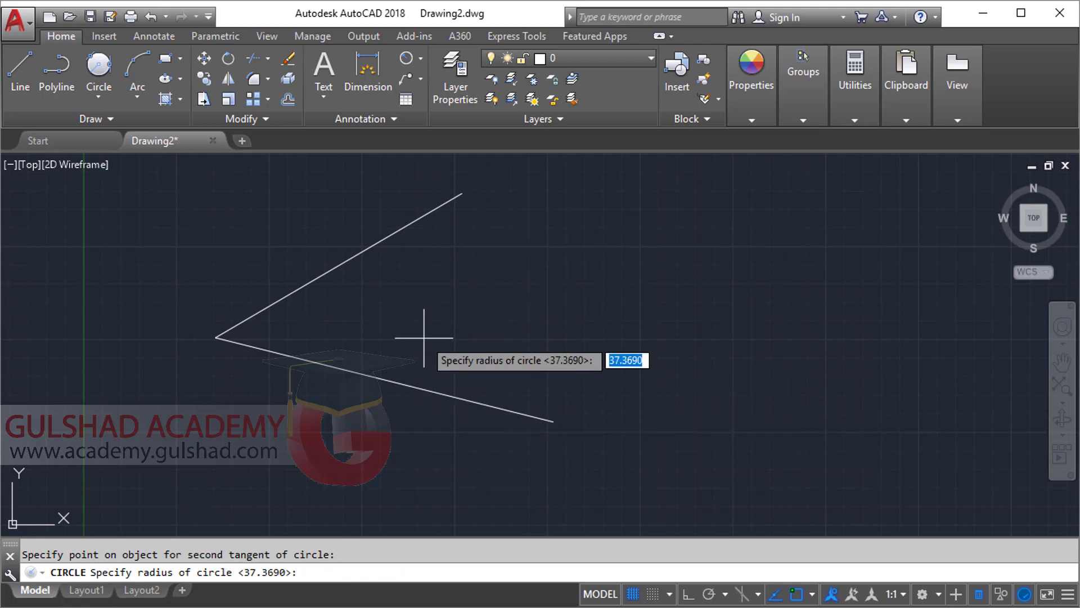
key(Return)
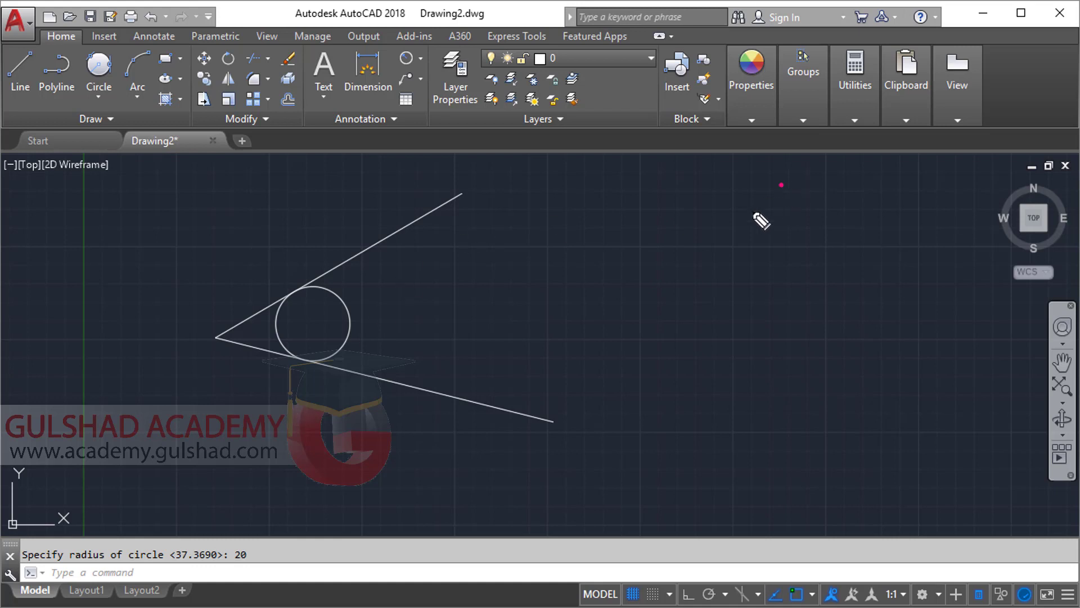
mouse_move(781, 184)
mouse_down()
mouse_move(623, 327)
mouse_move(899, 336)
mouse_up()
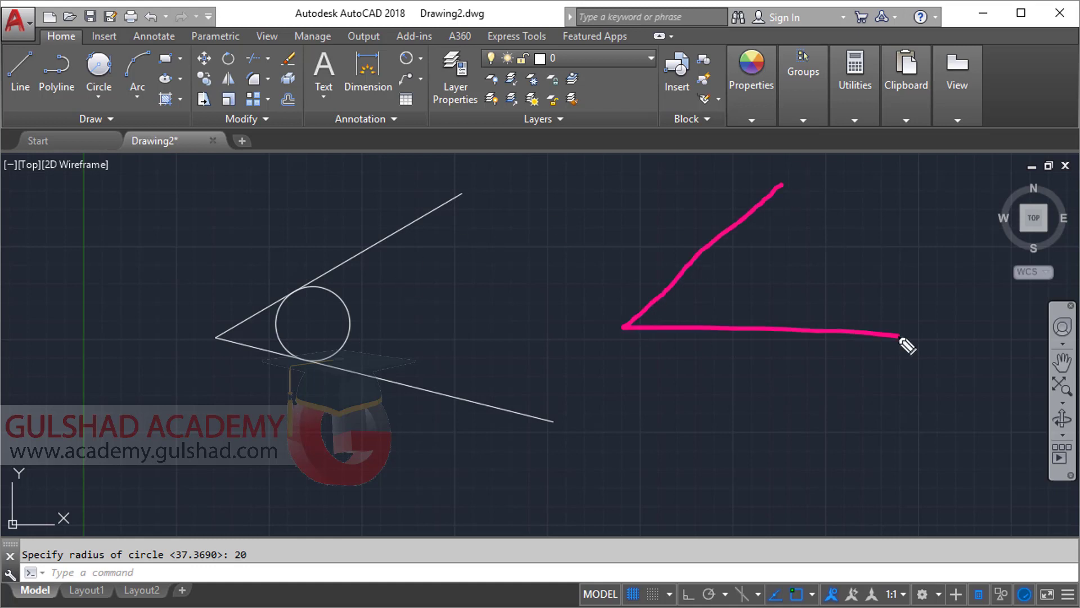
drag(752, 212, 761, 208)
drag(823, 336, 835, 338)
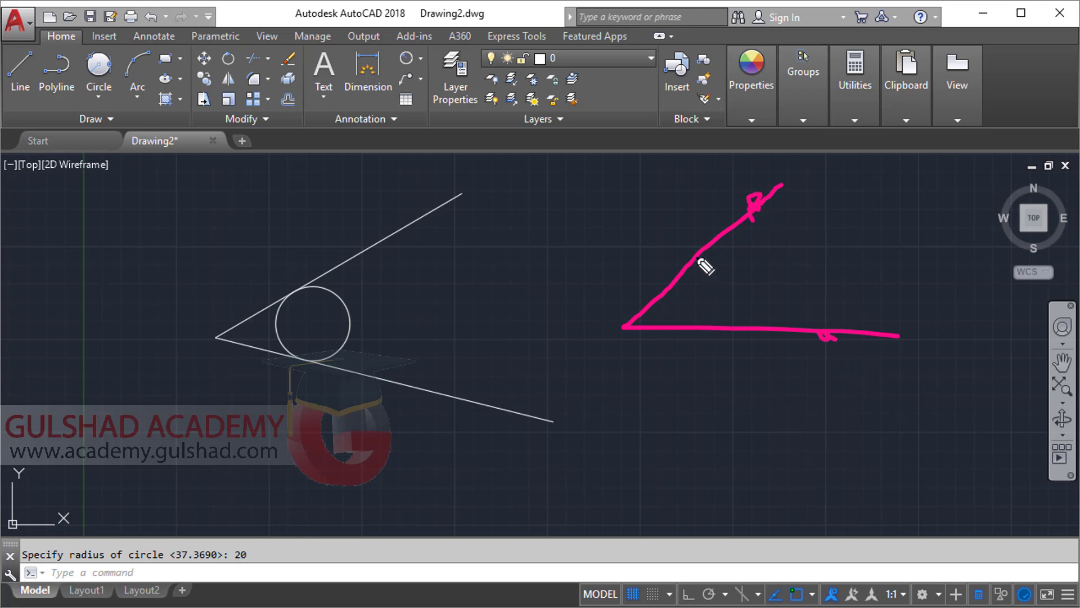
mouse_move(960, 37)
mouse_down()
mouse_move(819, 217)
mouse_move(1001, 265)
mouse_move(928, 37)
mouse_move(924, 50)
mouse_up()
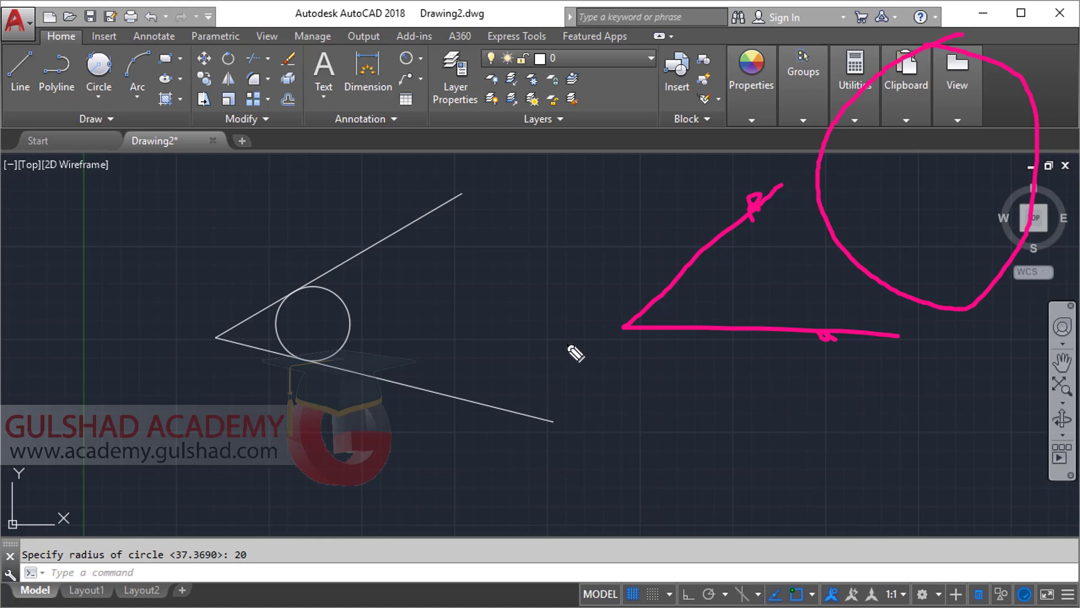
mouse_move(794, 420)
mouse_down()
mouse_move(701, 489)
mouse_move(790, 438)
mouse_up()
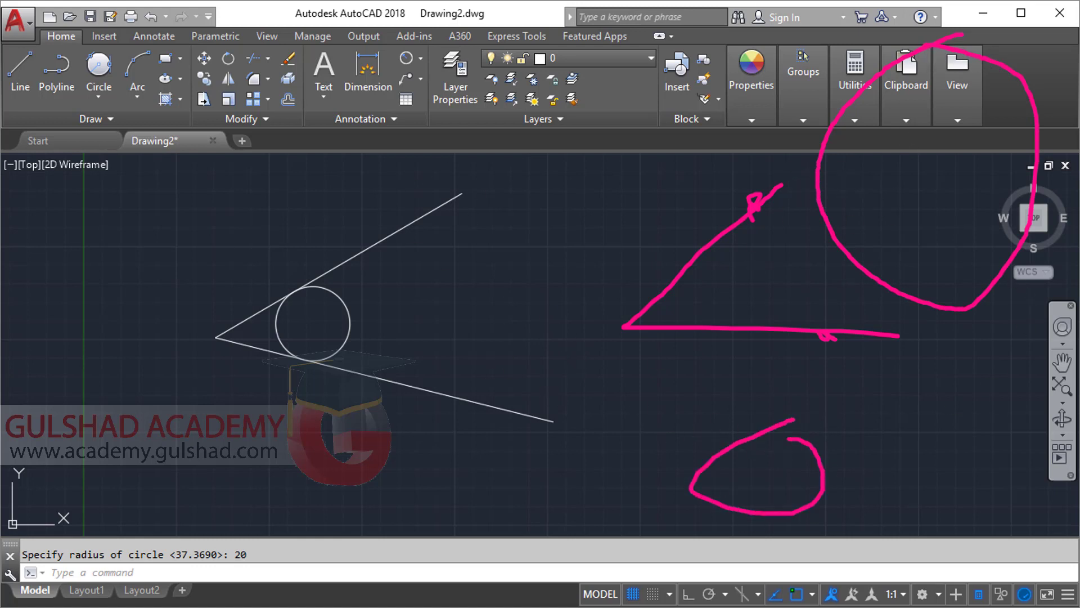
key(Escape)
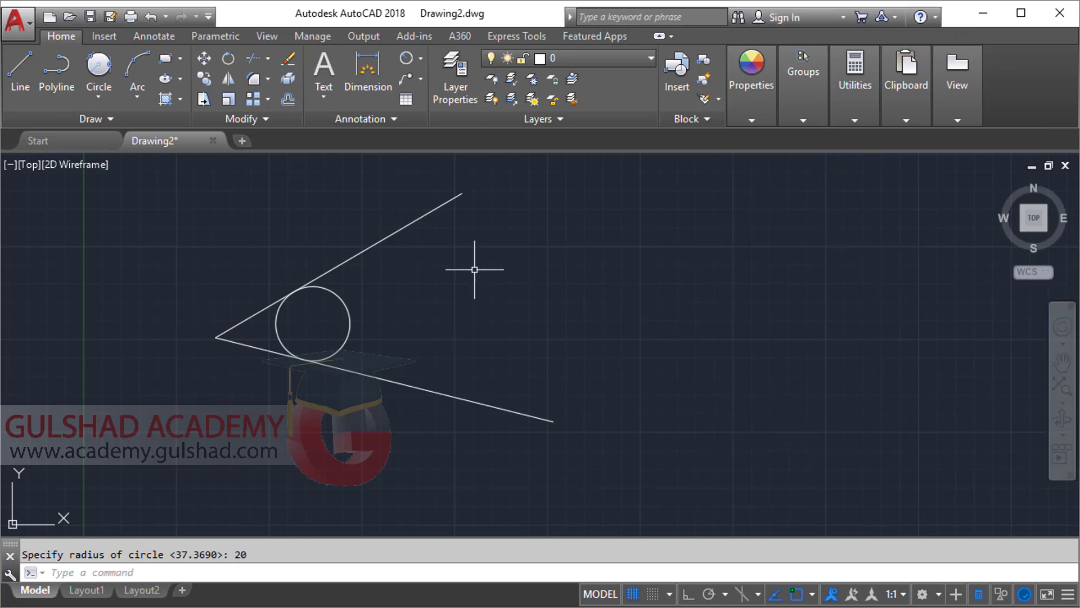
click(420, 290)
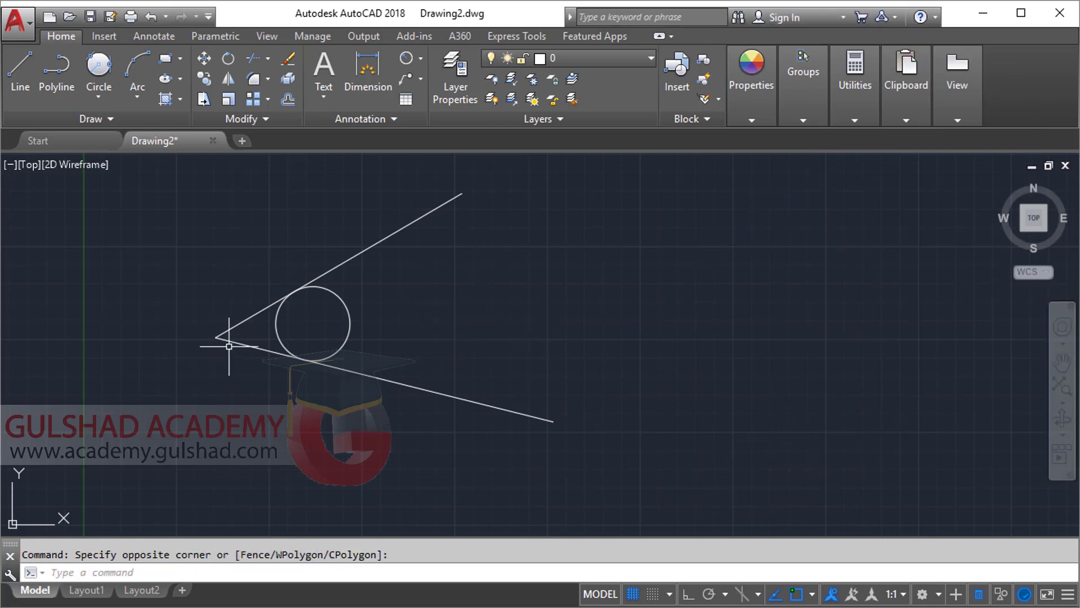
scroll(315, 333, down, 2)
click(339, 318)
scroll(312, 311, up, 3)
key(Escape)
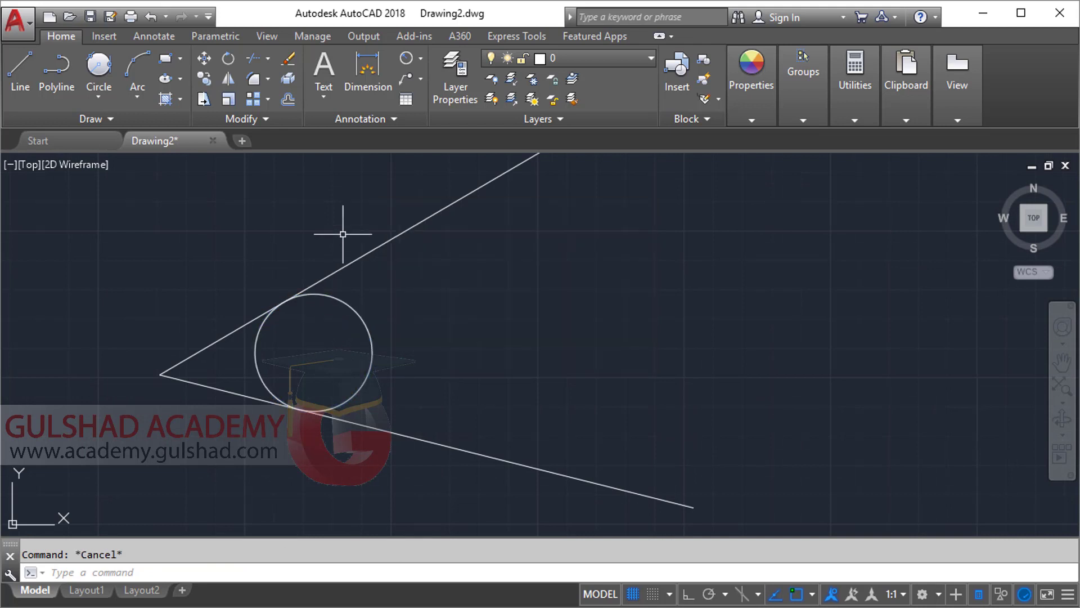
Step: Erase the circle between the two angled lines, keeping the lines
text(e)
key(Return)
click(398, 339)
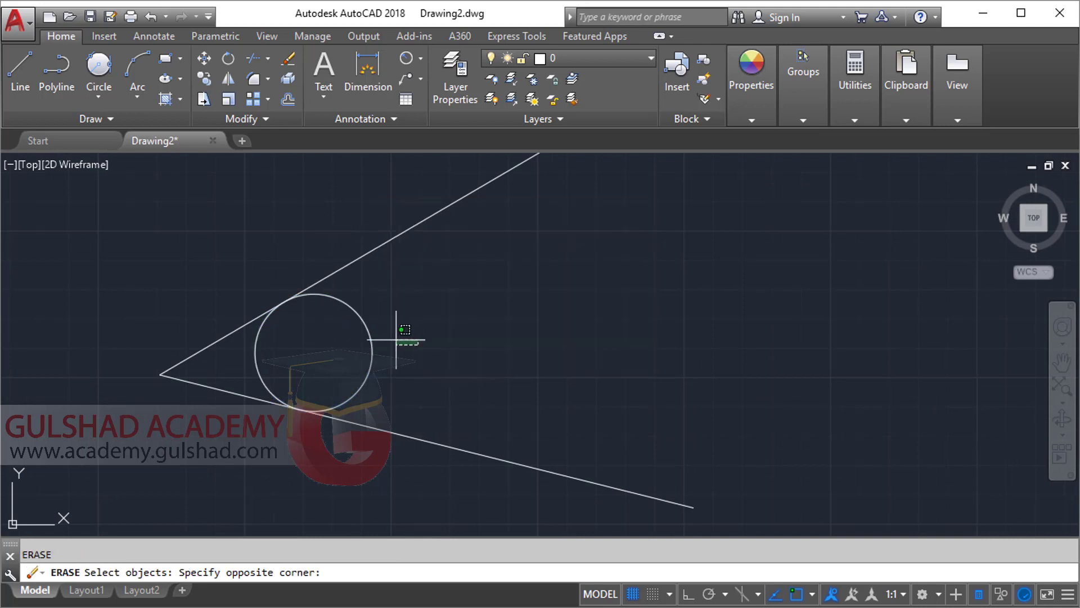
click(367, 352)
key(Return)
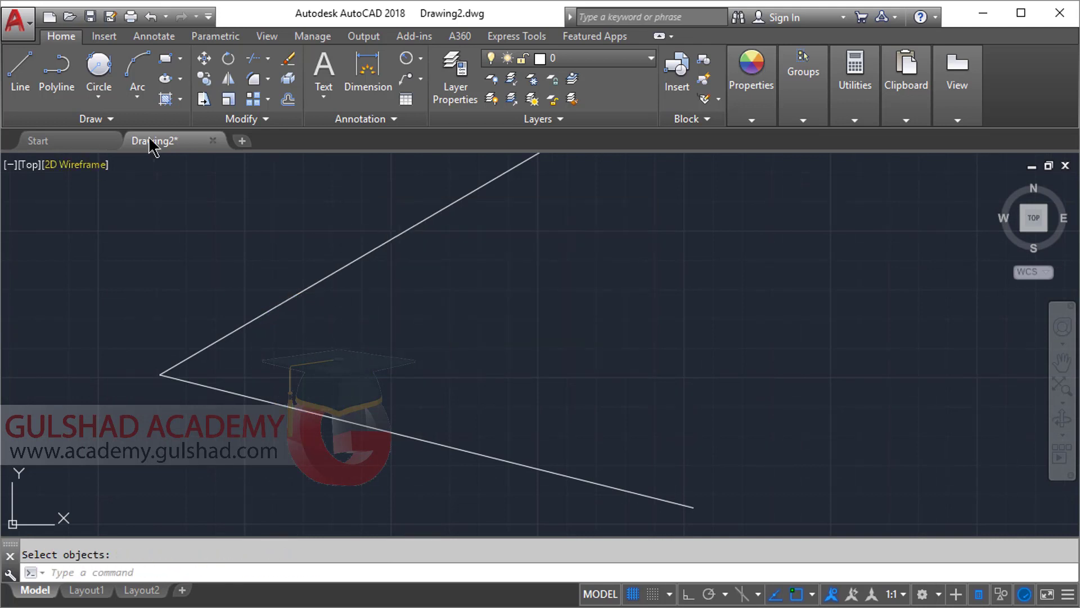
Step: Draw a Tan, Tan, Radius circle using the upper and lower angled lines as tangents with a radius of 500
click(99, 97)
click(163, 271)
scroll(313, 243, down, 3)
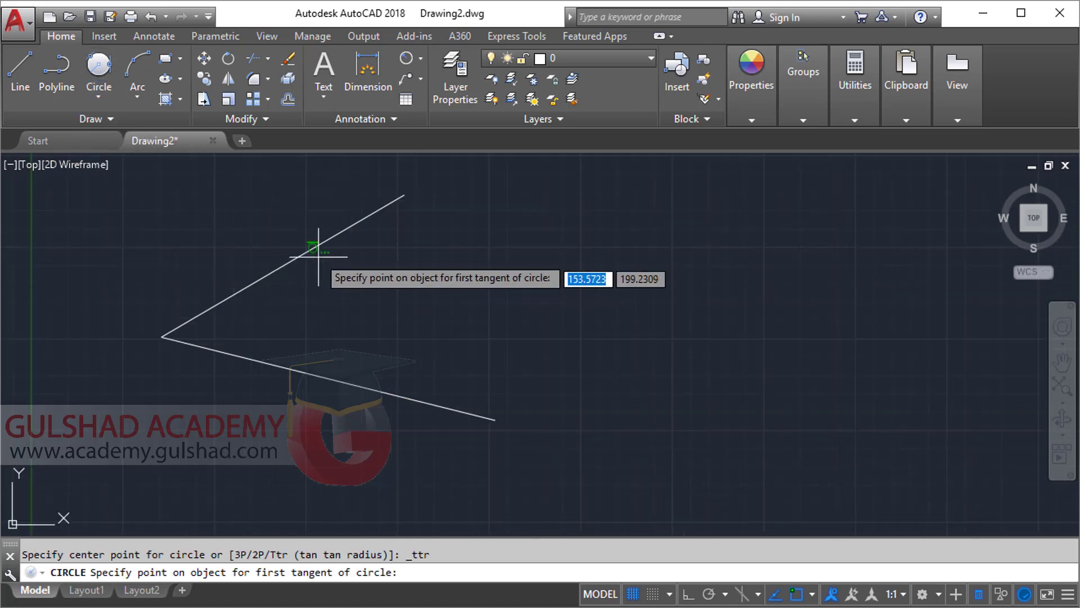
click(315, 246)
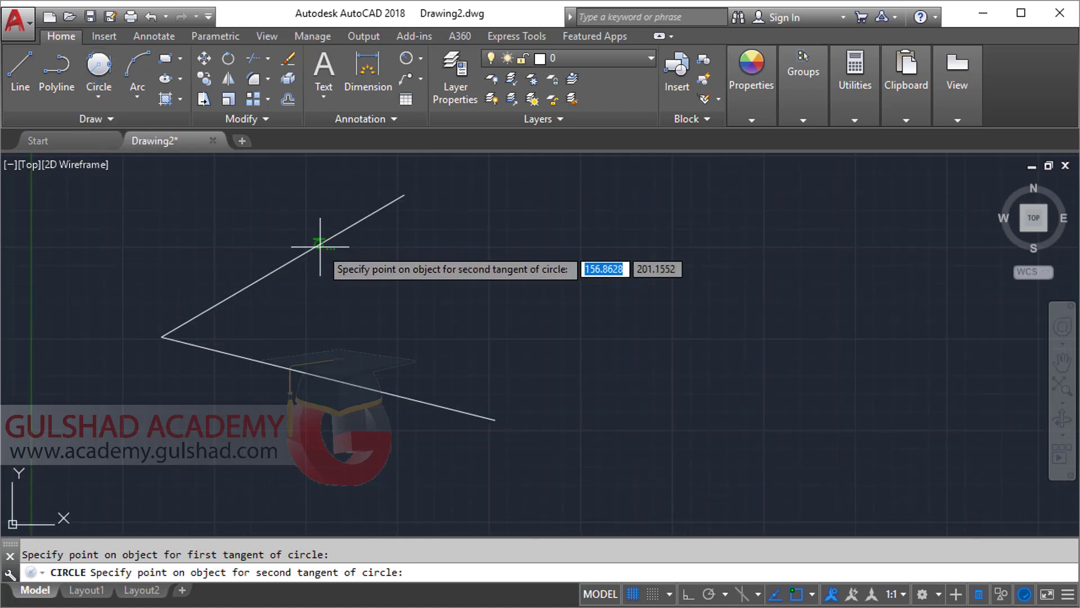
click(382, 390)
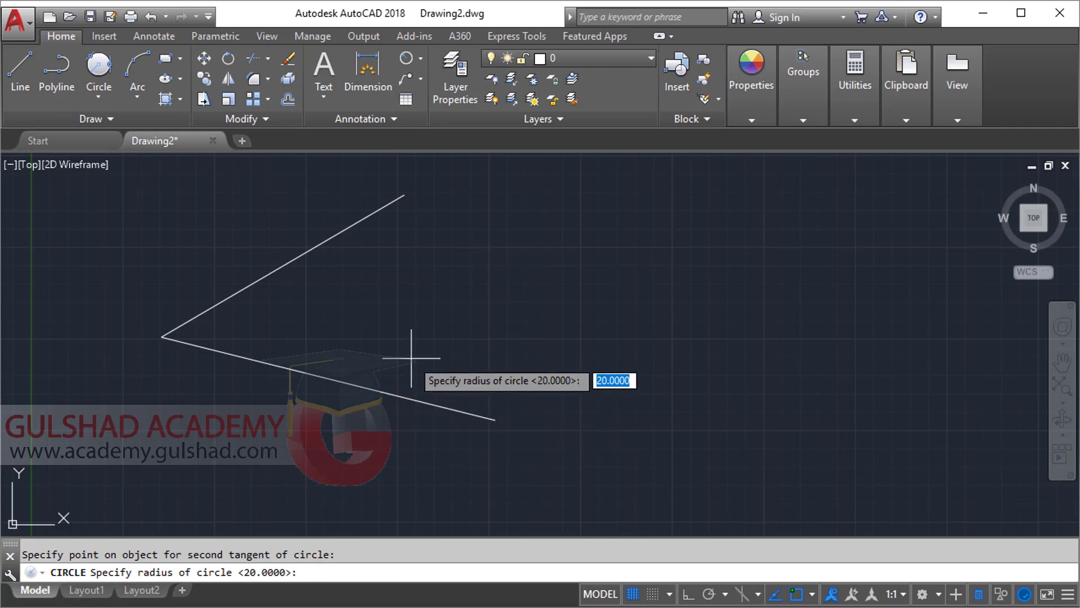
text(5)
key(Return)
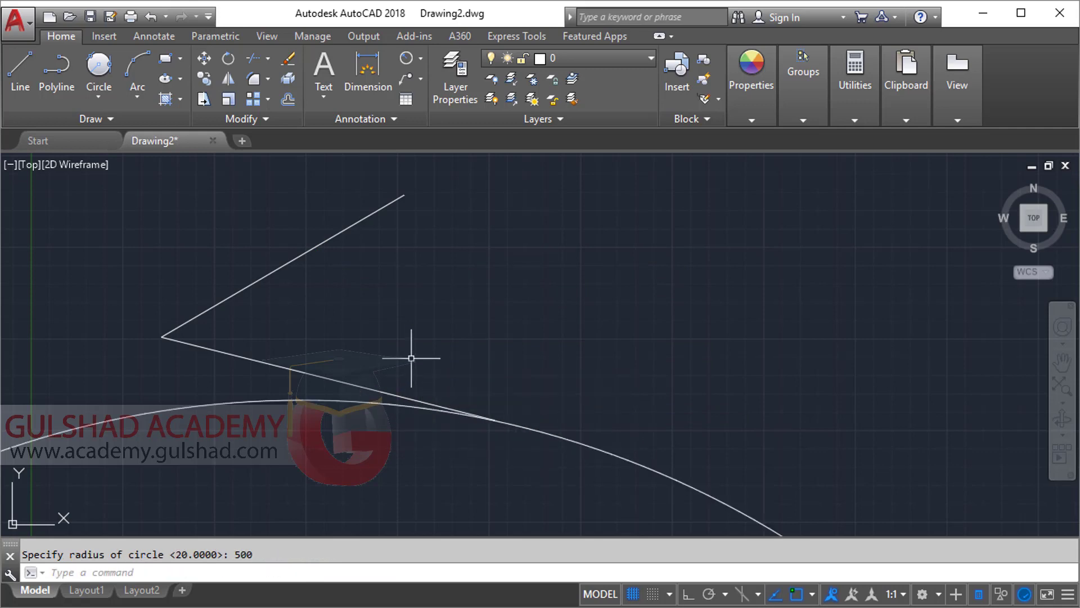
Step: Examine the whole 500-radius circle and where it lies relative to the two angled lines
scroll(415, 357, down, 5)
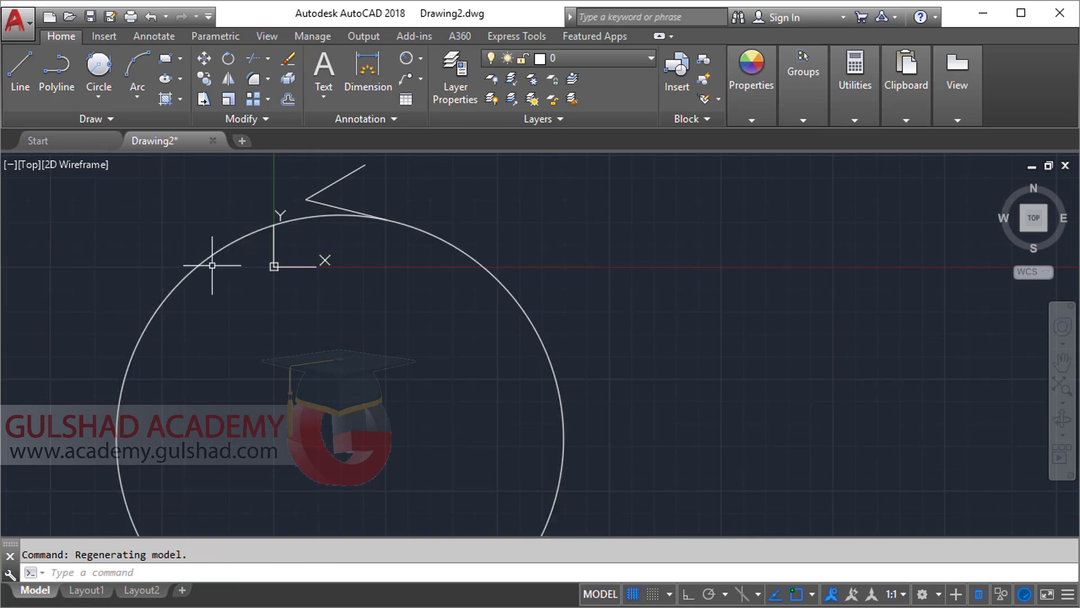
scroll(316, 250, down, 2)
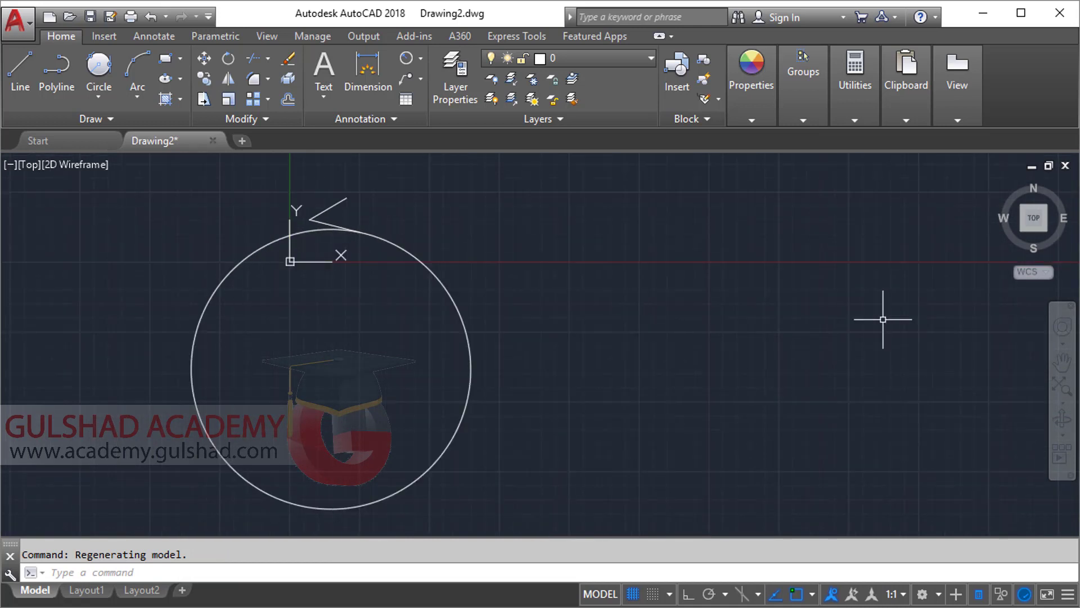
scroll(362, 212, up, 2)
middle_drag(362, 213, 396, 252)
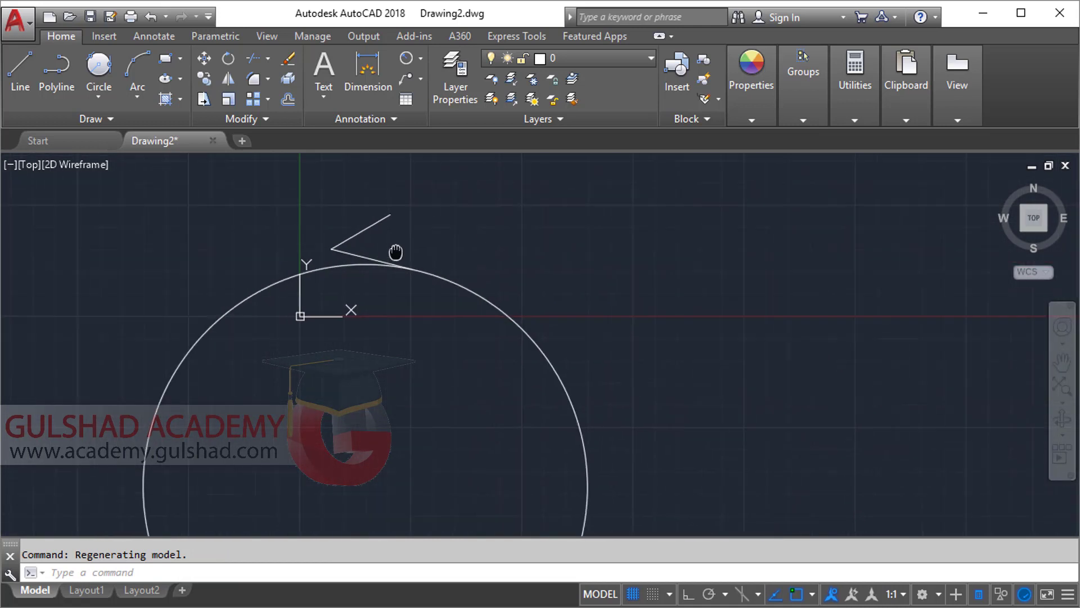
scroll(391, 248, up, 4)
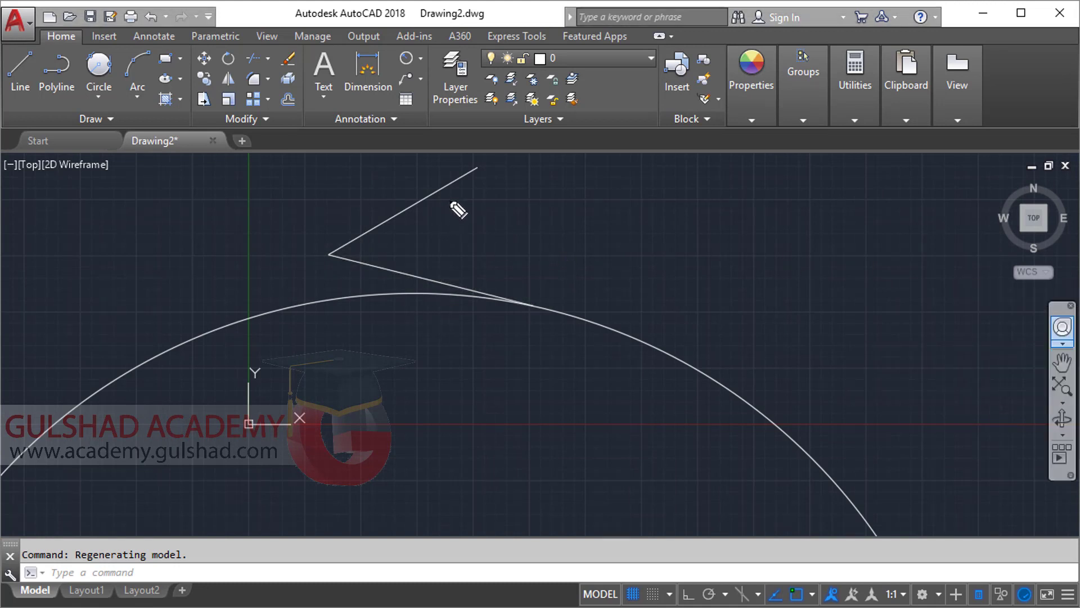
mouse_move(440, 180)
mouse_down()
mouse_move(442, 194)
mouse_move(440, 185)
mouse_up()
drag(408, 270, 408, 271)
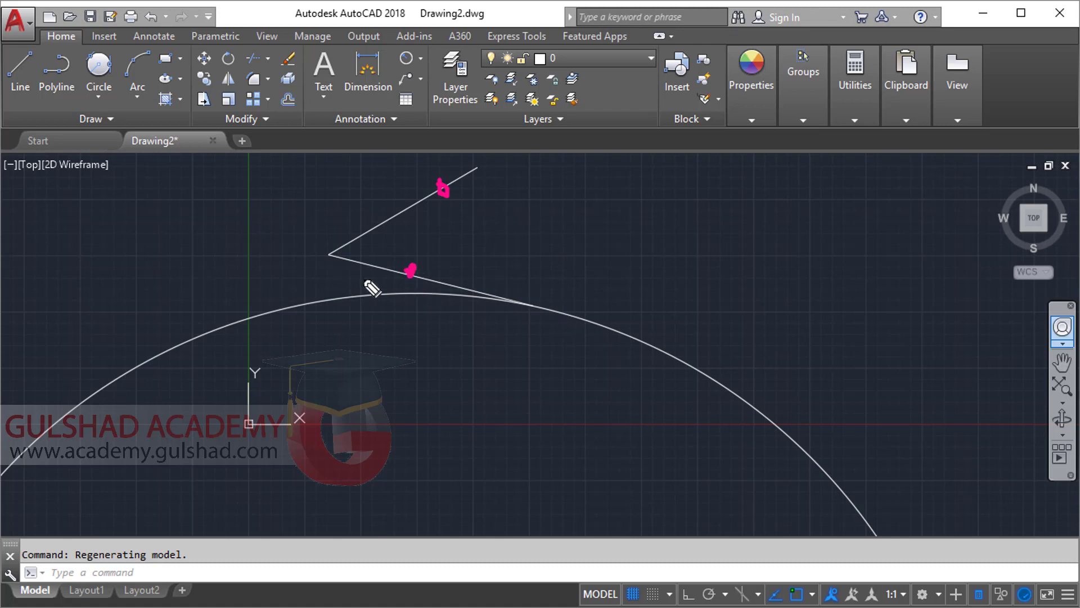
drag(331, 258, 538, 308)
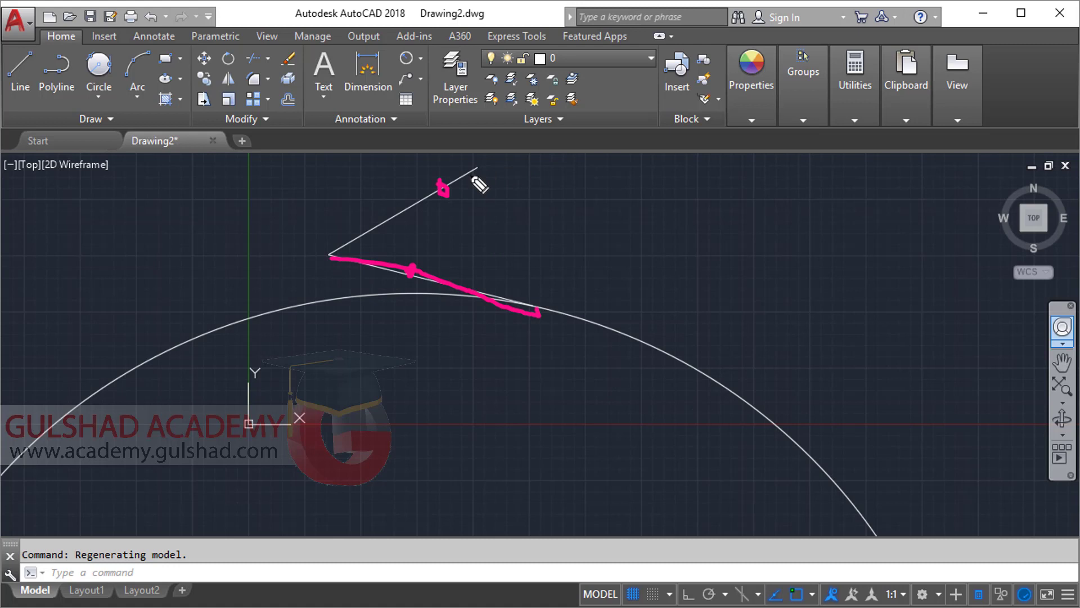
mouse_move(478, 164)
mouse_down()
mouse_move(329, 257)
mouse_move(45, 392)
mouse_up()
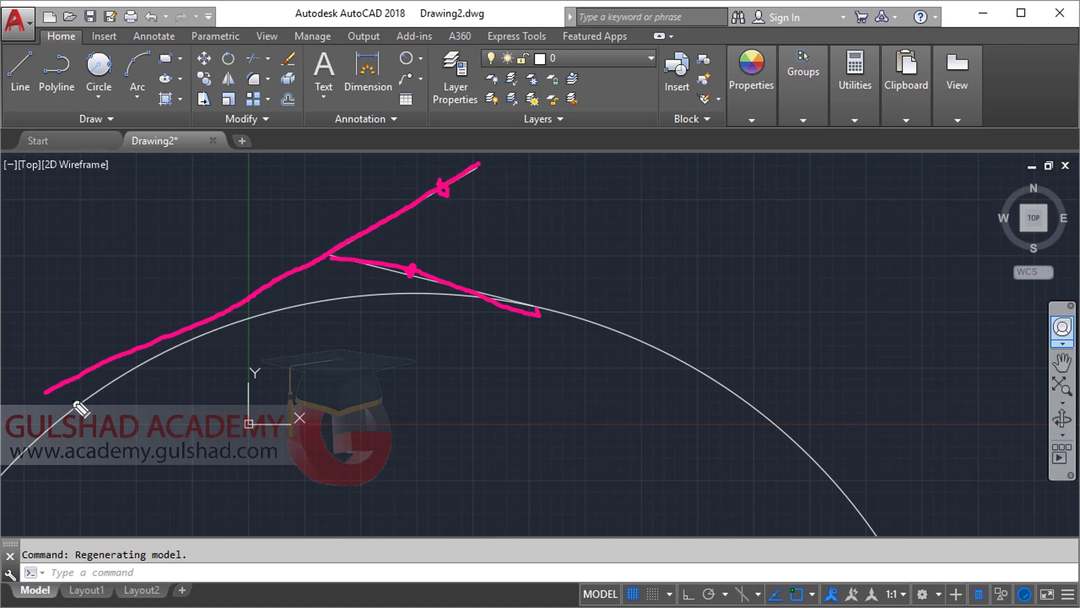
drag(321, 262, 103, 392)
drag(272, 305, 48, 408)
drag(48, 406, 535, 170)
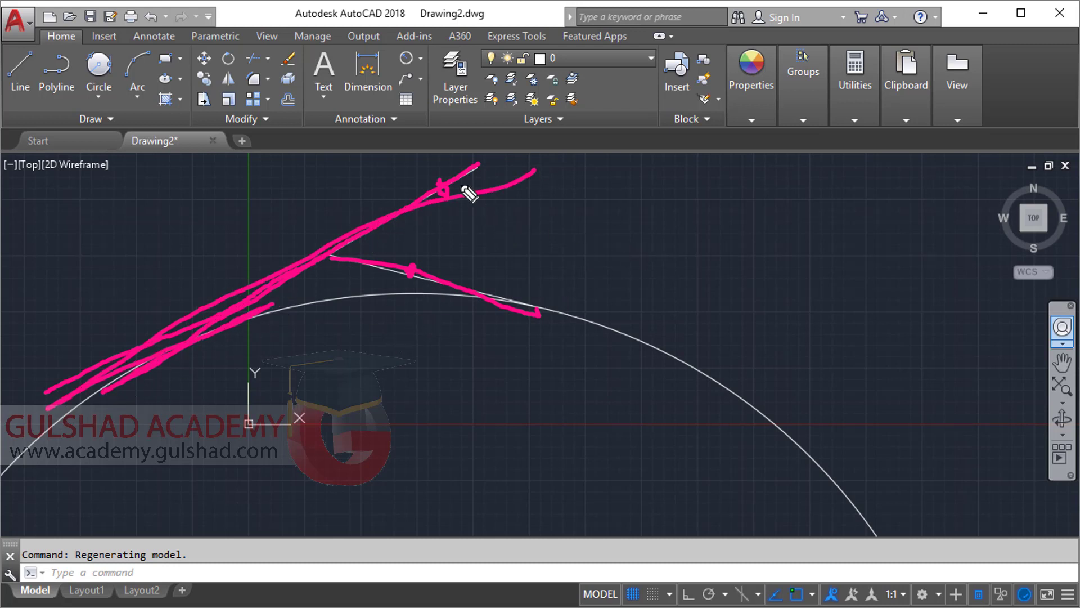
mouse_move(465, 186)
mouse_down()
mouse_move(511, 282)
mouse_move(415, 270)
mouse_move(484, 176)
mouse_up()
mouse_move(364, 245)
mouse_down()
mouse_move(74, 401)
mouse_move(228, 343)
mouse_up()
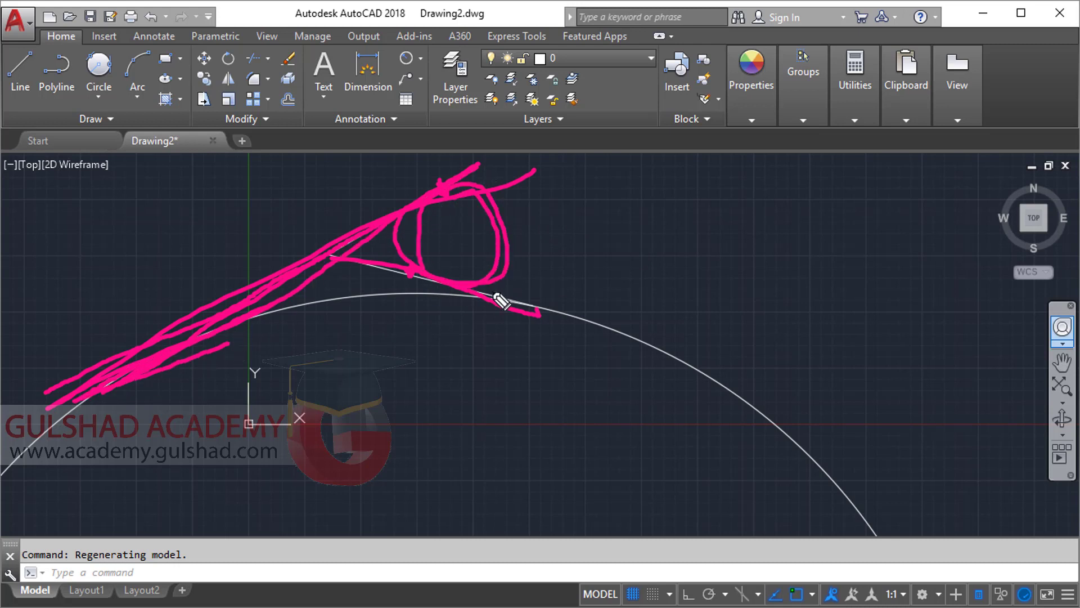
drag(485, 290, 702, 322)
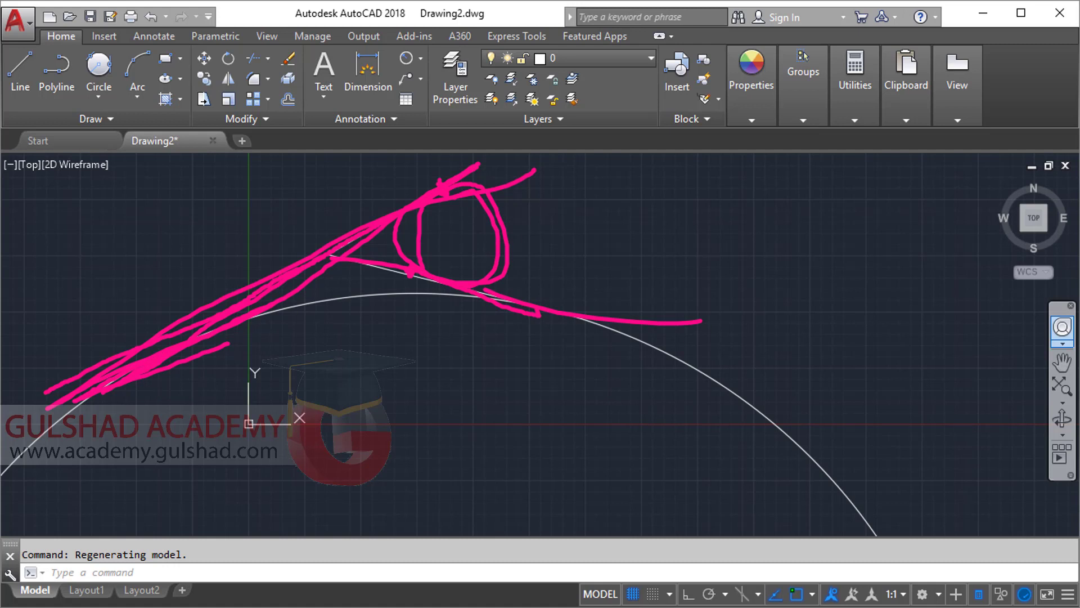
Step: Erase the 500-radius circle together with both angled lines
key(Escape)
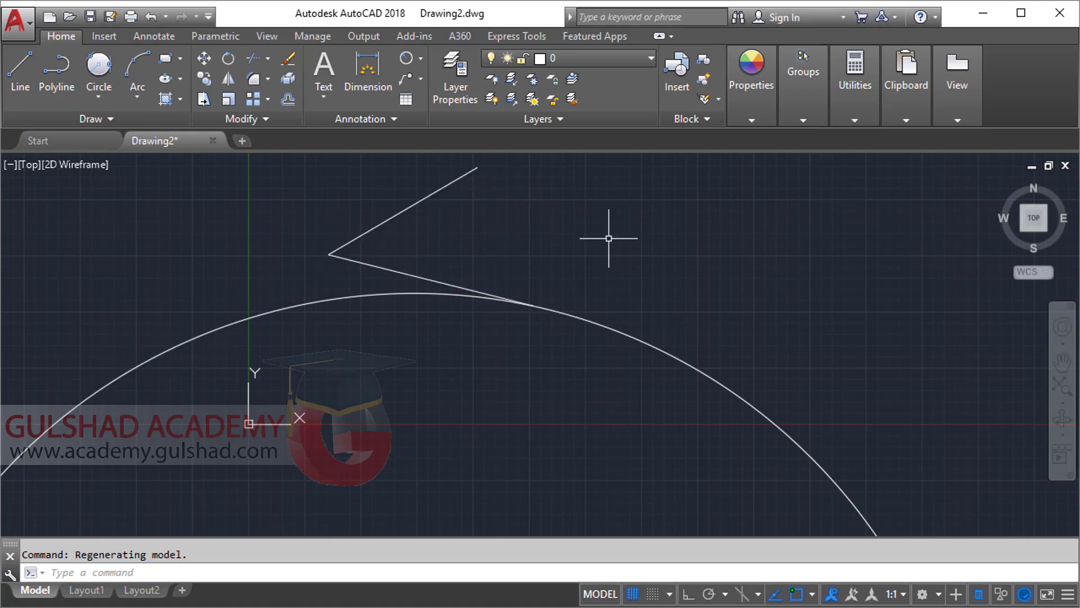
click(373, 206)
click(336, 333)
key(Delete)
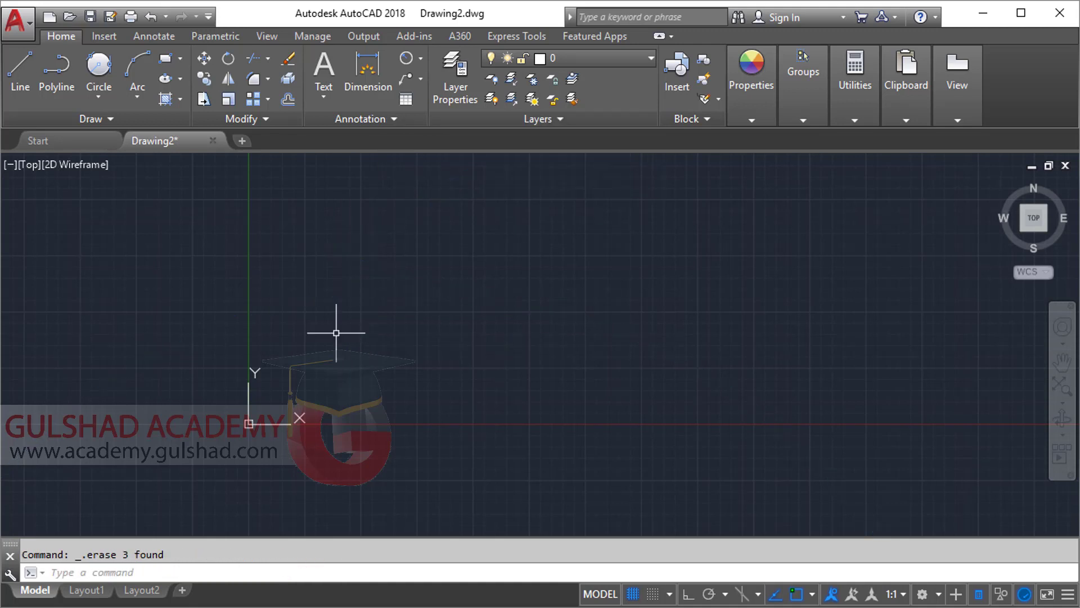
text(z)
key(Return)
text(e)
key(Return)
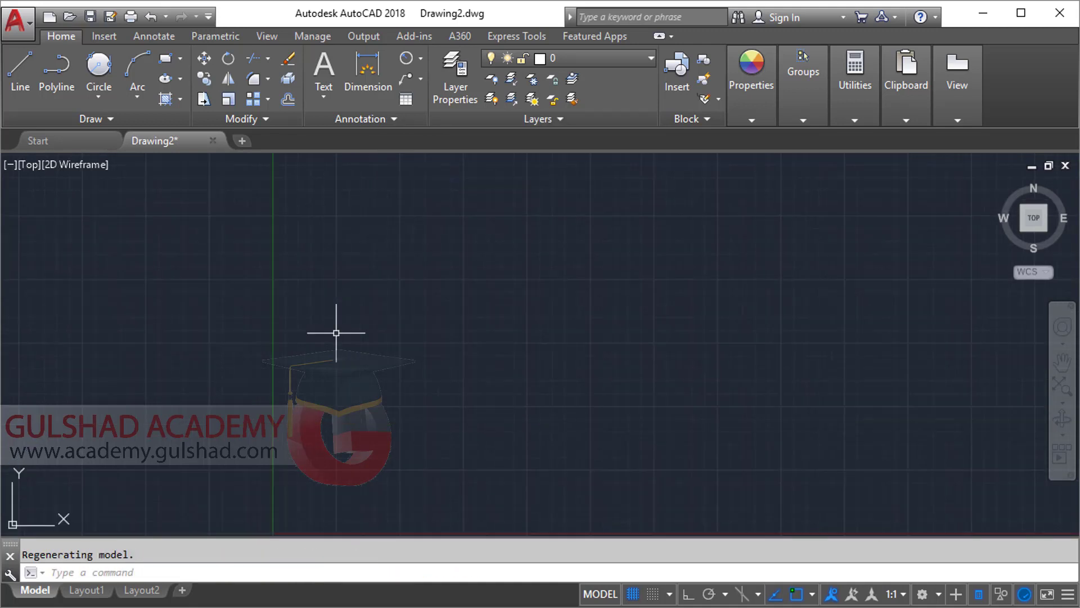
click(105, 98)
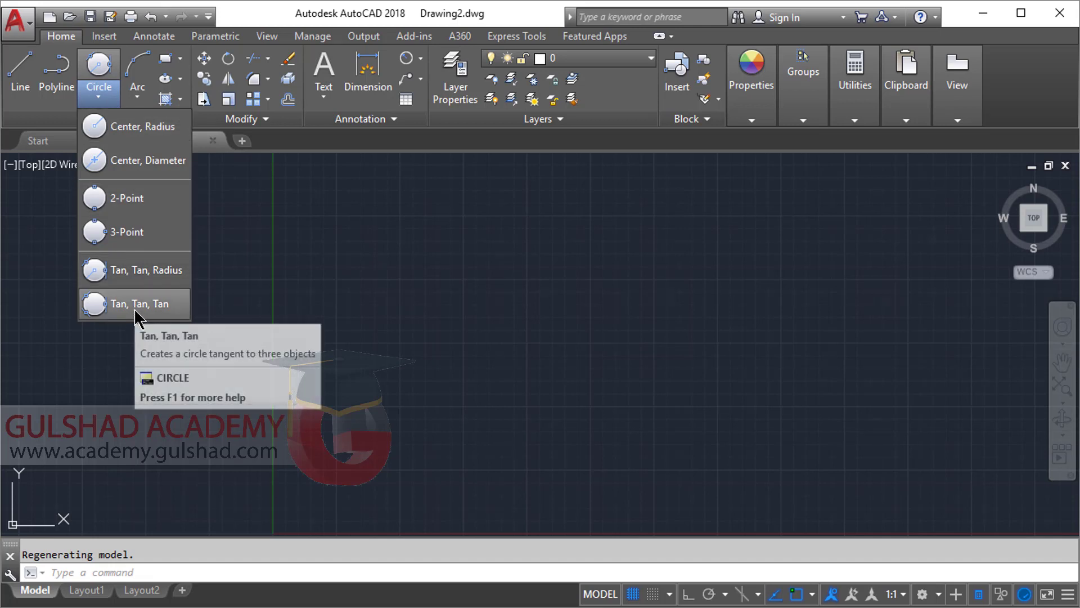
click(497, 329)
click(431, 446)
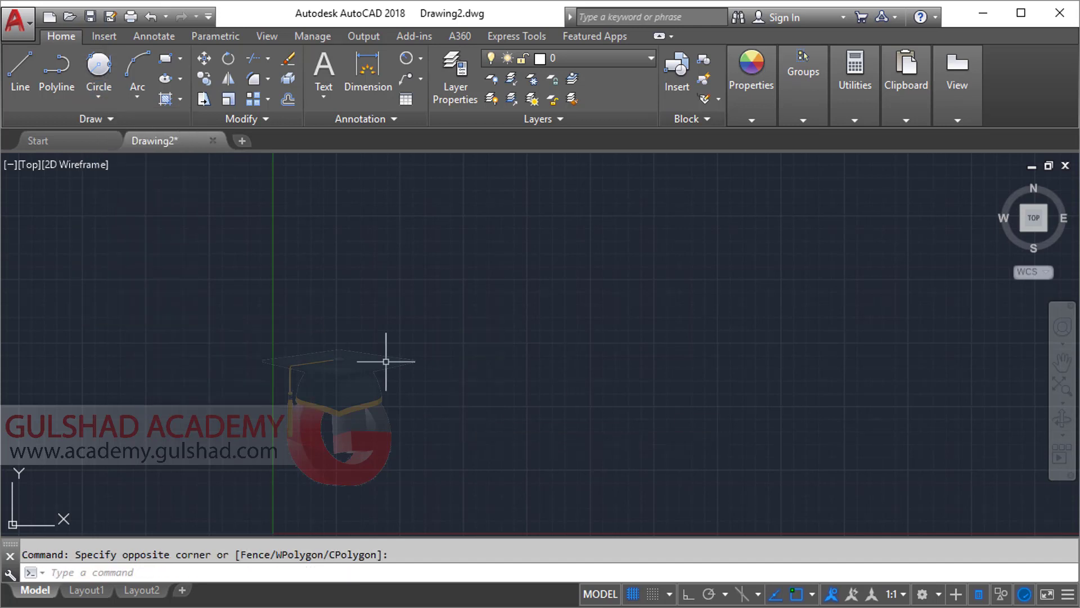
Step: Draw a closed triangle from three lines, with its apex above a long, slightly sloping lower side
click(20, 70)
click(472, 221)
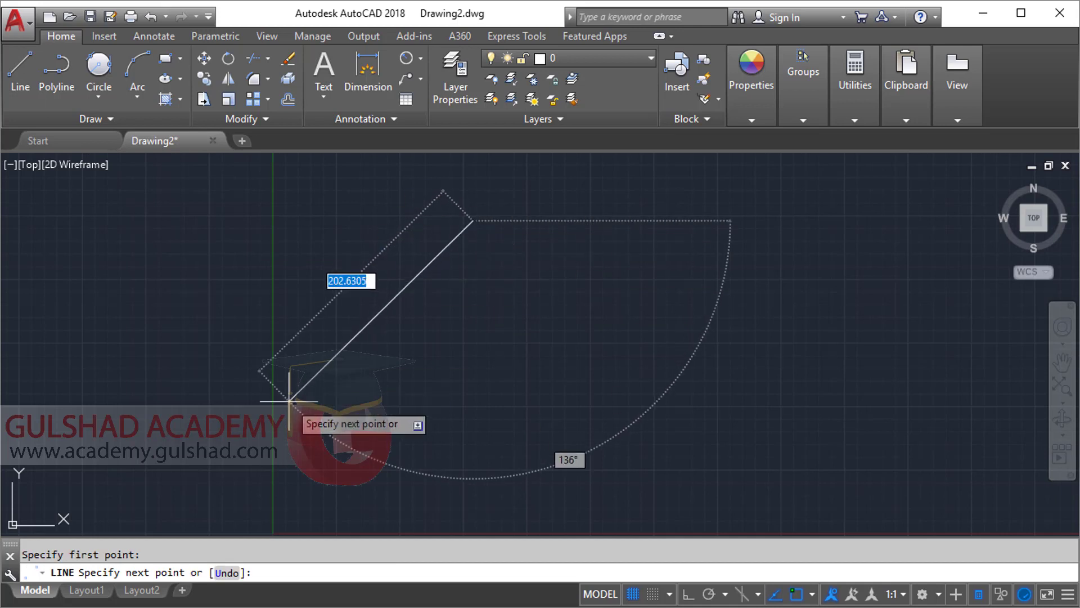
click(291, 403)
click(623, 474)
click(472, 221)
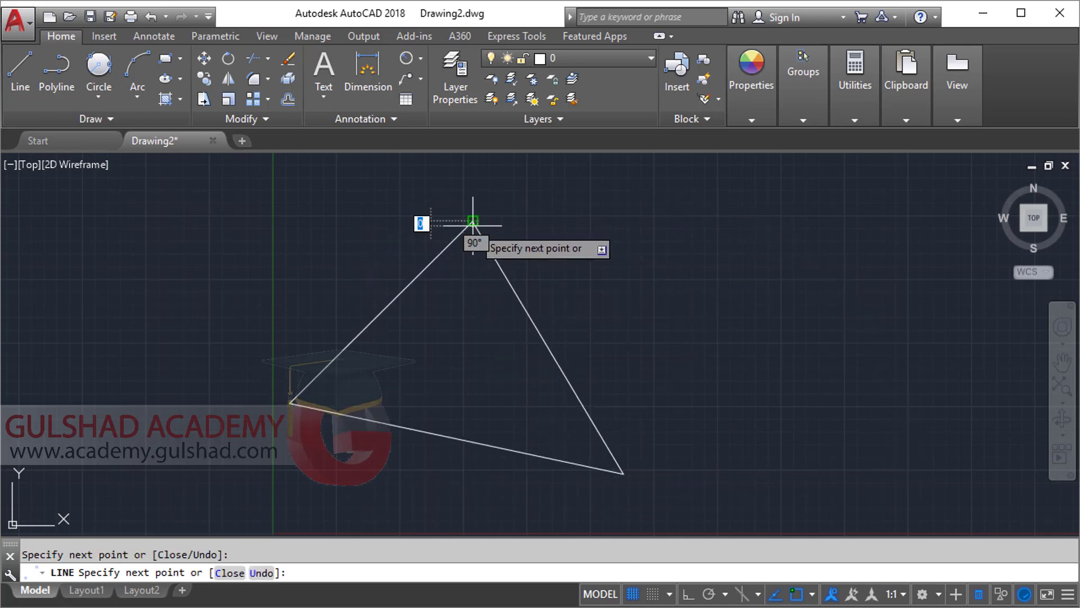
key(Escape)
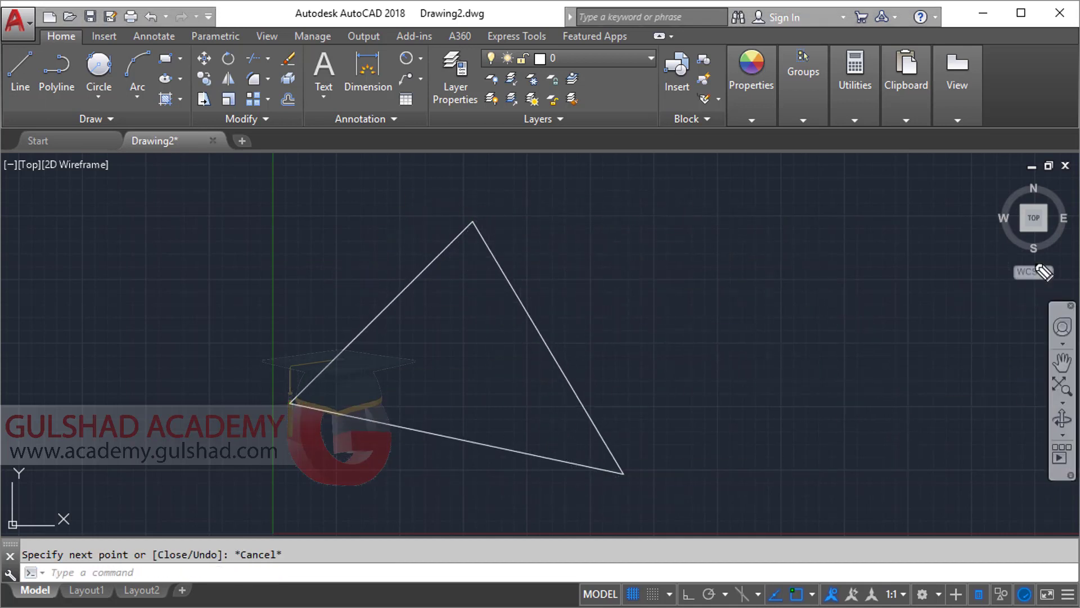
Step: Draw a Tan, Tan, Tan circle inside the triangle, using its three sides as tangents
mouse_move(419, 287)
mouse_down()
mouse_move(403, 296)
mouse_move(386, 401)
mouse_move(529, 429)
mouse_move(446, 299)
mouse_move(422, 291)
mouse_up()
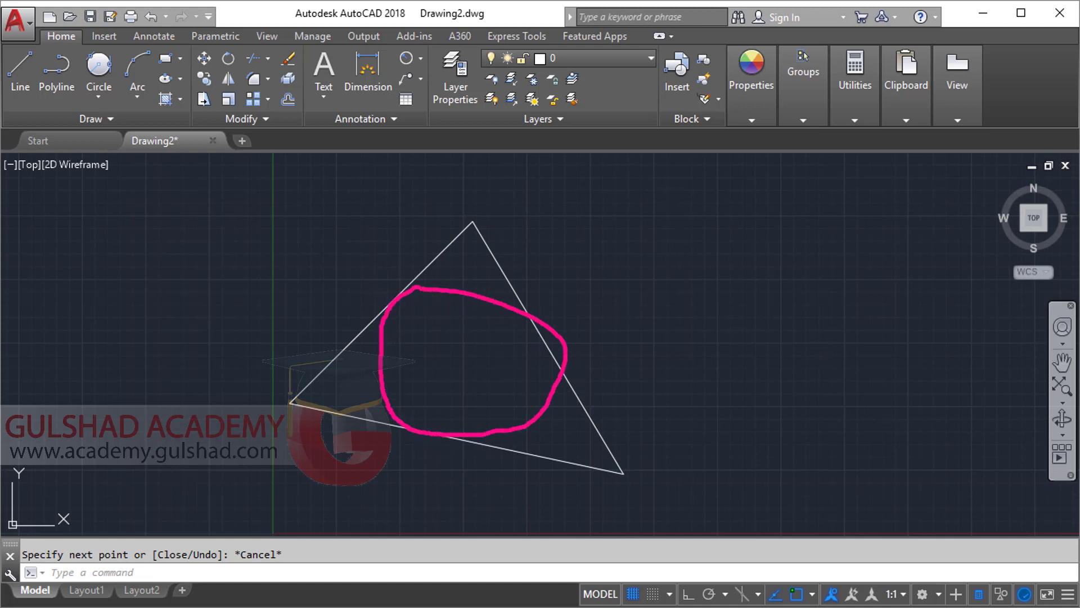
key(Escape)
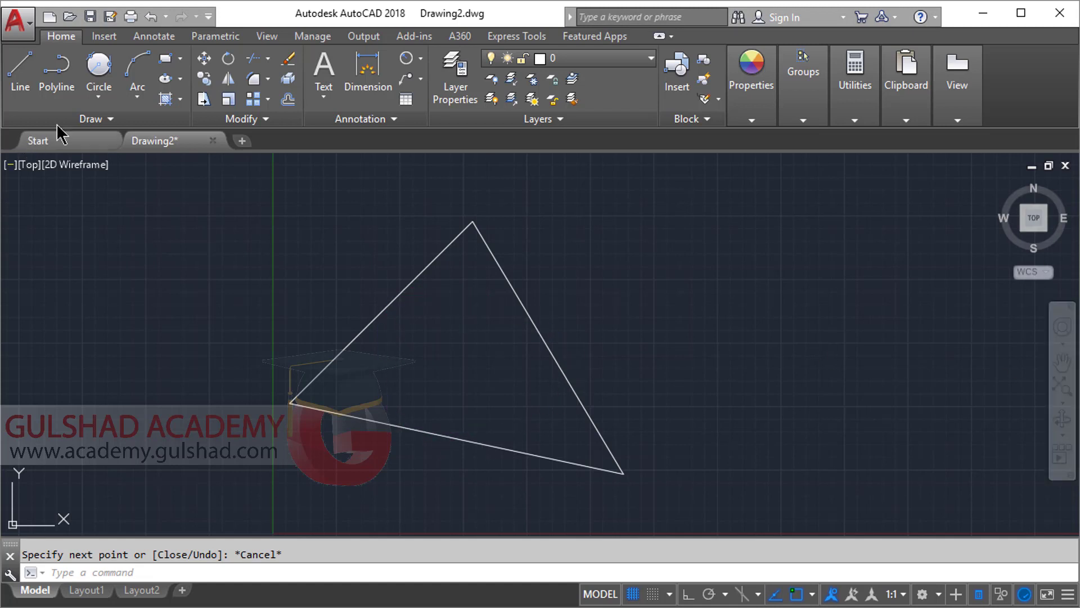
click(98, 96)
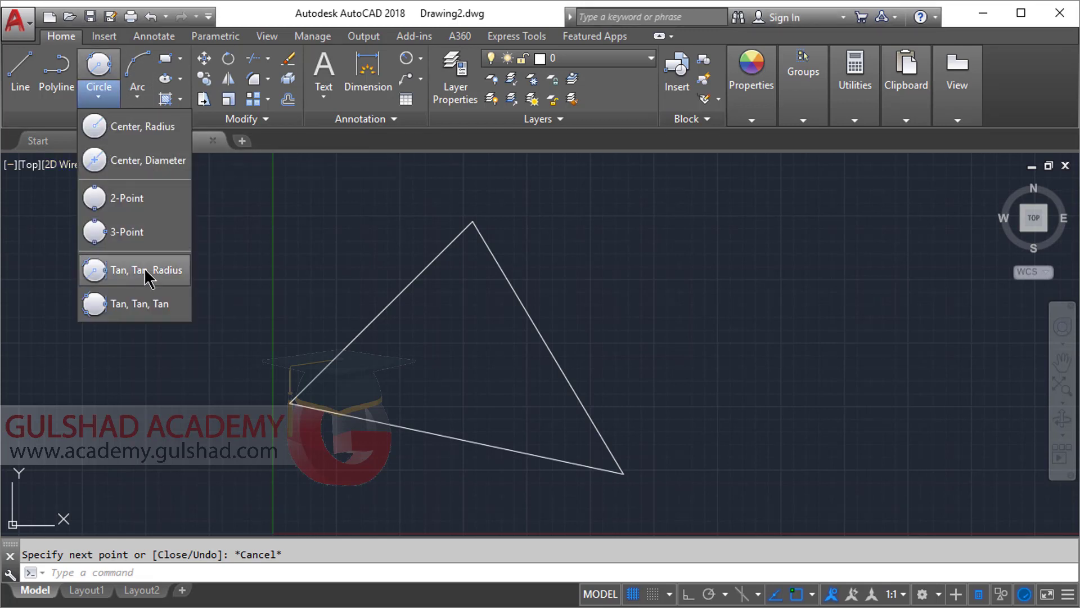
click(149, 304)
click(376, 309)
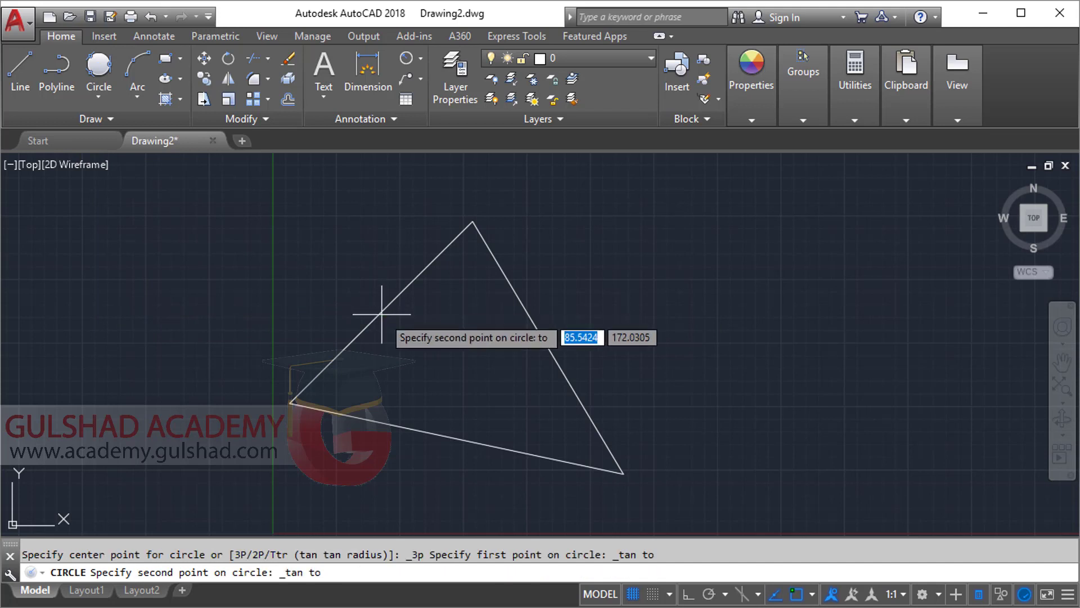
click(423, 430)
click(516, 301)
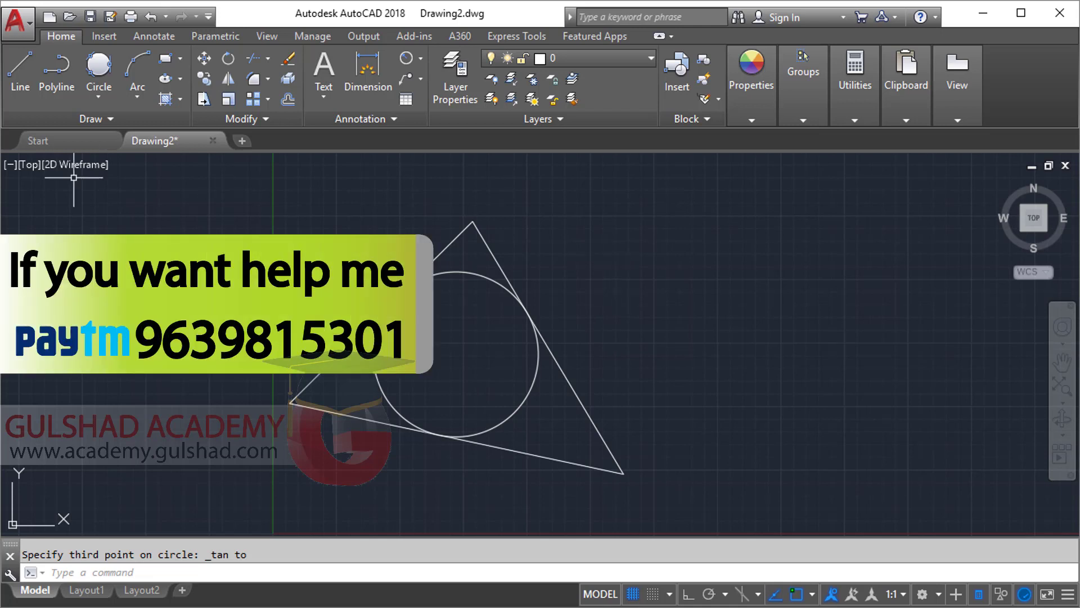
click(99, 96)
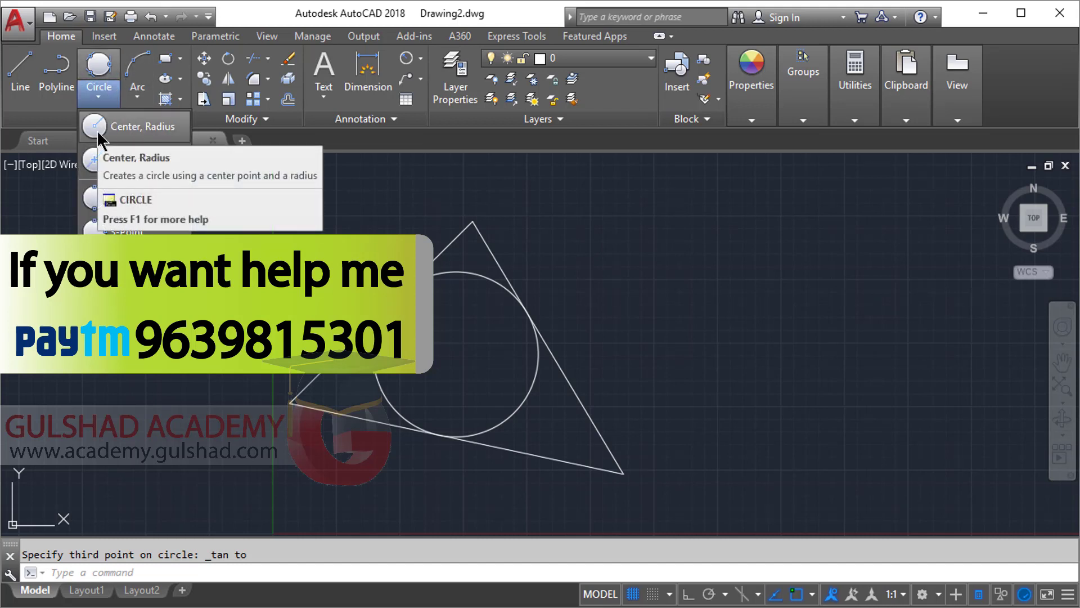
click(139, 134)
key(Escape)
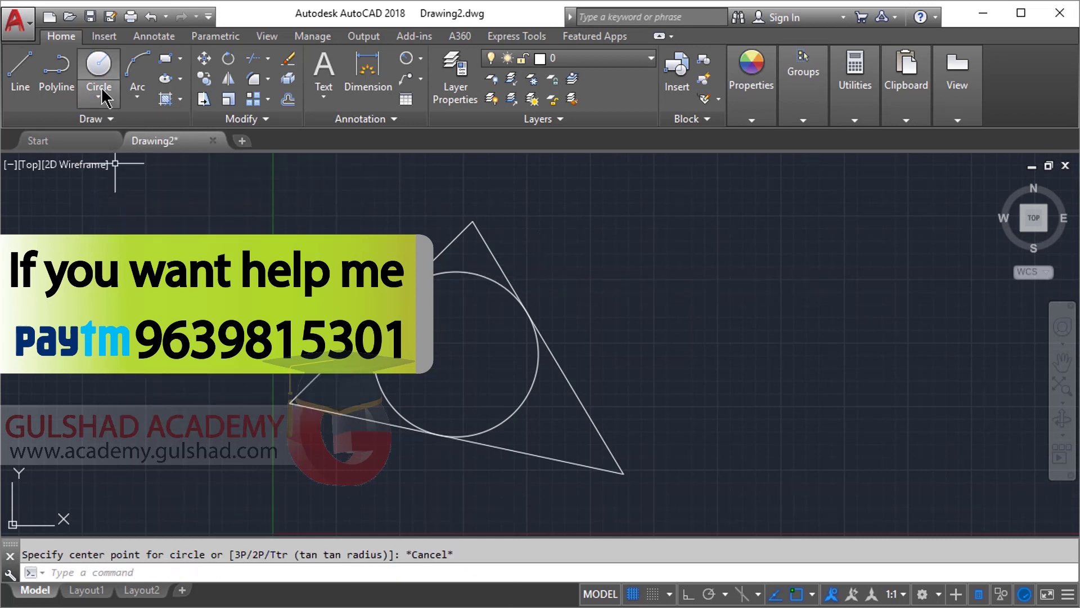
click(100, 97)
key(Escape)
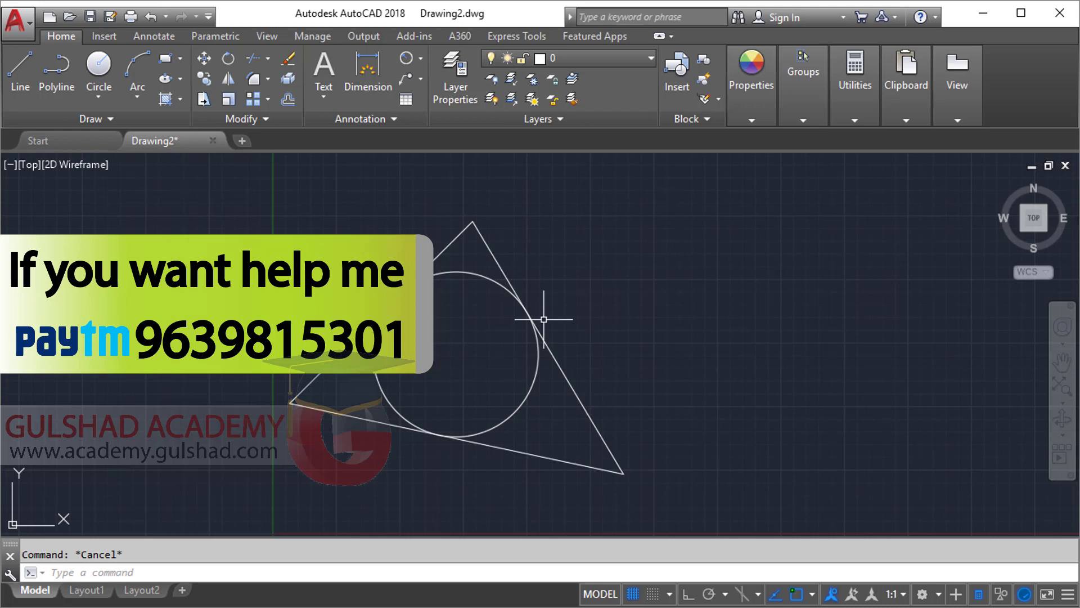
Step: Draw a circle by centre and freely picked radius in the empty space to the right of the triangle
text(c)
key(Return)
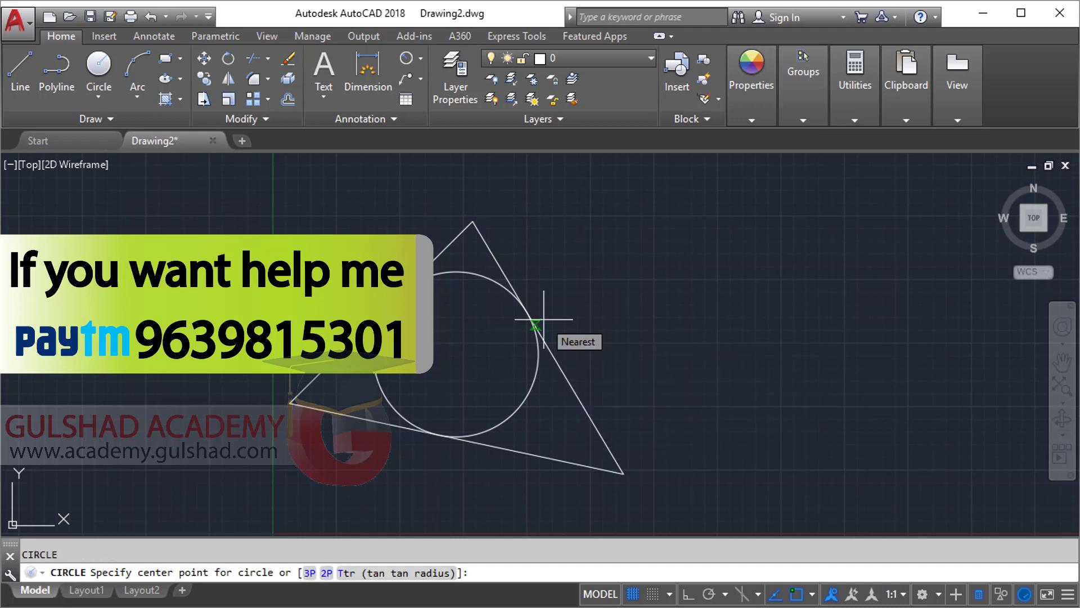
click(673, 313)
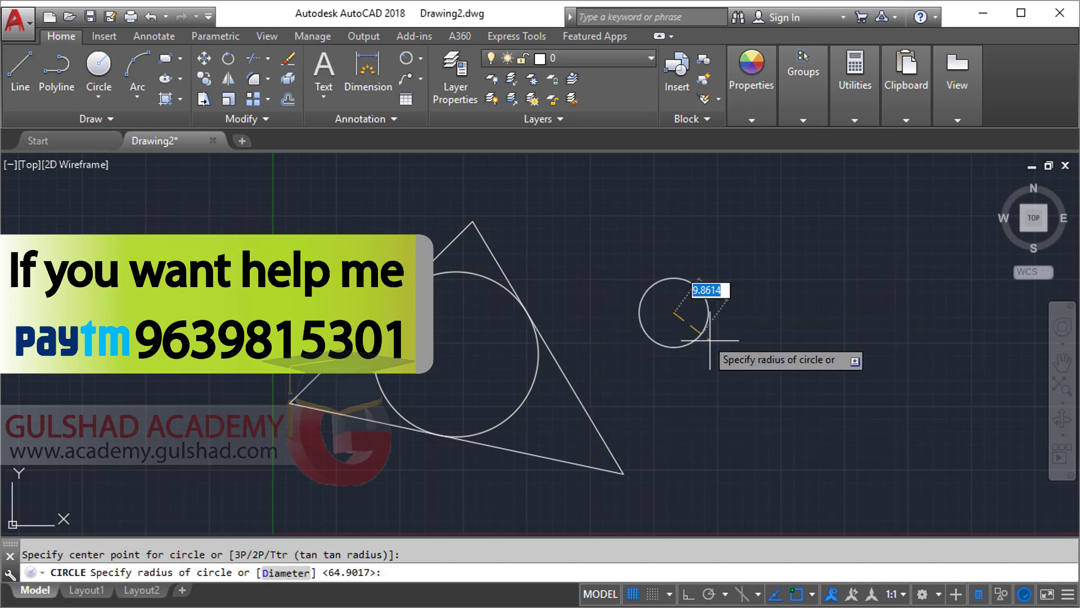
click(737, 357)
Step: Erase both circles and the triangle's three lines, and regenerate the drawing
click(821, 413)
click(495, 253)
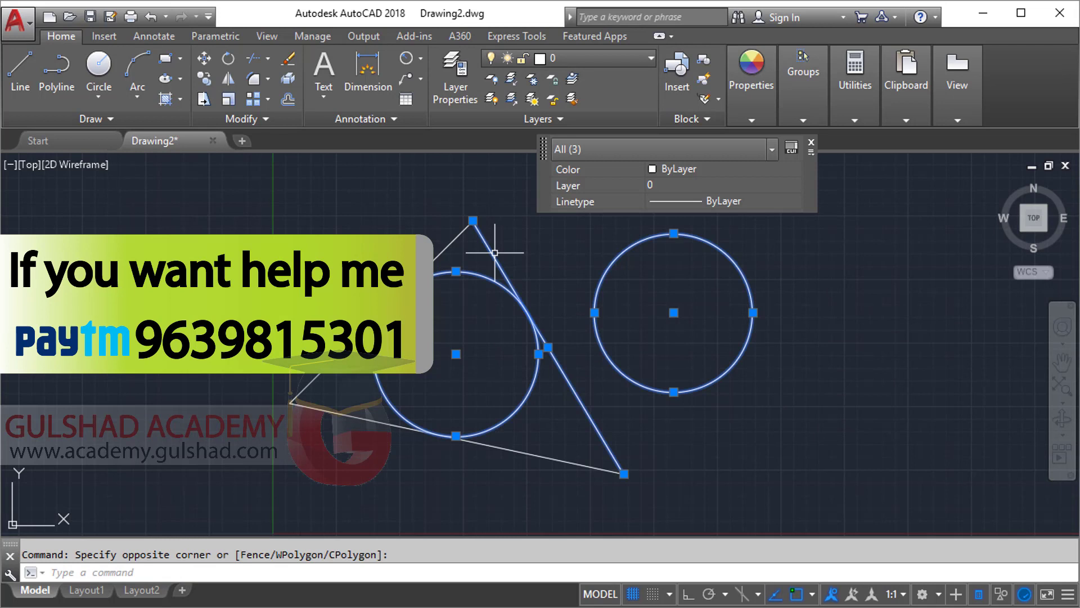
key(Delete)
click(615, 329)
click(146, 531)
key(Delete)
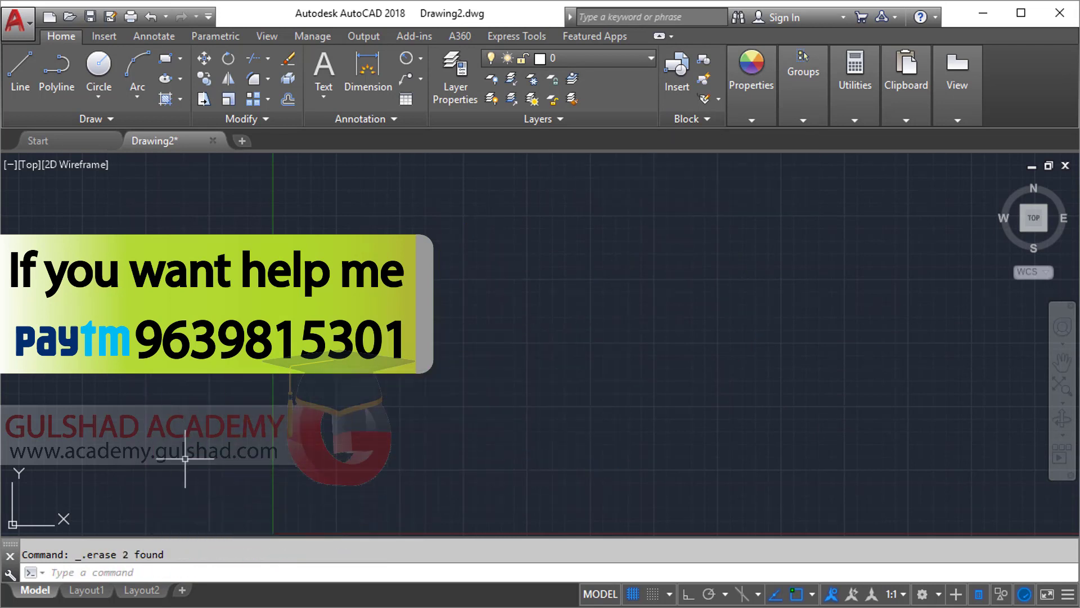
text(re)
key(Return)
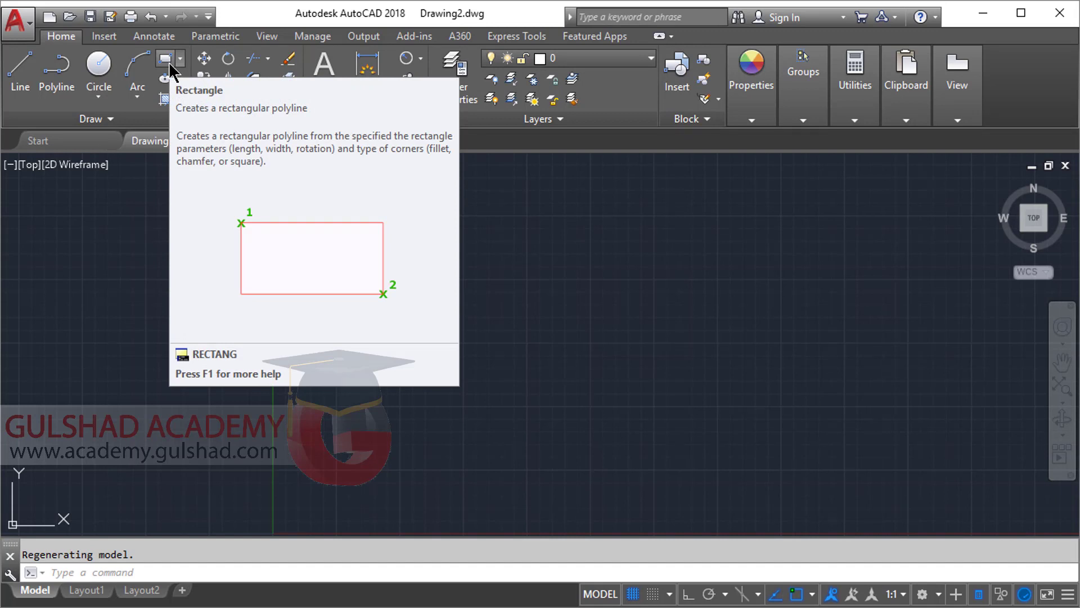
click(482, 334)
click(392, 248)
text(REC)
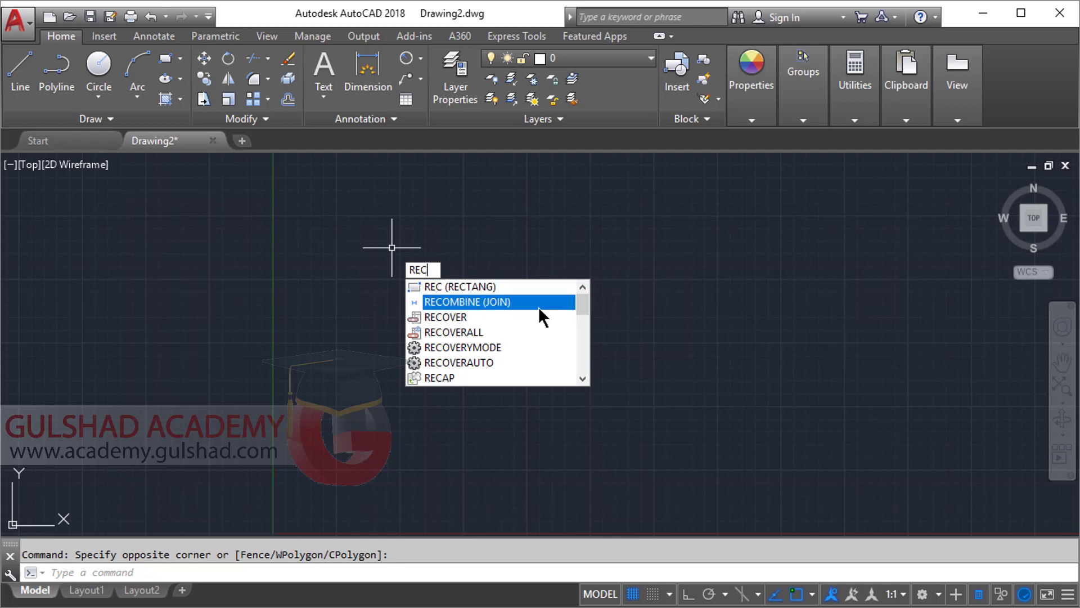
key(Escape)
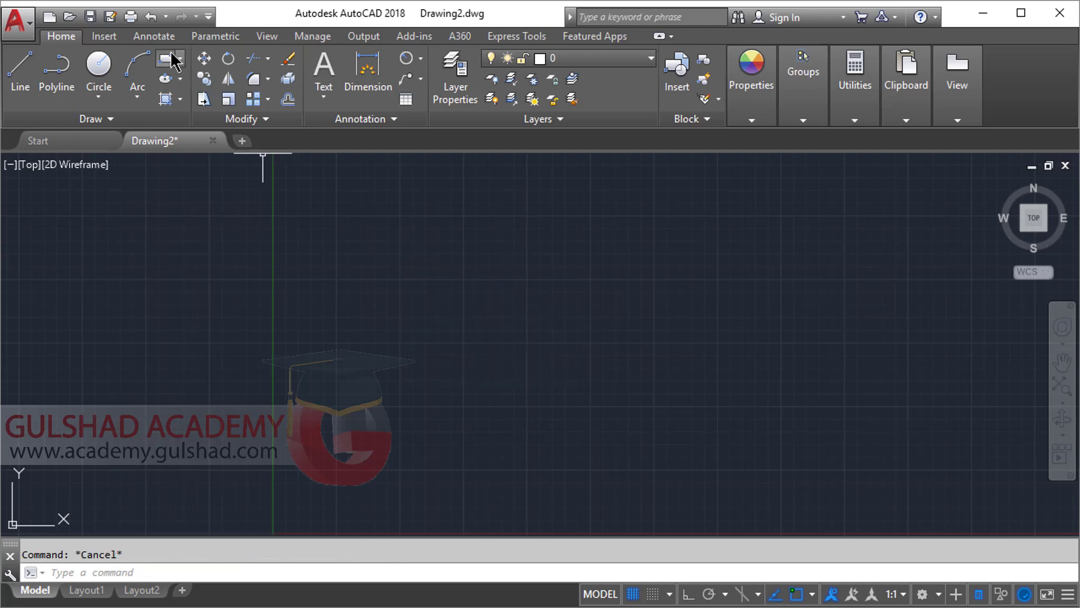
Step: Draw a roughly square rectangle by picking two opposite corners just right of the Y axis
click(180, 59)
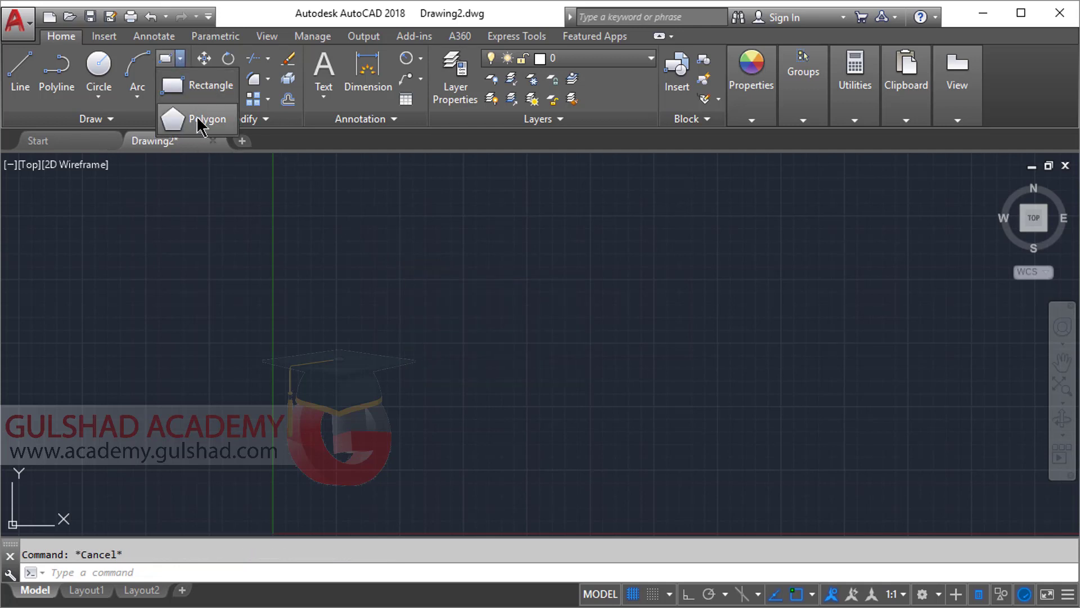
click(210, 88)
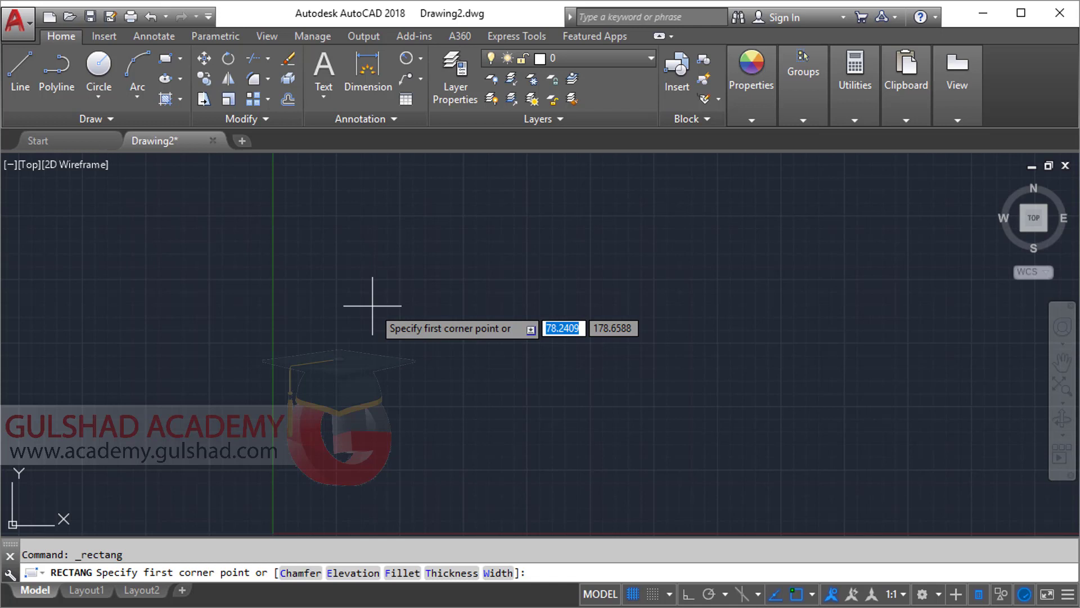
click(308, 215)
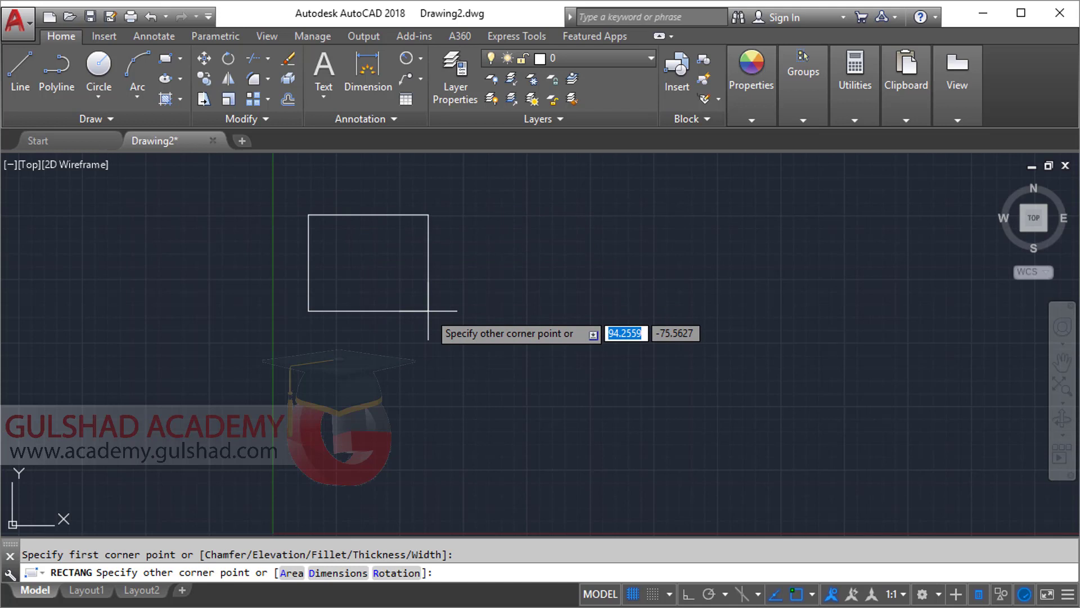
click(492, 399)
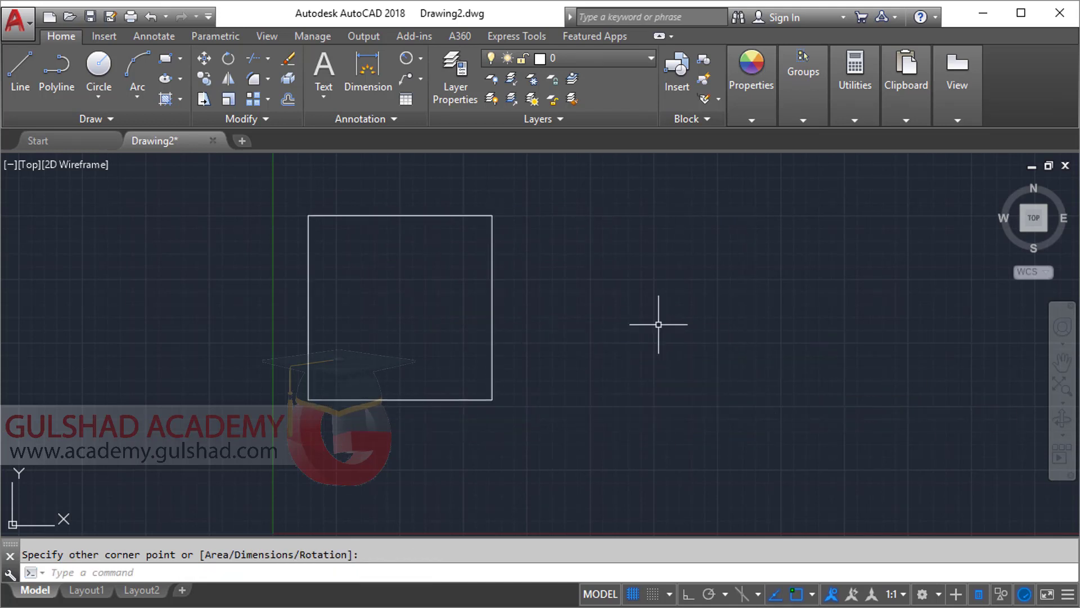
Step: Erase the freehand rectangle
click(636, 282)
click(425, 355)
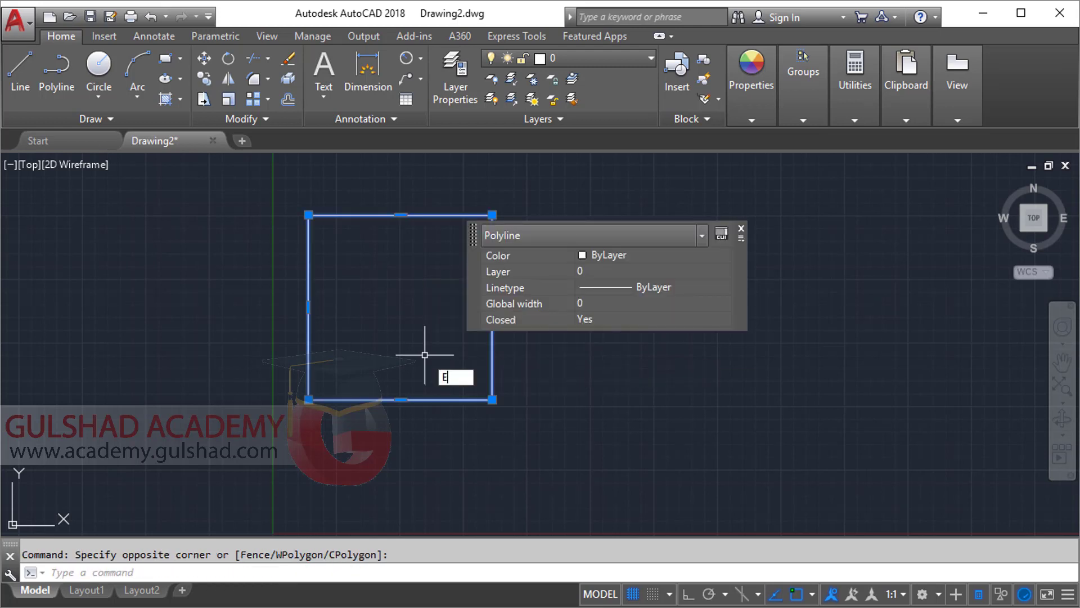
key(Delete)
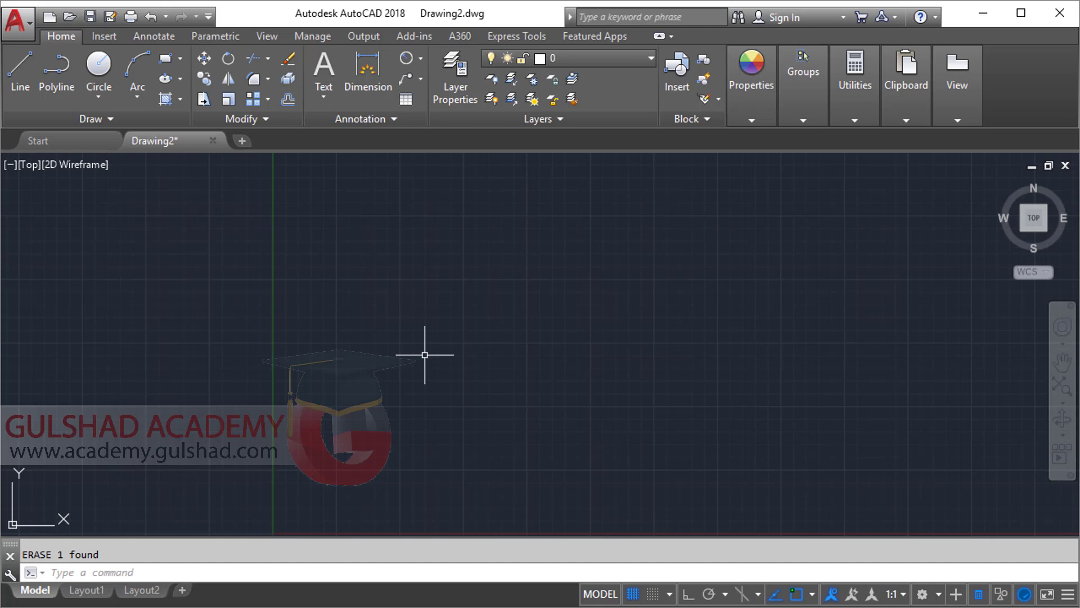
text(rec)
key(Return)
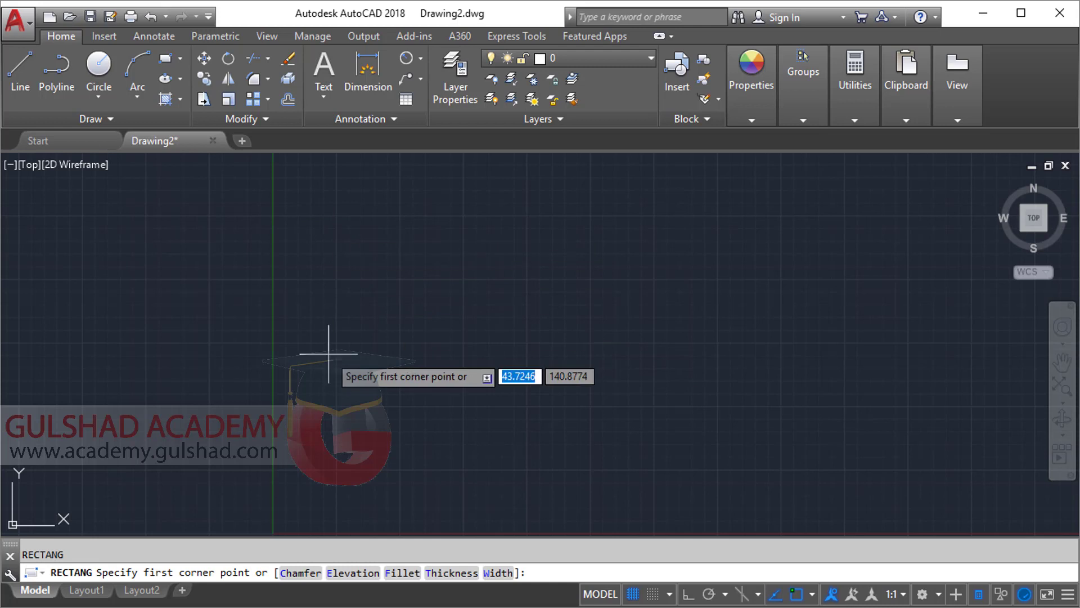
click(297, 428)
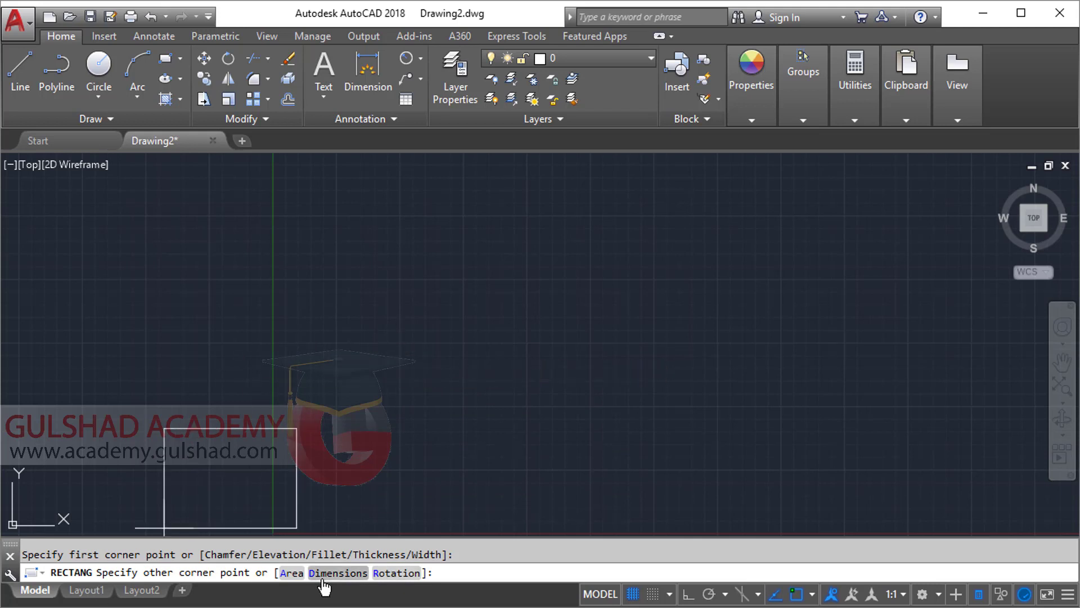
key(Escape)
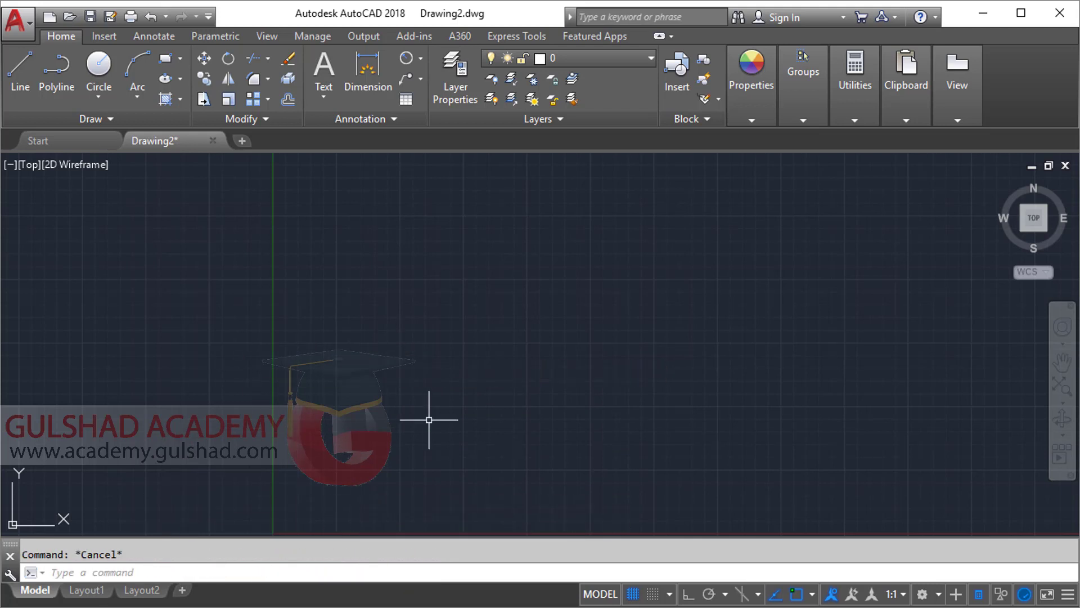
Step: Draw a rectangle just right of the Y axis using the Dimensions option, with length 100 and width 100
text(REC)
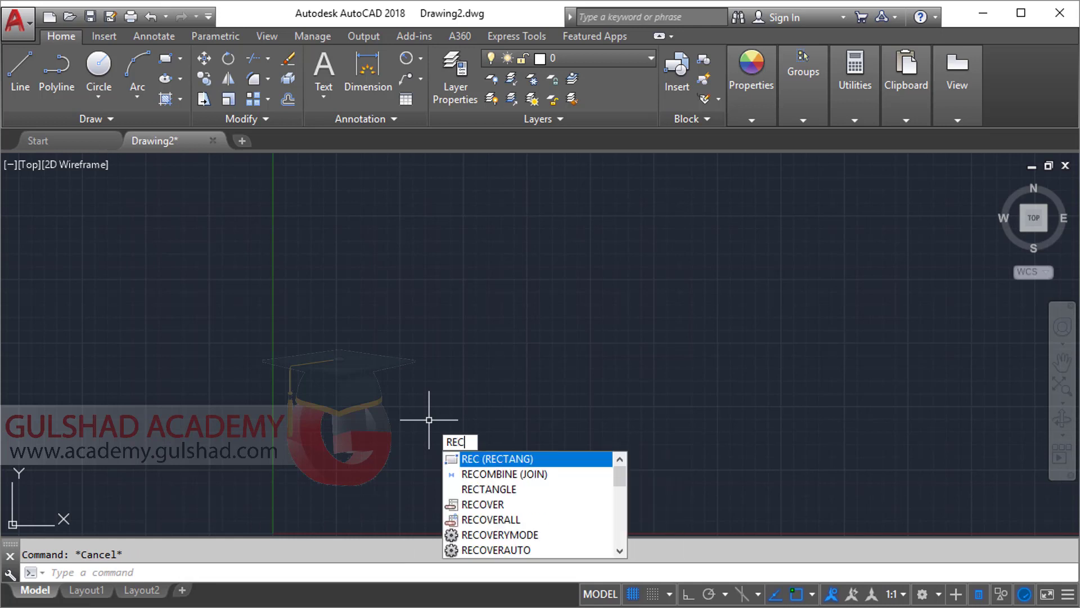
key(Return)
click(298, 249)
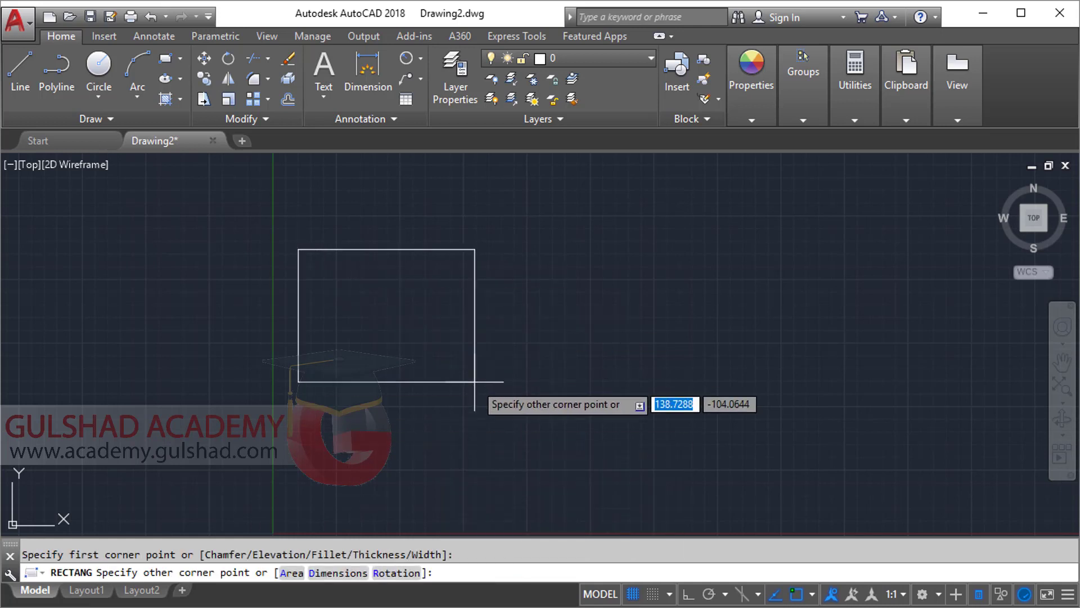
text(D)
key(Return)
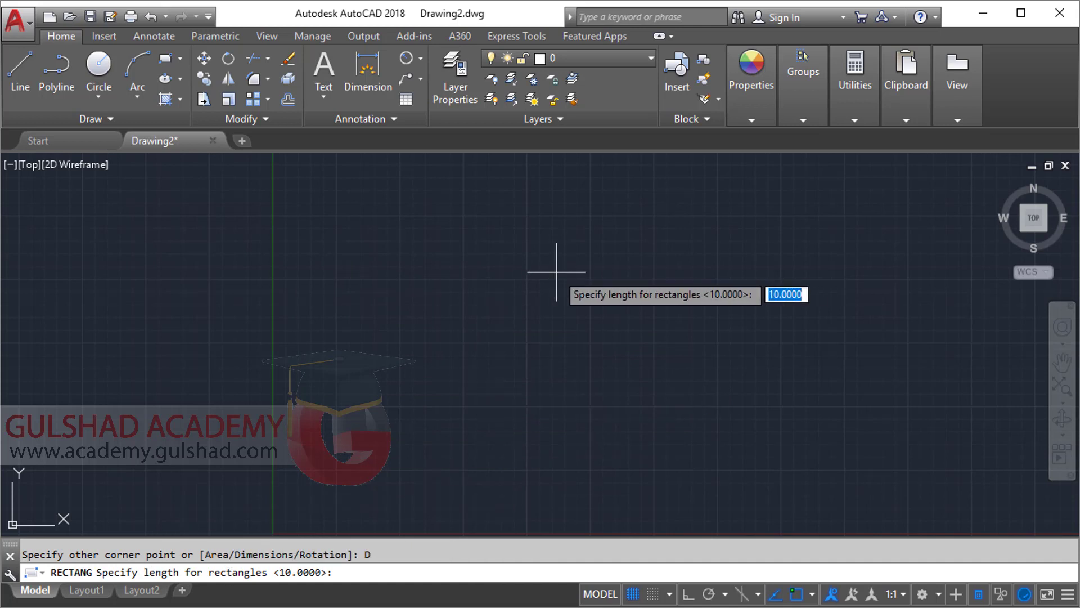
text(100)
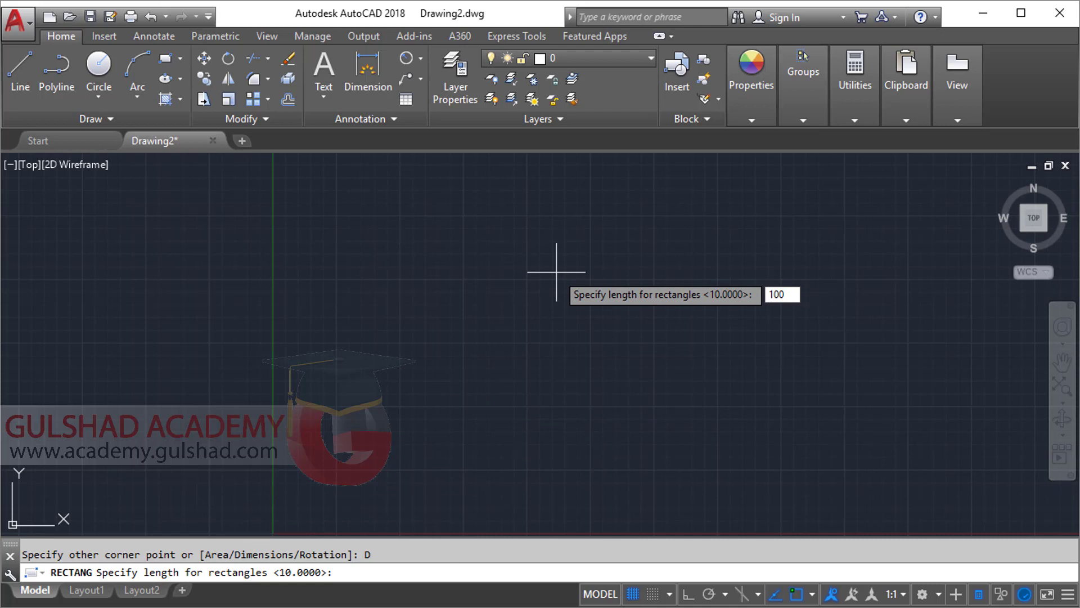
key(Return)
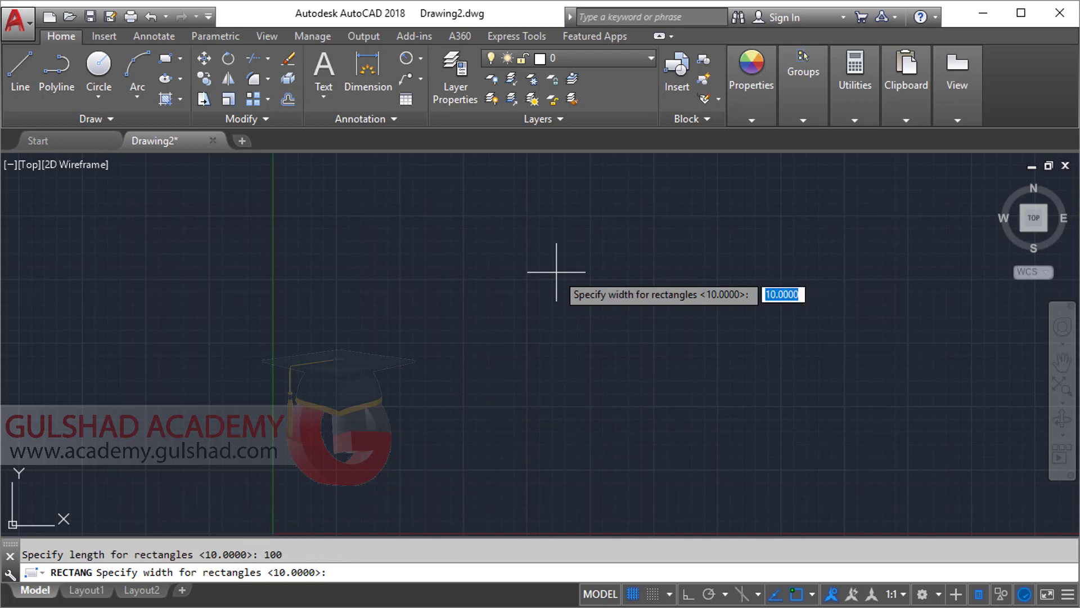
text(100)
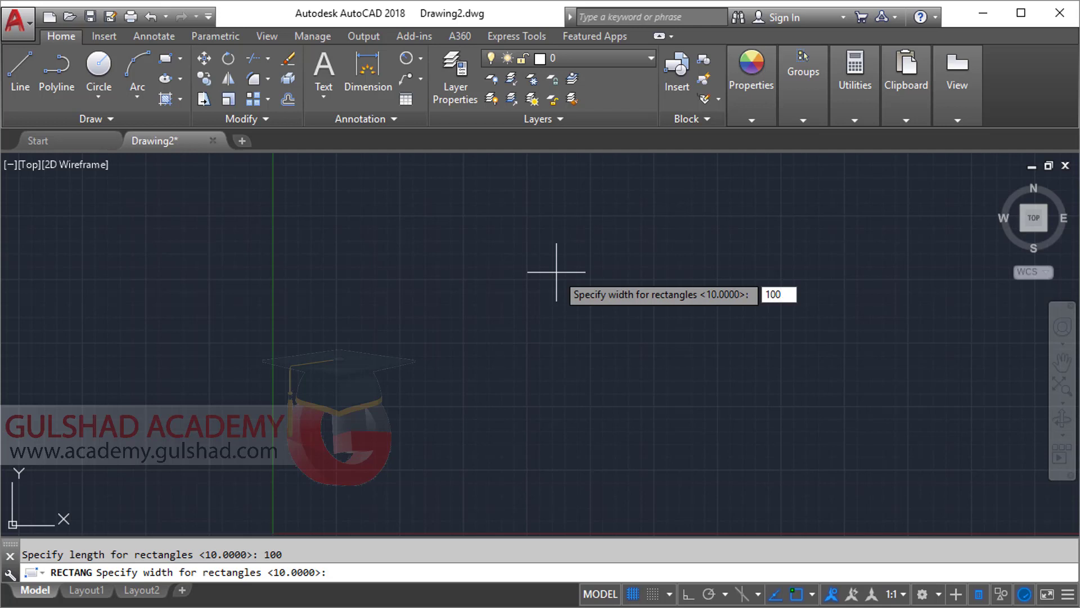
key(Return)
click(556, 272)
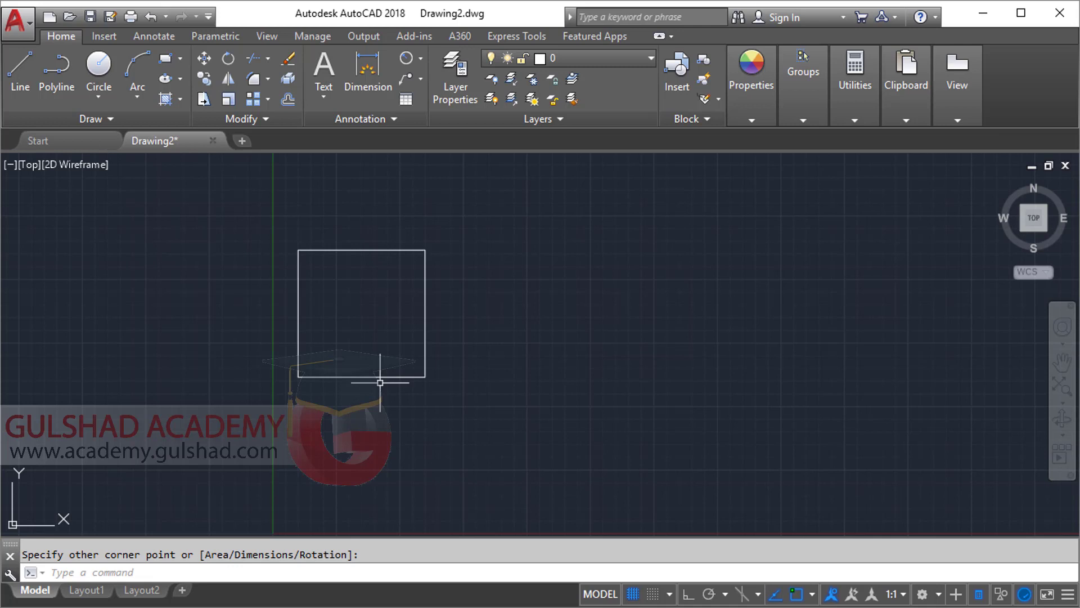
Step: Add an aligned dimension to the square's top edge, placed just above it
text(DAL)
key(Return)
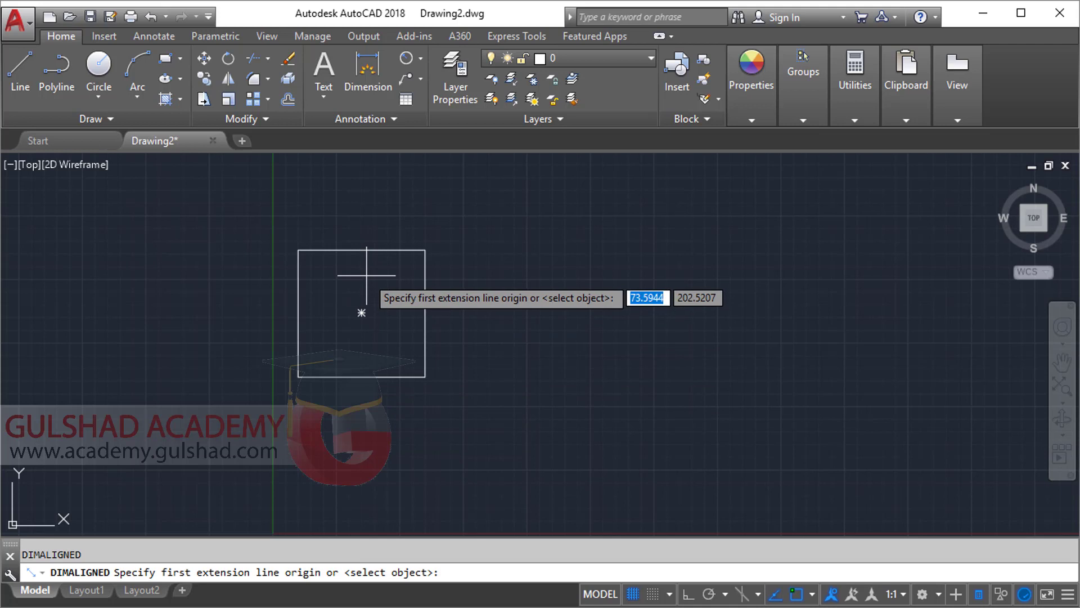
key(Return)
click(364, 250)
click(377, 221)
Step: Add an aligned dimension to the square's right edge, placed just outside it
key(Return)
key(Return)
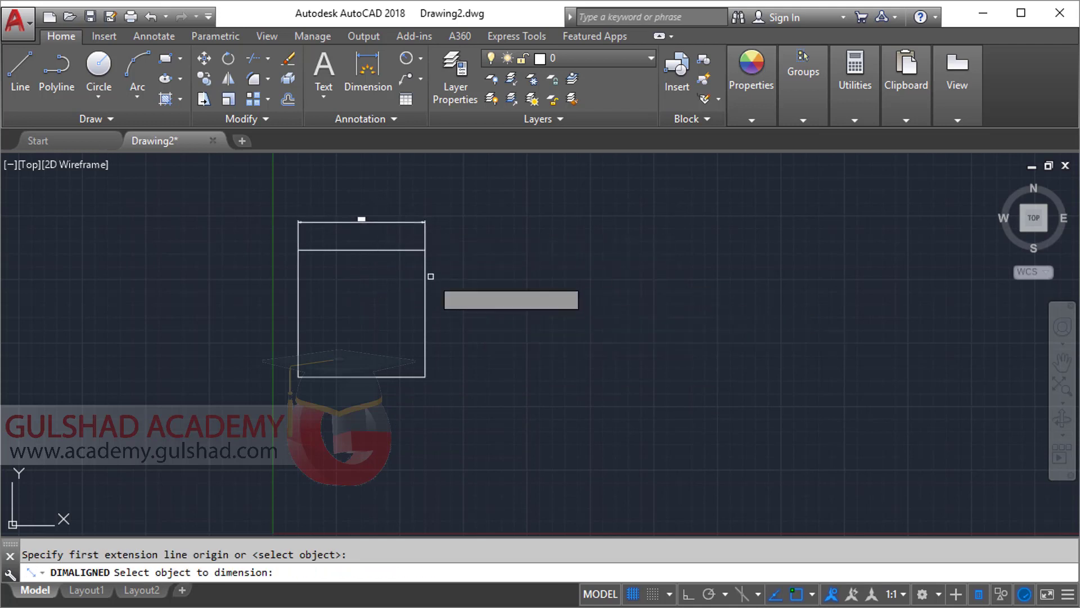
click(425, 274)
click(441, 278)
scroll(394, 209, up, 6)
scroll(397, 224, down, 4)
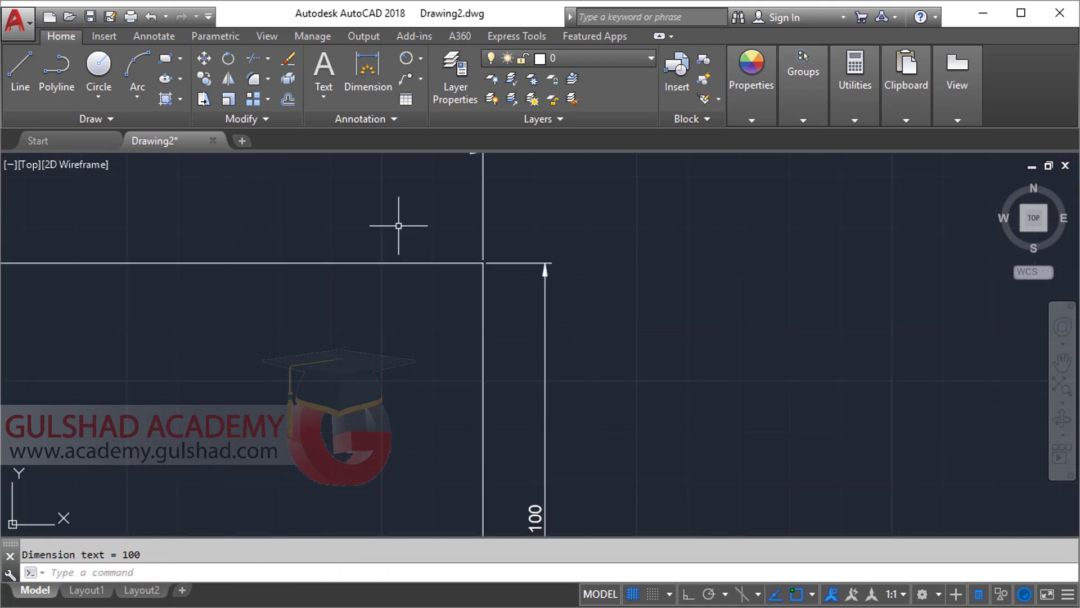
click(482, 169)
scroll(483, 309, up, 4)
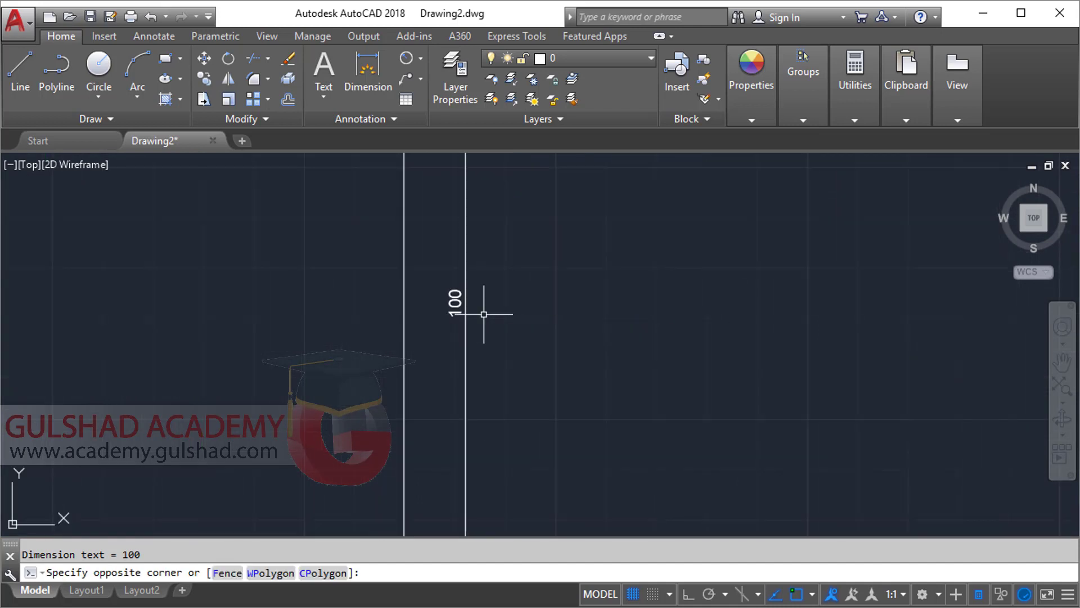
key(Escape)
middle_drag(483, 309, 711, 518)
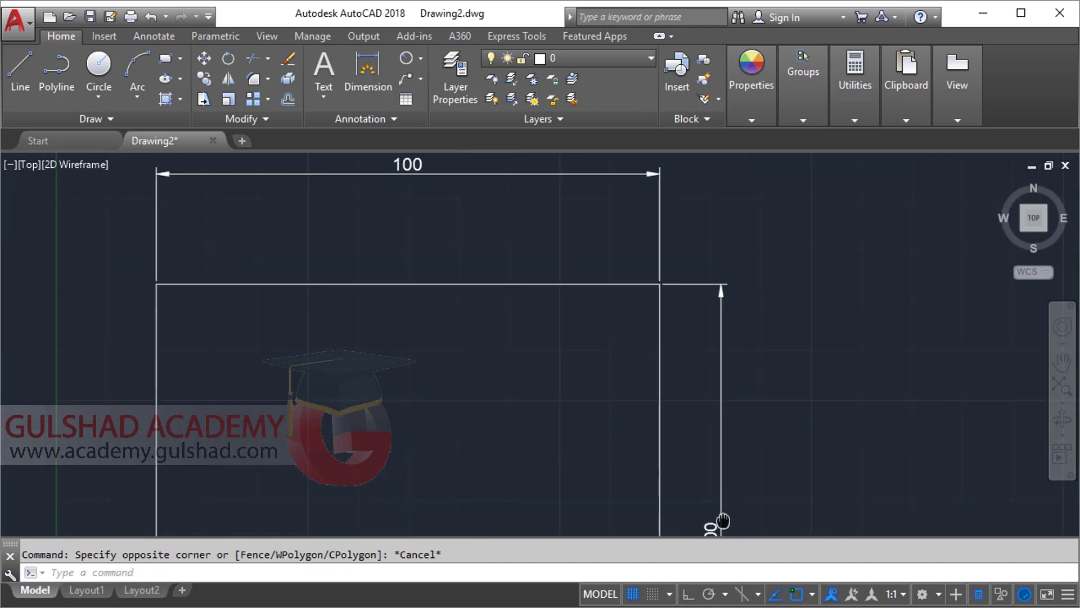
scroll(469, 344, down, 4)
middle_drag(686, 424, 529, 369)
Step: Erase the square together with its two aligned dimensions
click(528, 369)
click(234, 203)
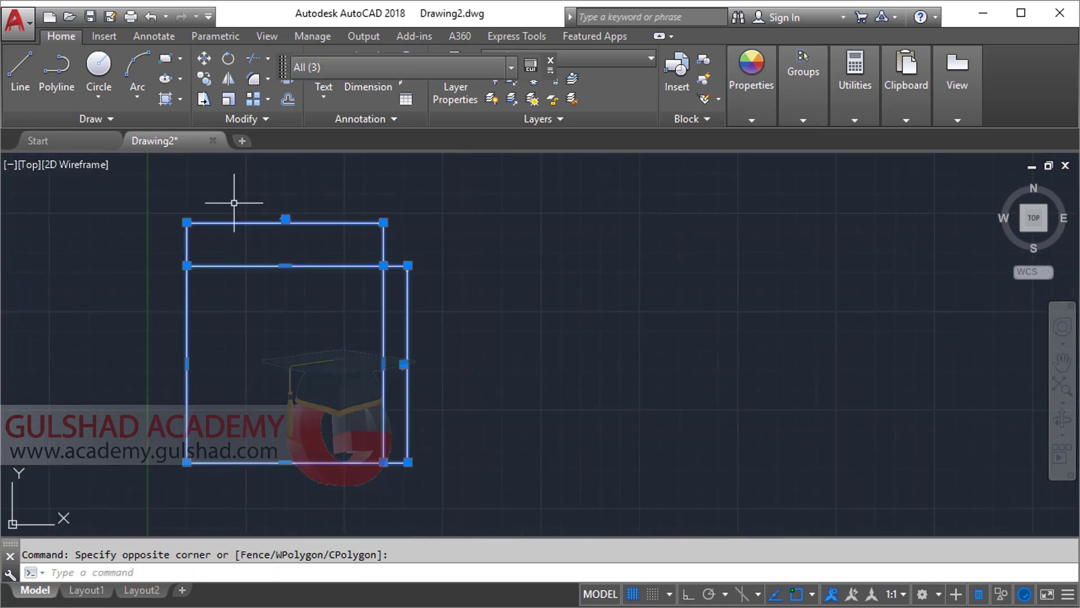
key(Delete)
Step: Draw an upright rectangle right of the Y axis using the Dimensions option, with length 50 and width 100
text(RE)
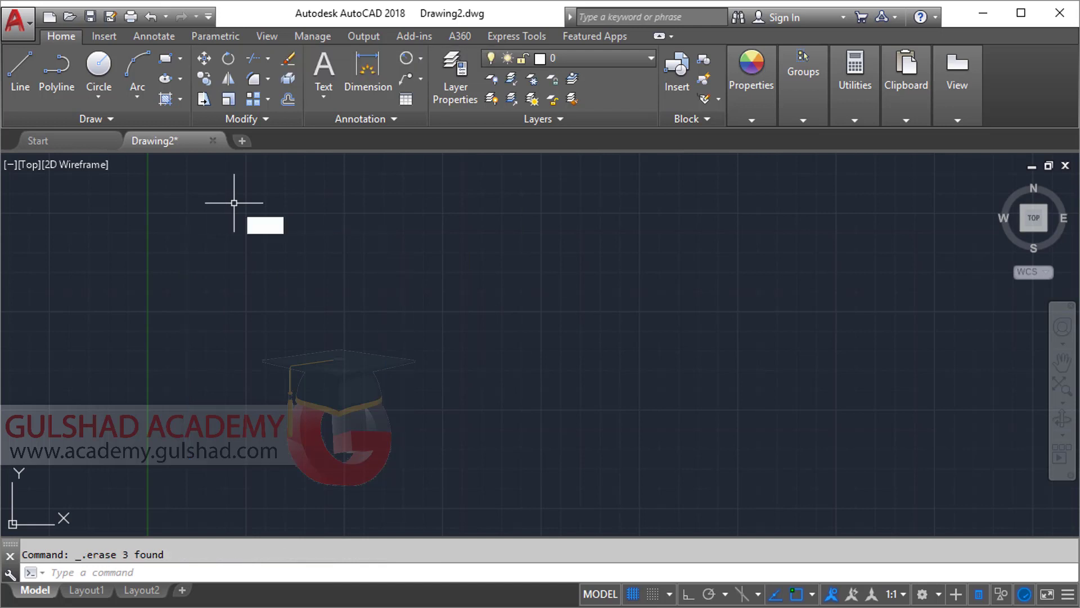
text(C)
key(Return)
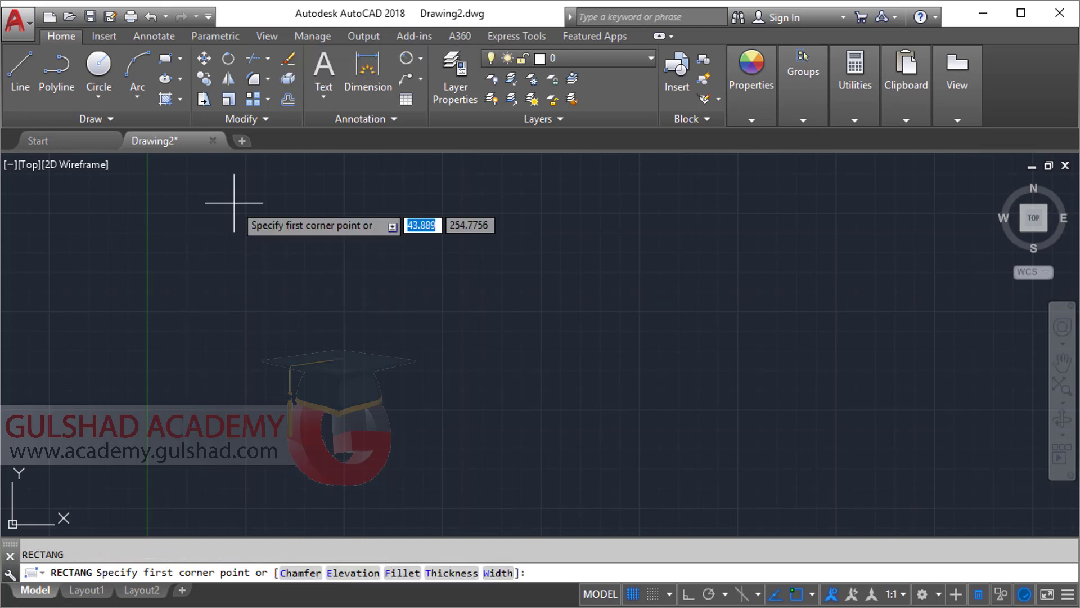
click(191, 245)
text(d)
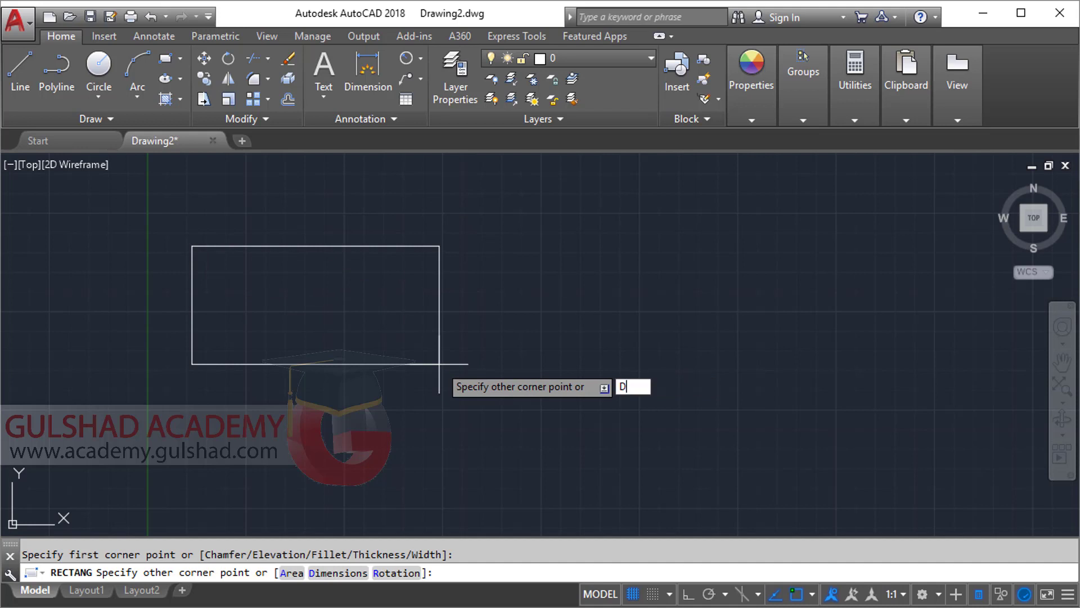
key(Return)
text(50)
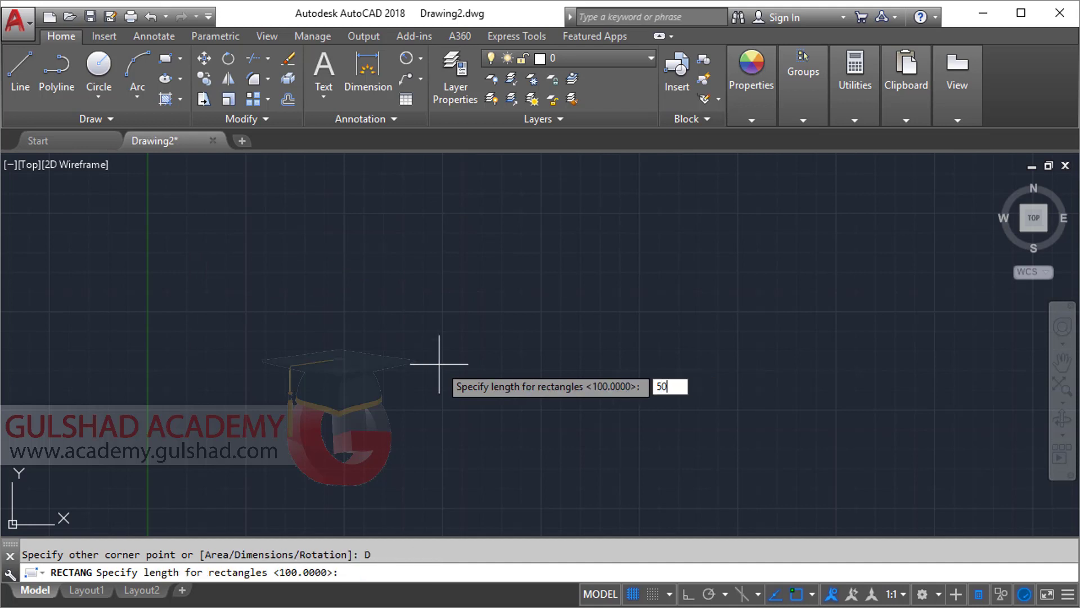
key(Return)
text(100)
key(Return)
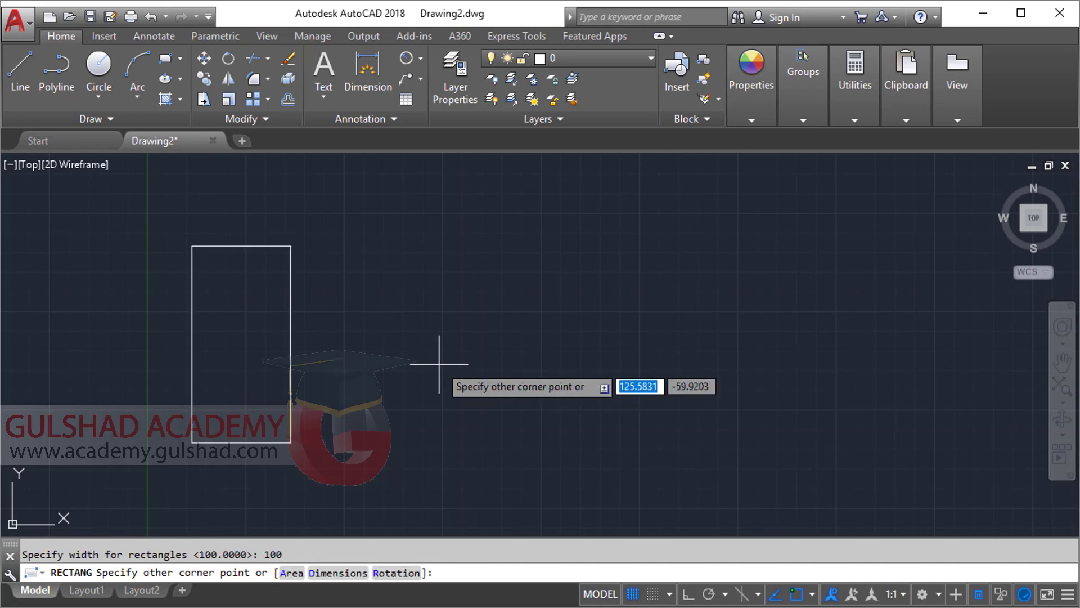
click(439, 365)
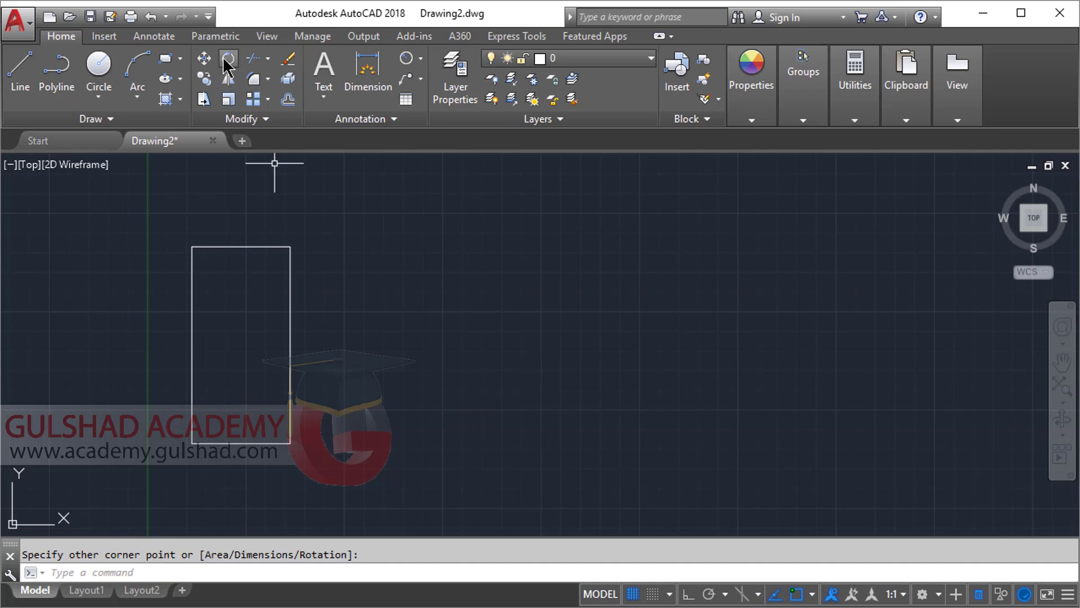
Step: Place an aligned dimension above the upright rectangle's top edge
text(DAL)
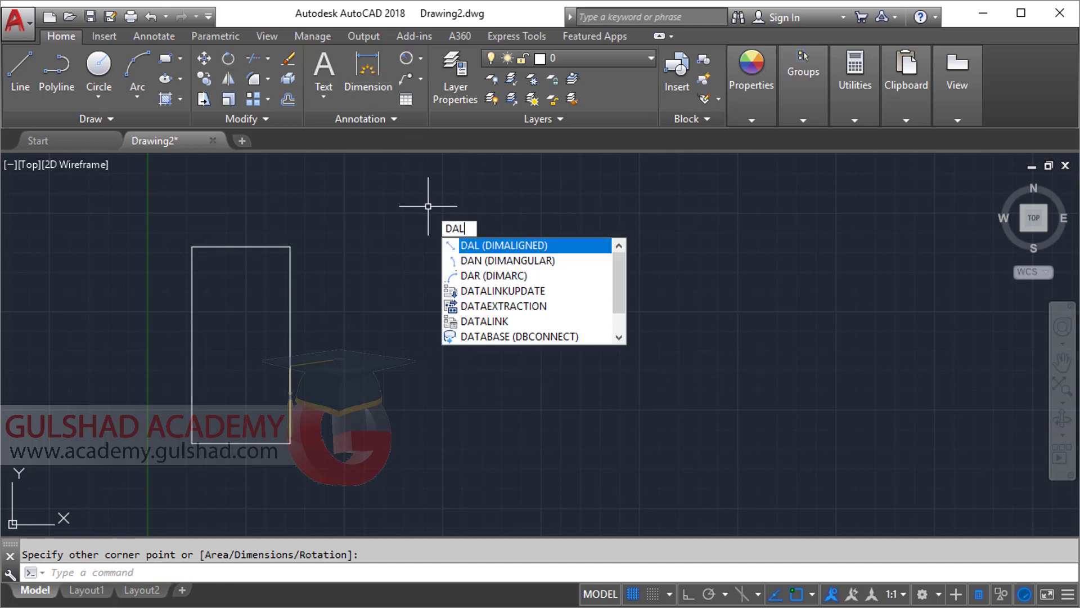
key(Return)
click(223, 246)
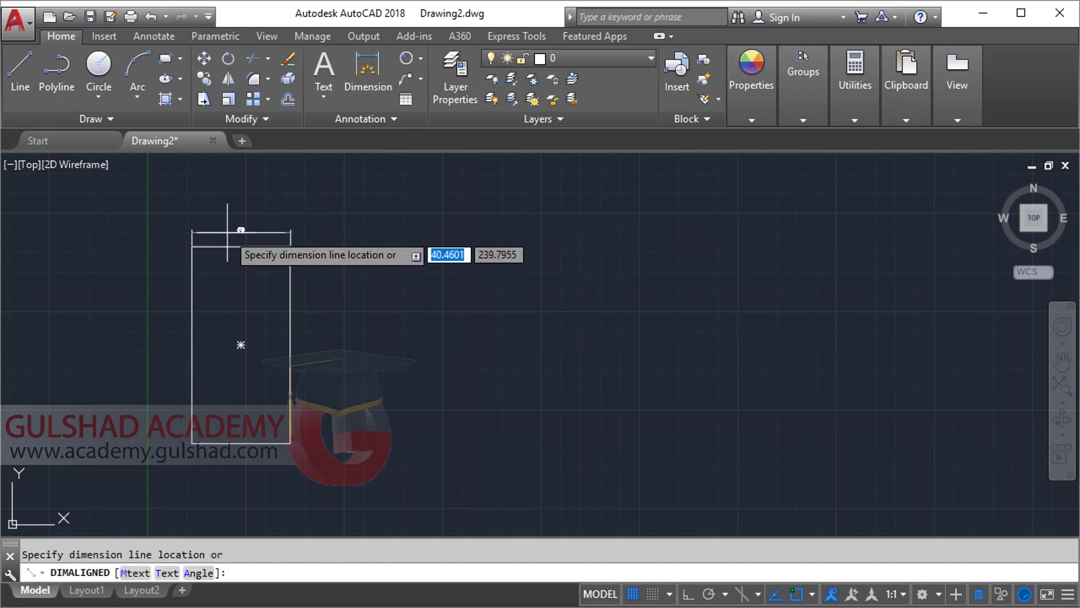
click(228, 230)
scroll(231, 229, up, 2)
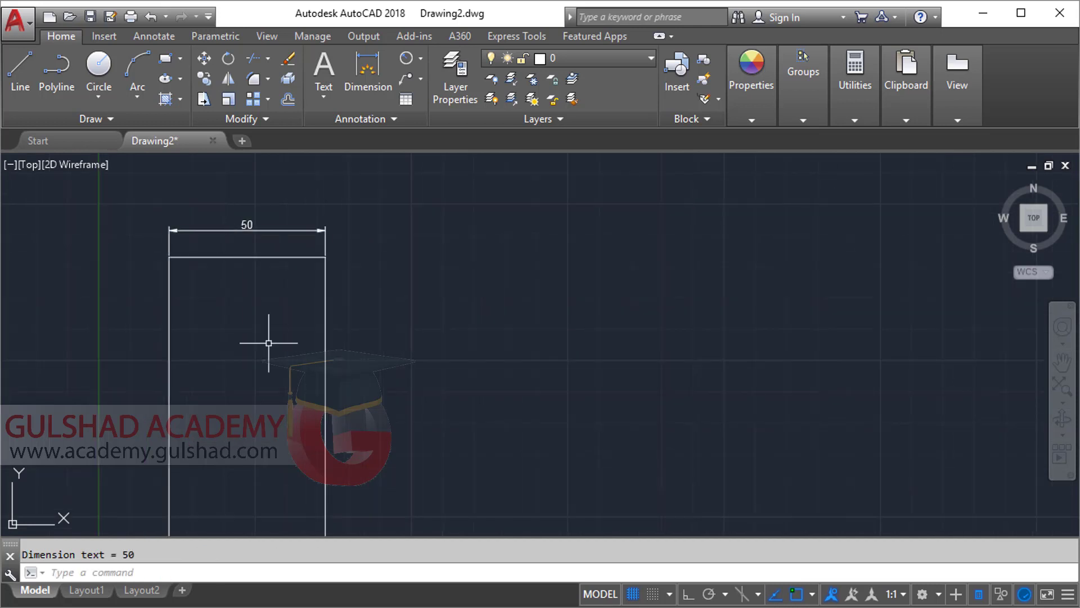
Step: Place an aligned dimension beside the upright rectangle's right edge
key(Return)
key(Return)
click(325, 316)
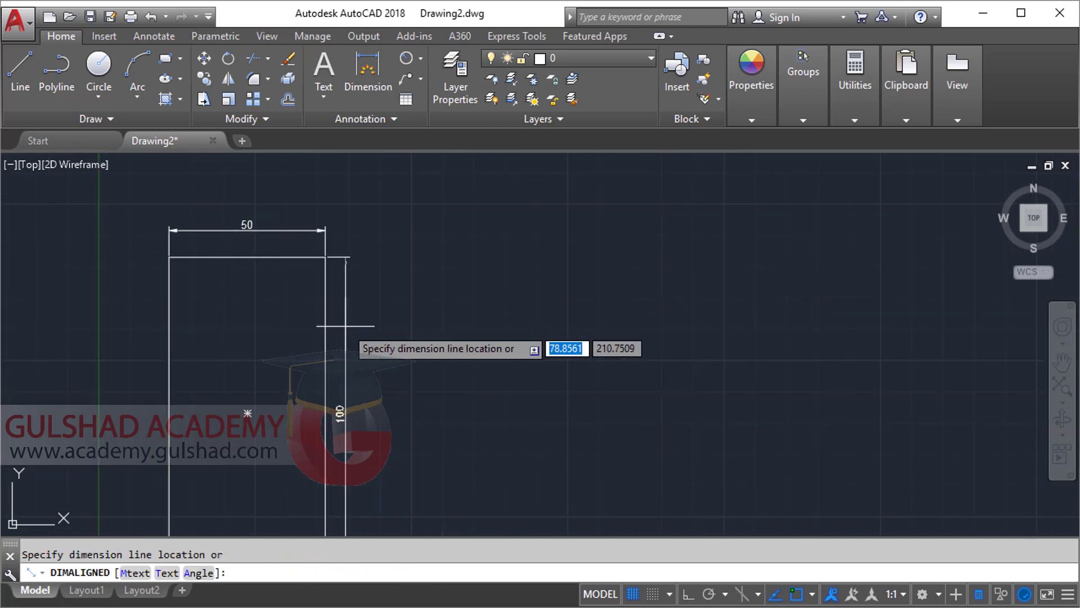
click(349, 332)
Step: Erase the upright rectangle with its two dimensions and zoom to the full drawing extents with Zoom All
click(398, 431)
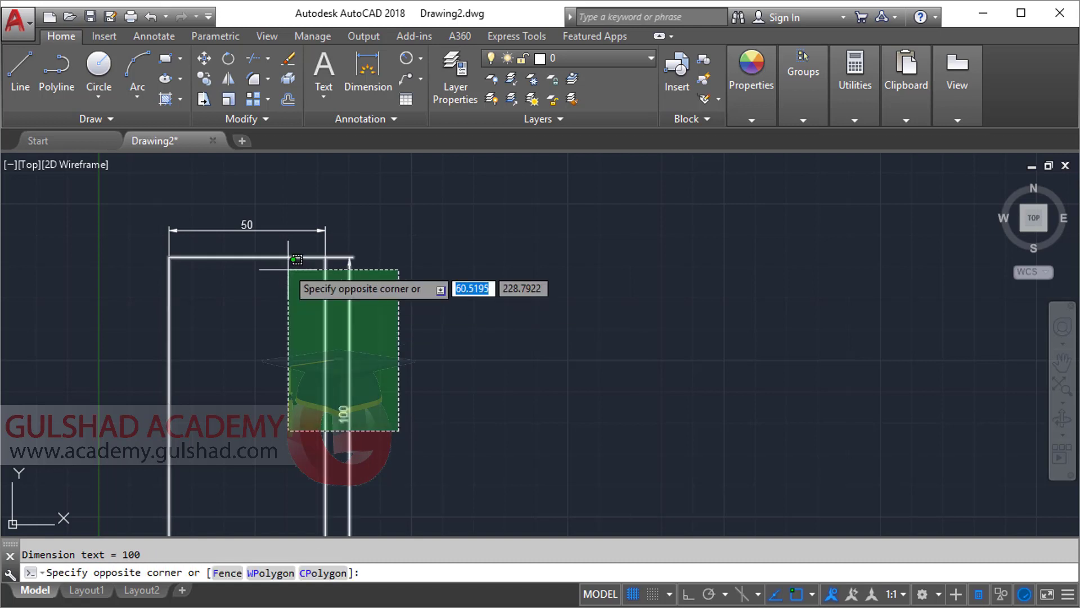
click(288, 269)
key(Delete)
text(Z)
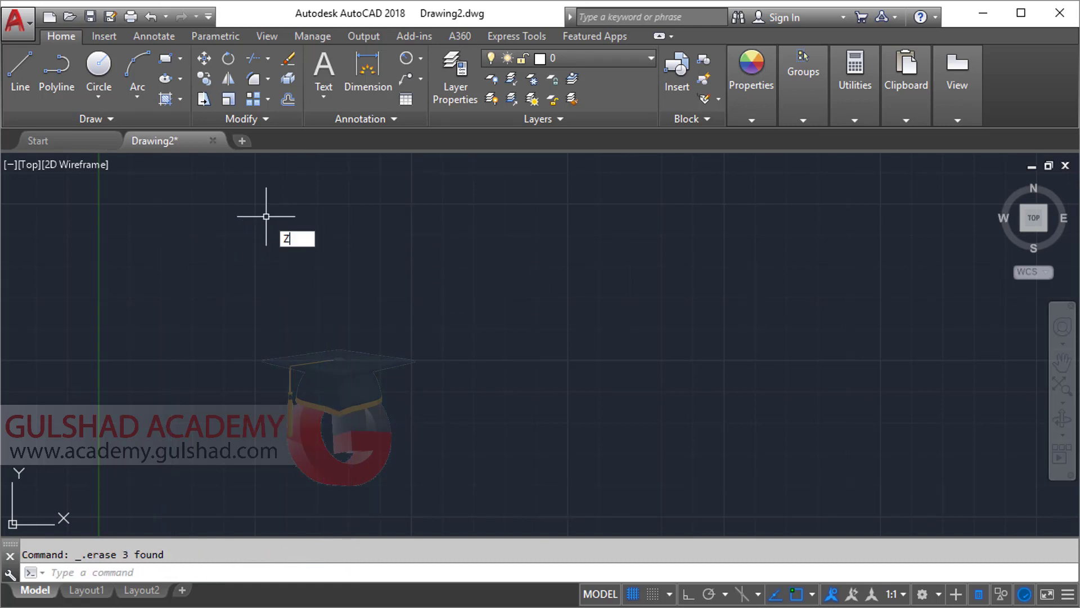
key(Return)
text(A)
key(Return)
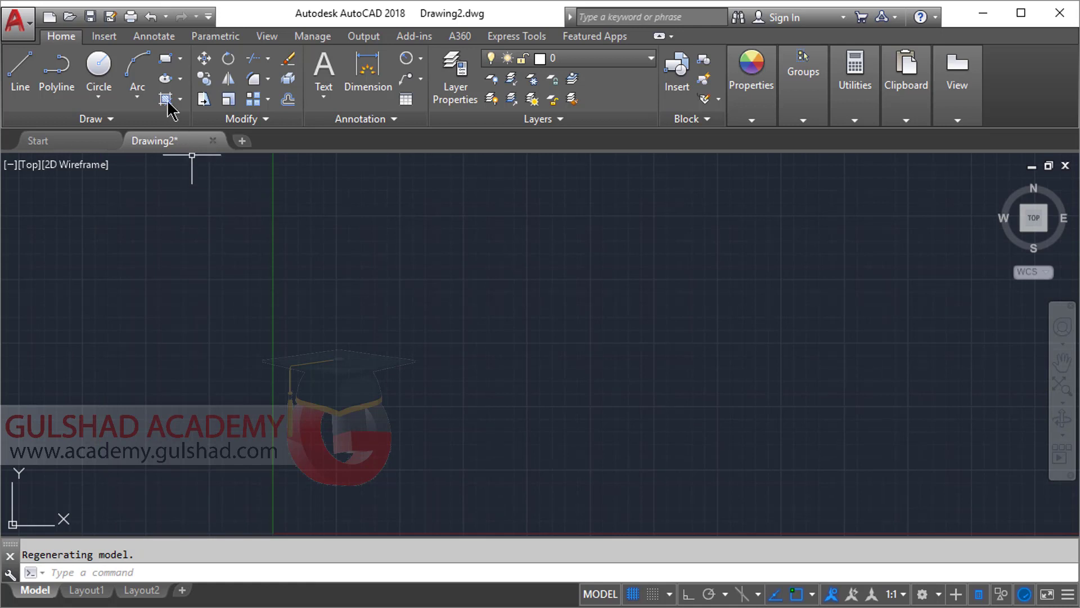
click(494, 302)
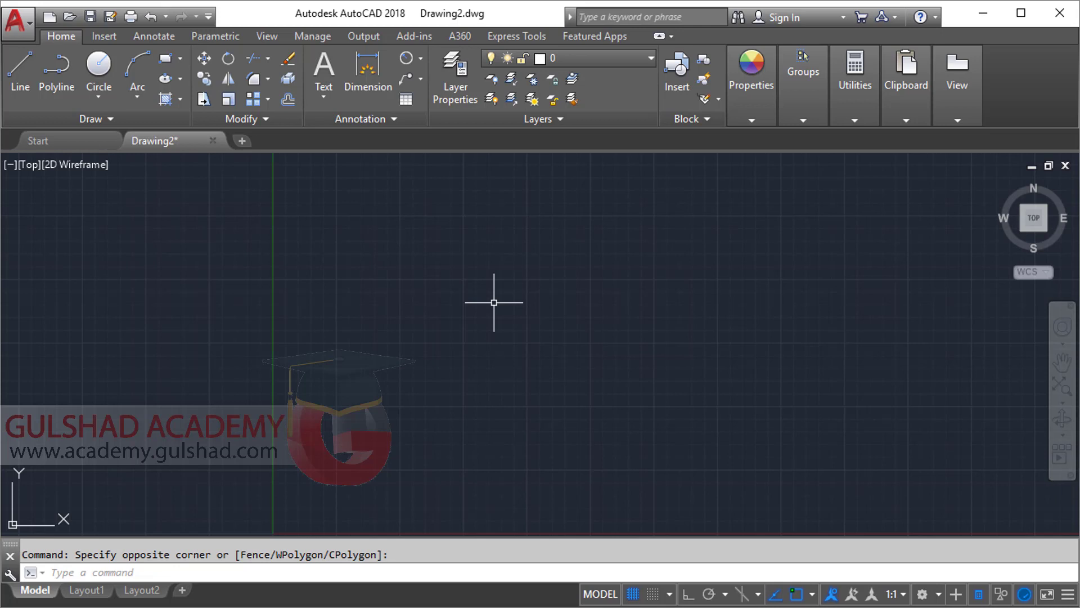
click(165, 58)
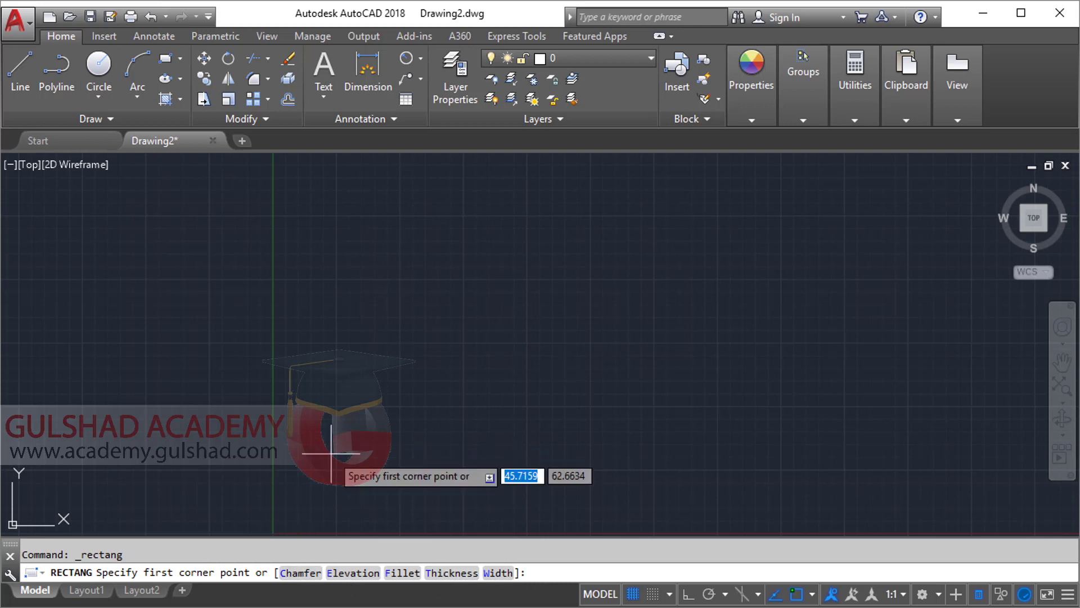
click(308, 218)
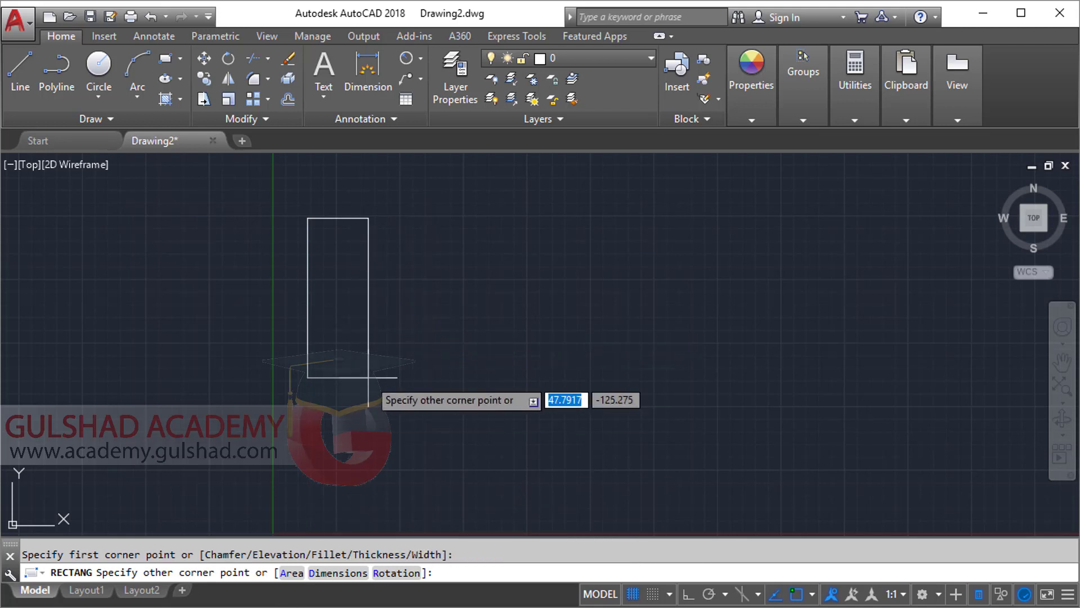
key(Escape)
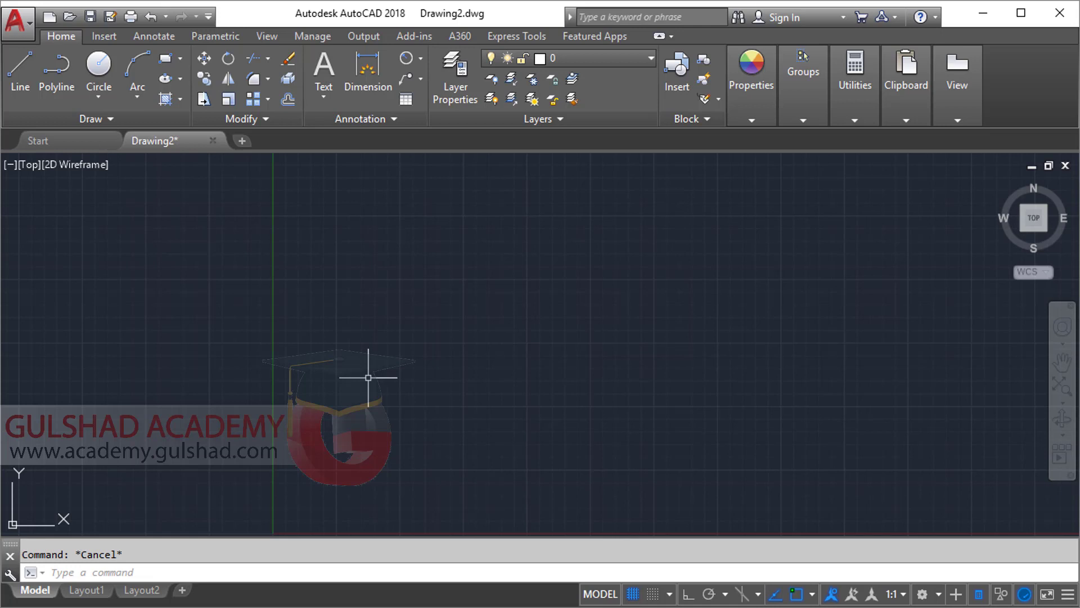
click(84, 100)
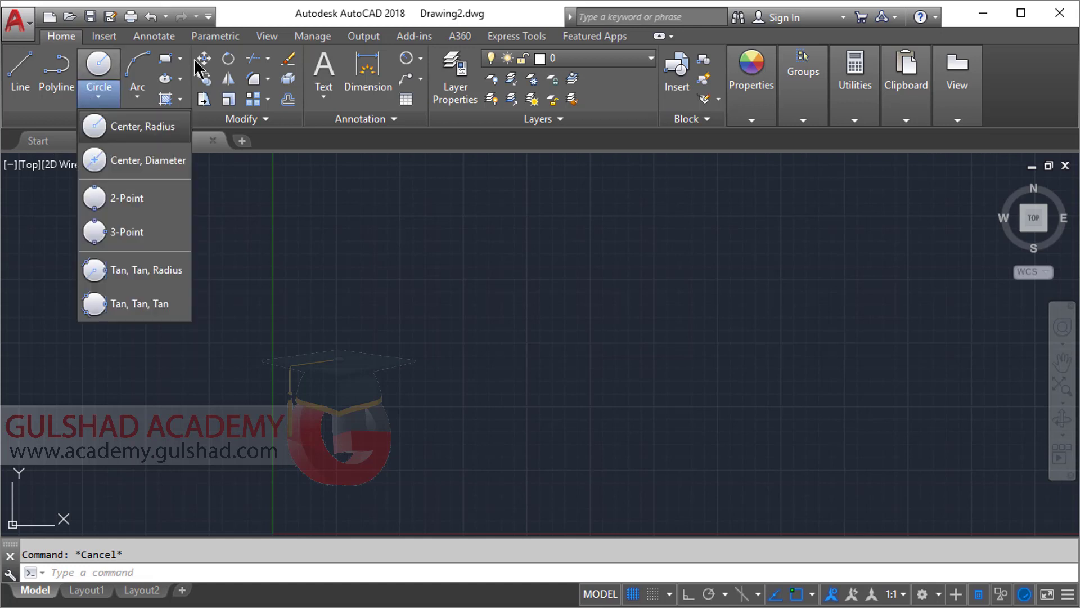
click(346, 281)
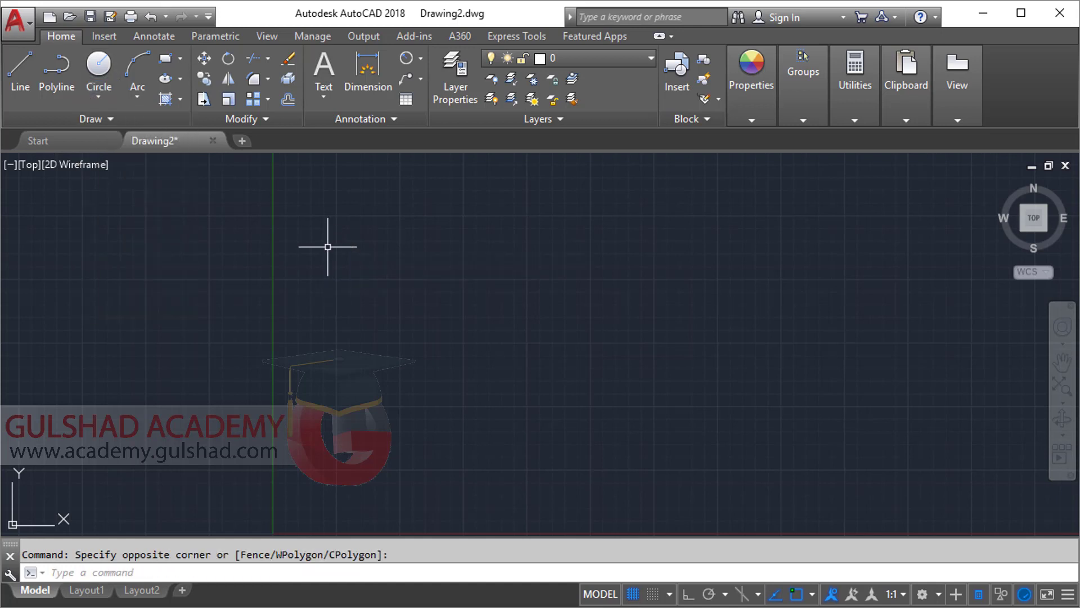
Step: Draw a short single line sloping slightly down to the right, in the upper area just right of the Y axis
click(24, 87)
click(297, 238)
click(403, 246)
key(Escape)
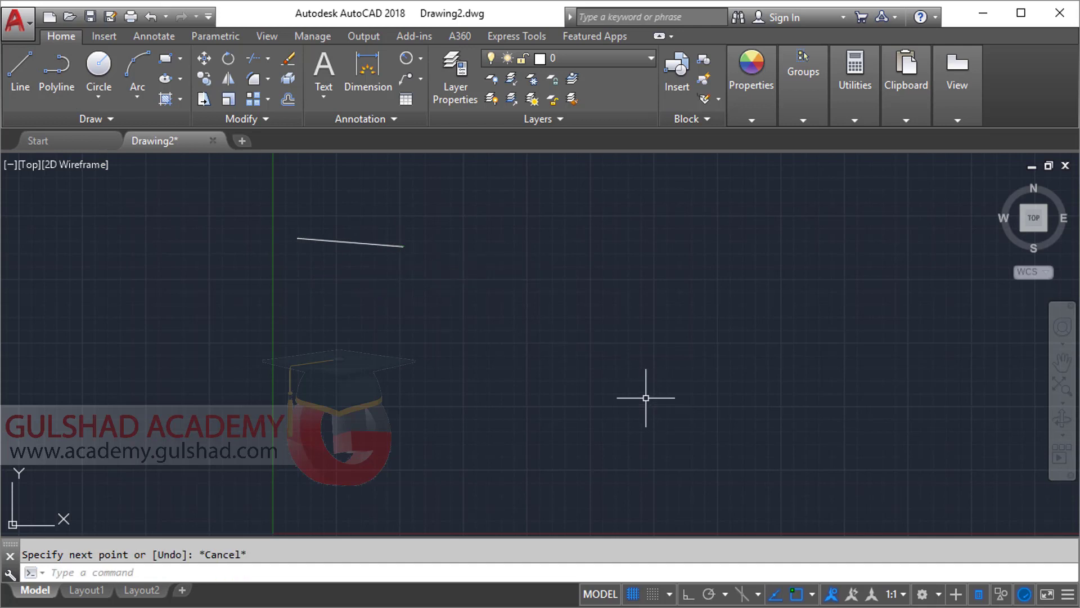
Step: Draw a second separate line, also sloping slightly down to the right, well below and to the right of the first
click(615, 374)
click(665, 412)
key(Escape)
key(Return)
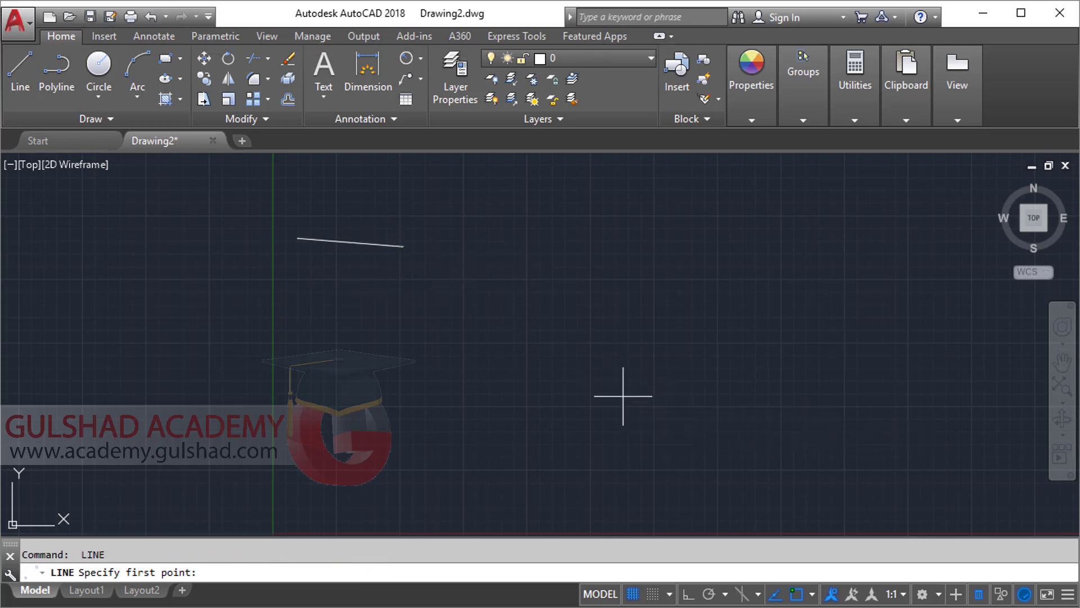
click(623, 396)
click(765, 412)
key(Escape)
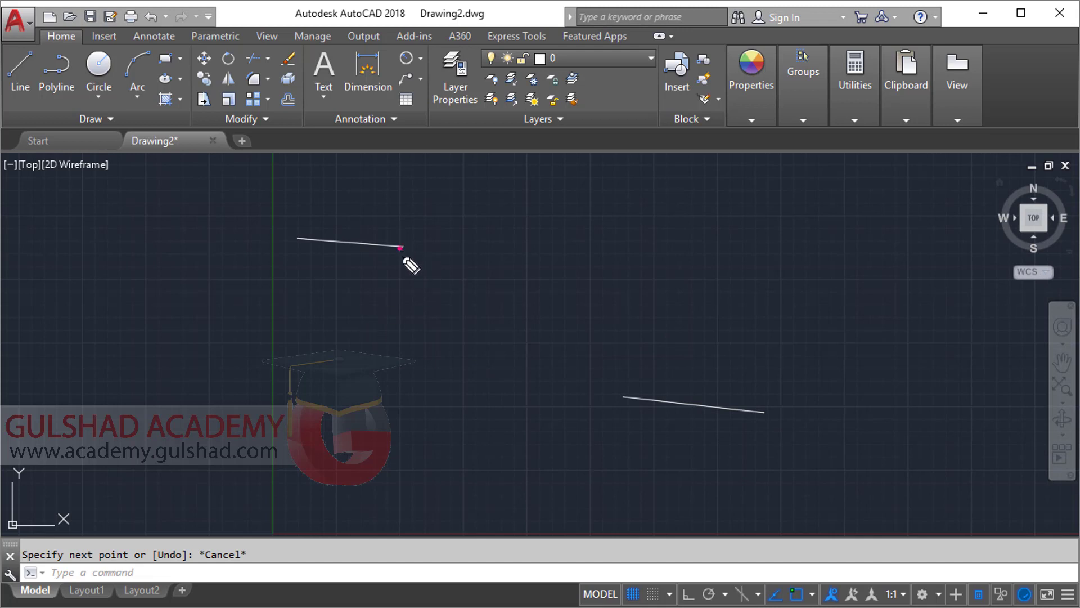
mouse_move(403, 253)
mouse_down()
mouse_move(412, 401)
mouse_move(403, 251)
mouse_move(593, 249)
mouse_move(625, 396)
mouse_move(417, 412)
mouse_up()
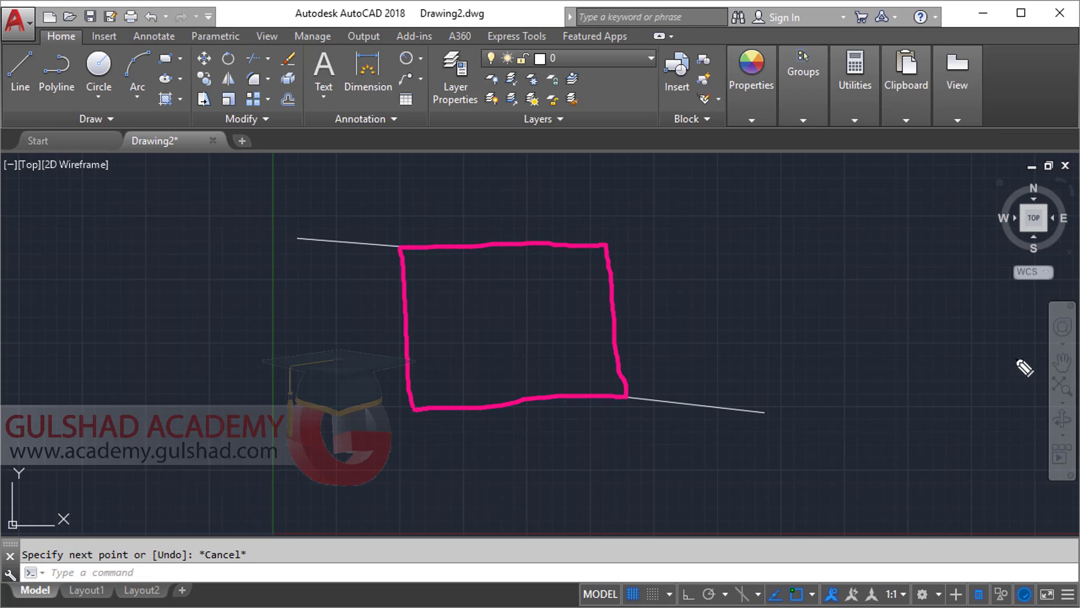
key(Escape)
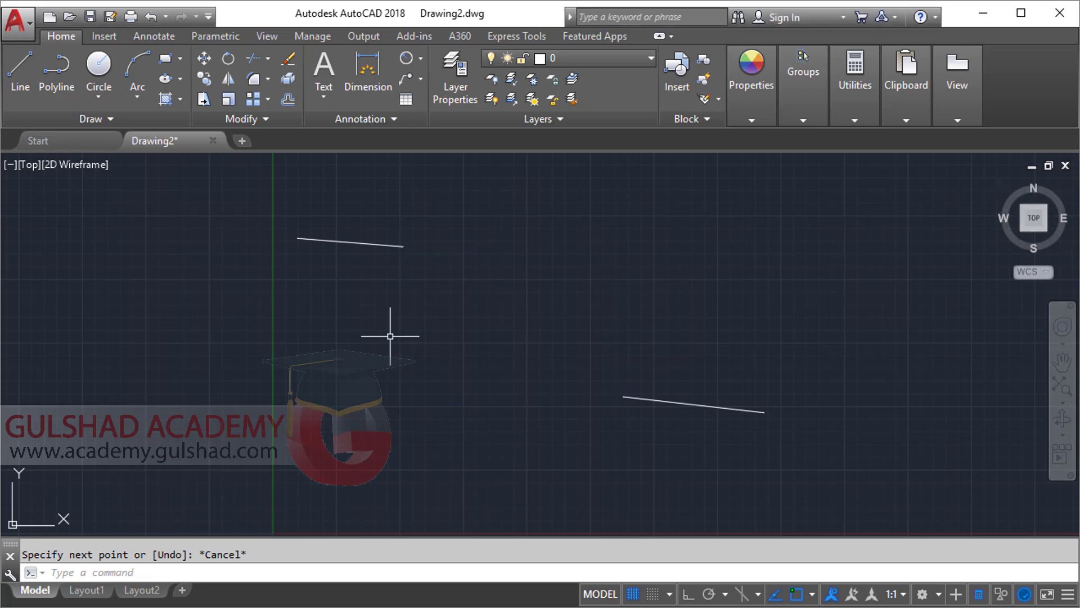
Step: Draw a rectangle with its opposite corners at the upper line's right endpoint and the lower line's left endpoint
text(rec)
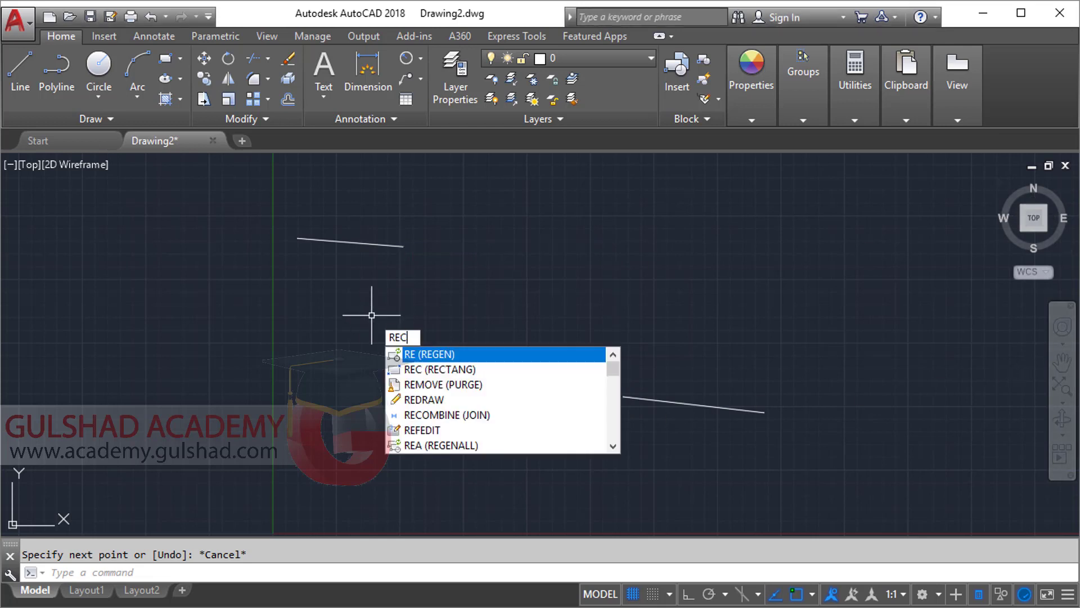
key(Return)
click(404, 246)
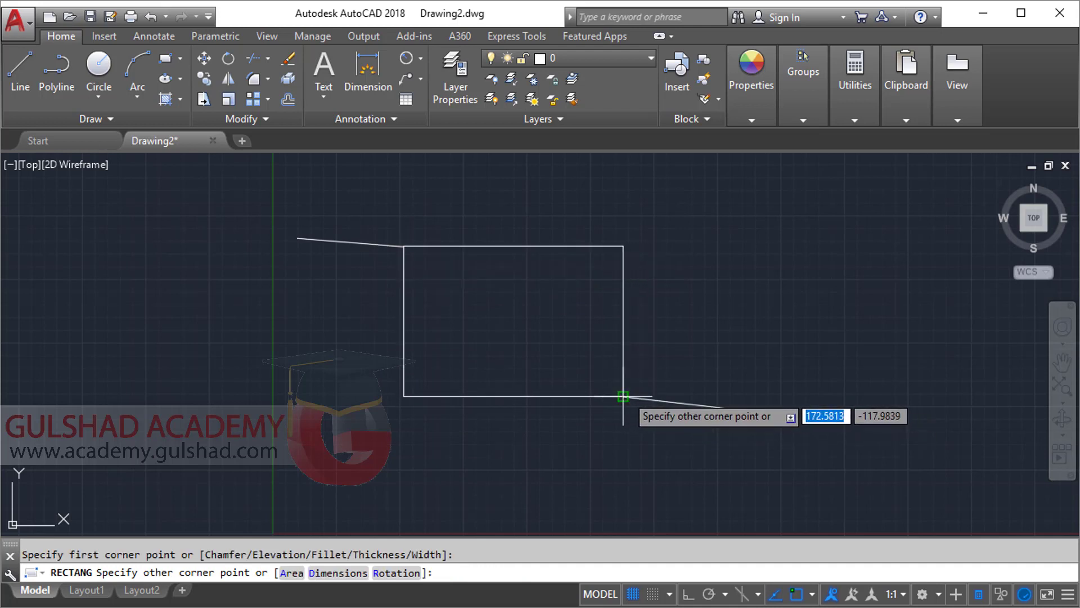
click(623, 396)
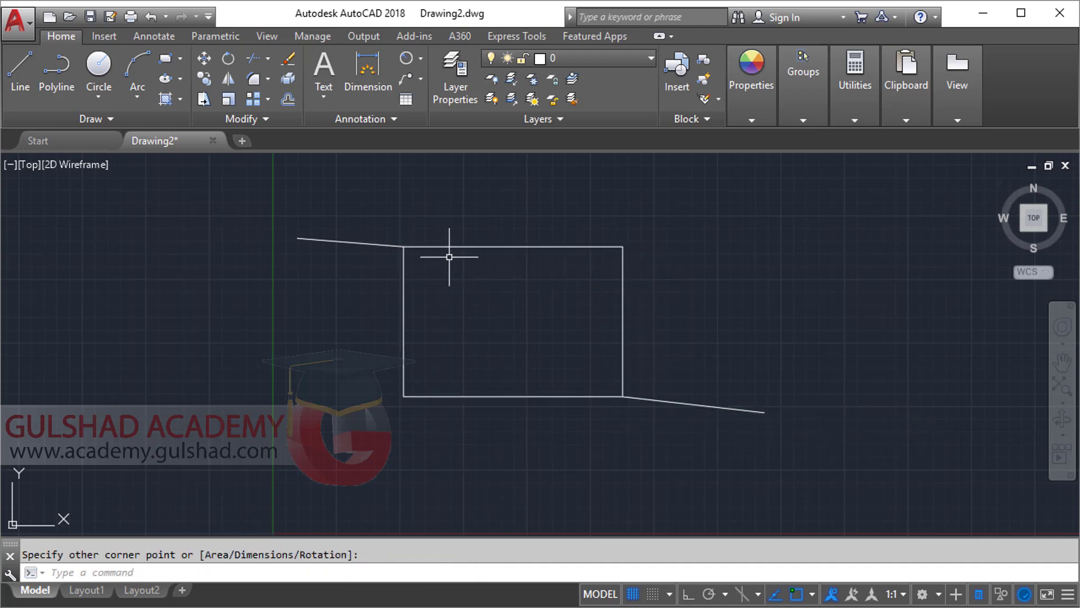
Step: Erase the rectangle together with the two sloping lines
click(827, 427)
click(393, 215)
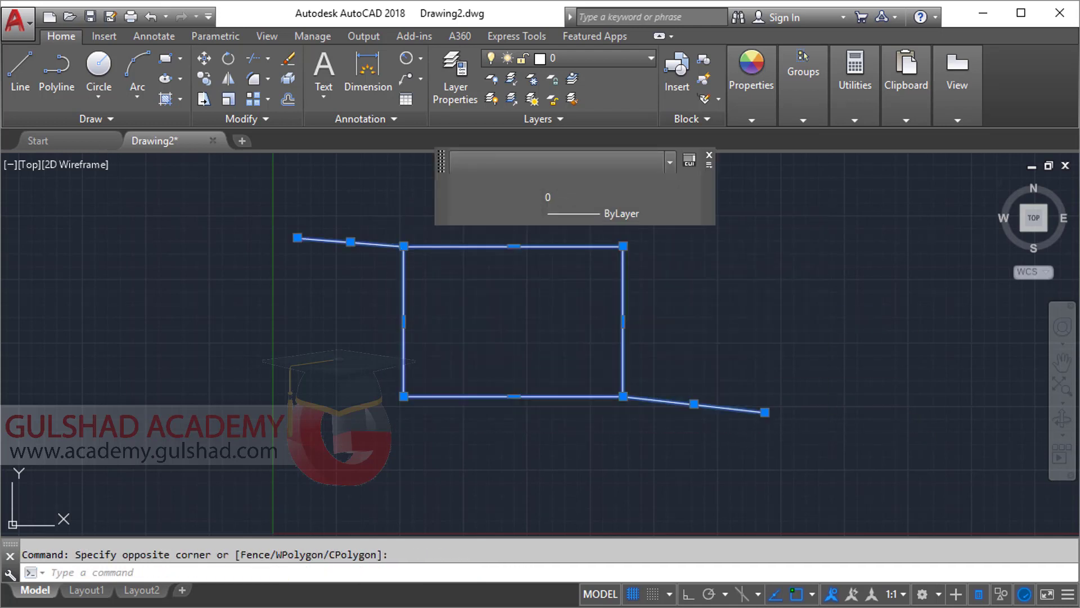
key(Delete)
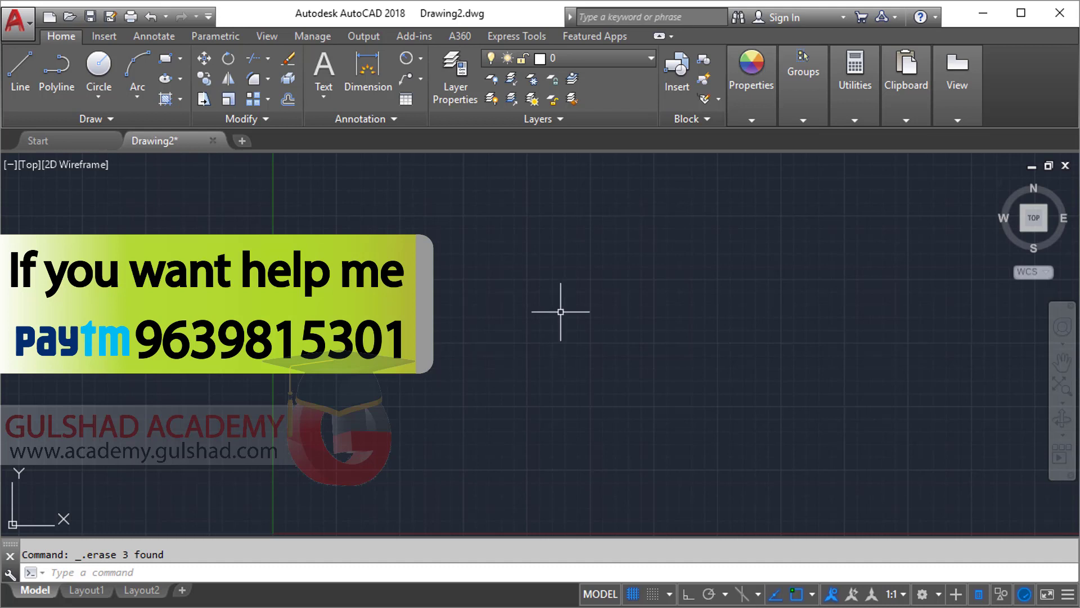
key(Escape)
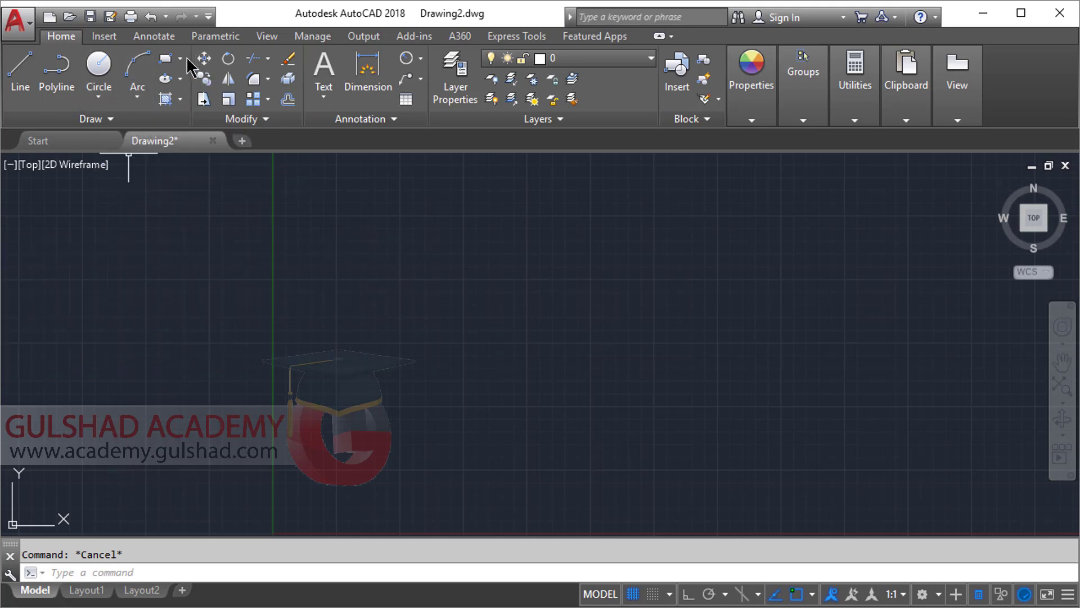
click(512, 343)
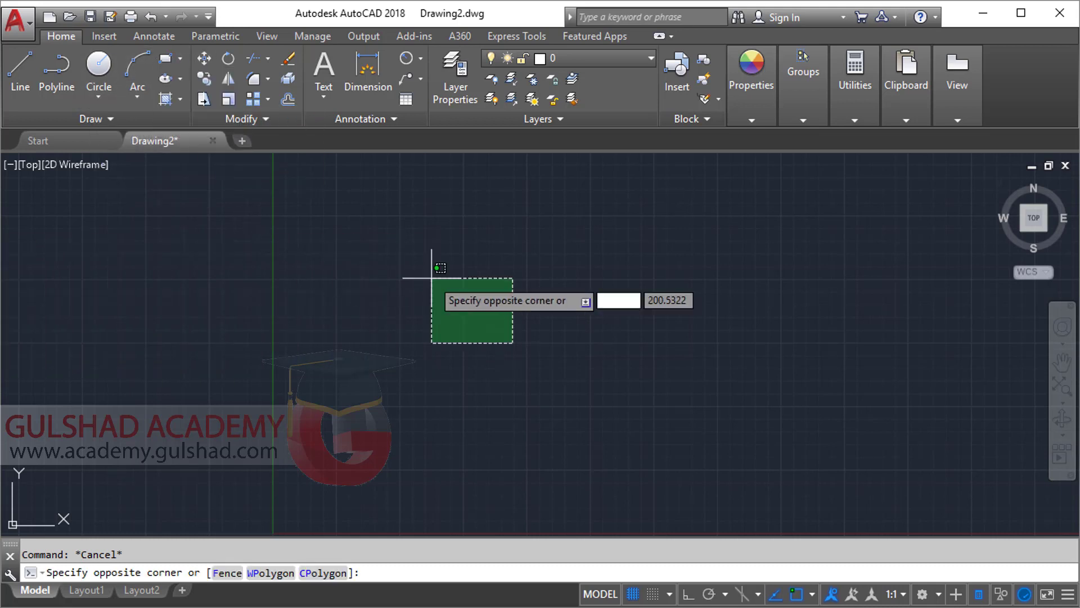
click(432, 277)
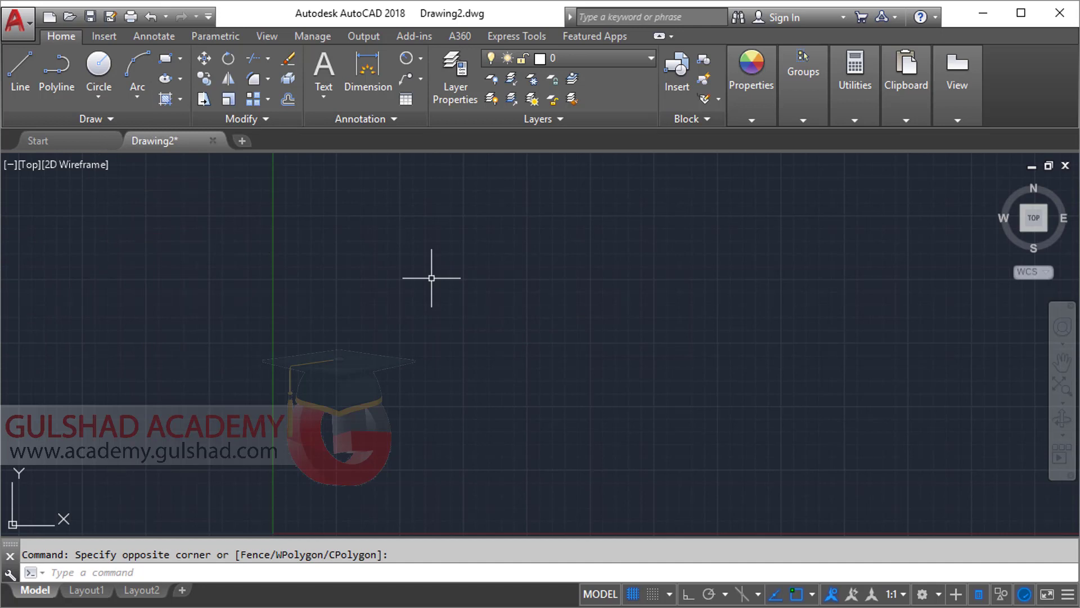